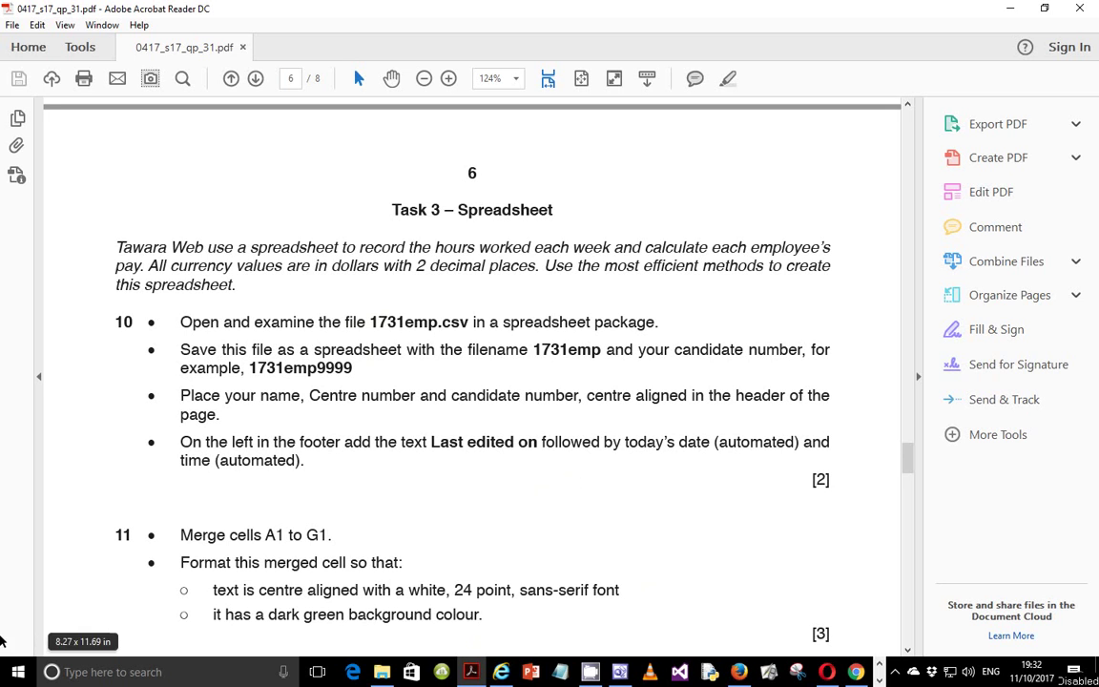
Launch Excel 2016 from the search and create a blank workbook.
click(18, 671)
text(e)
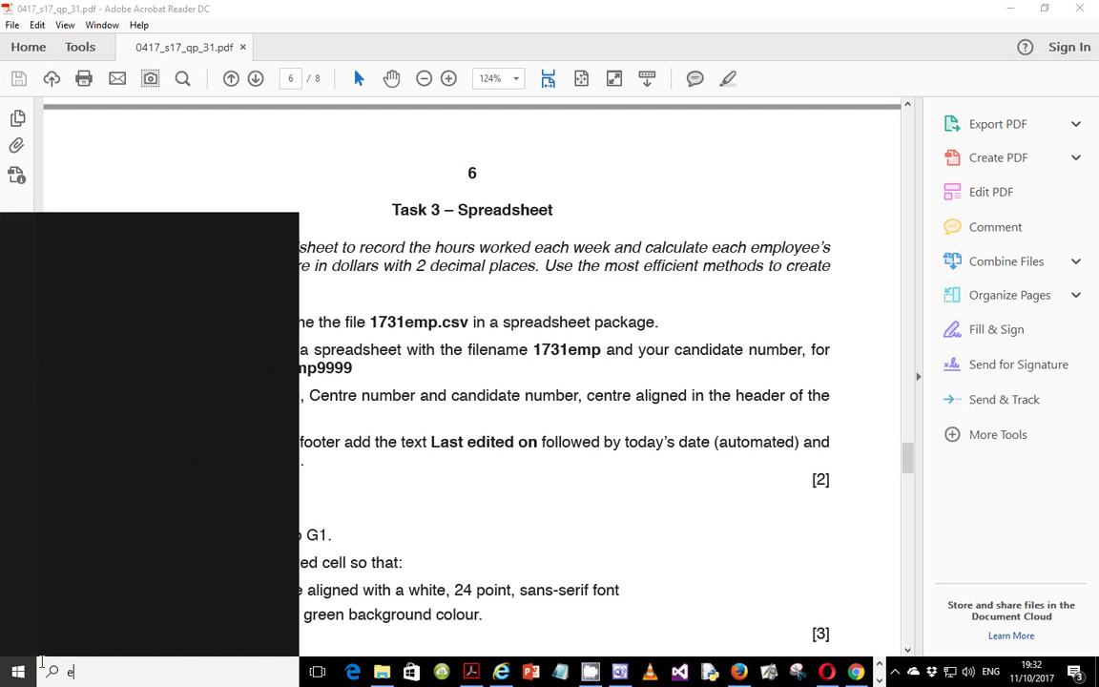
text(x)
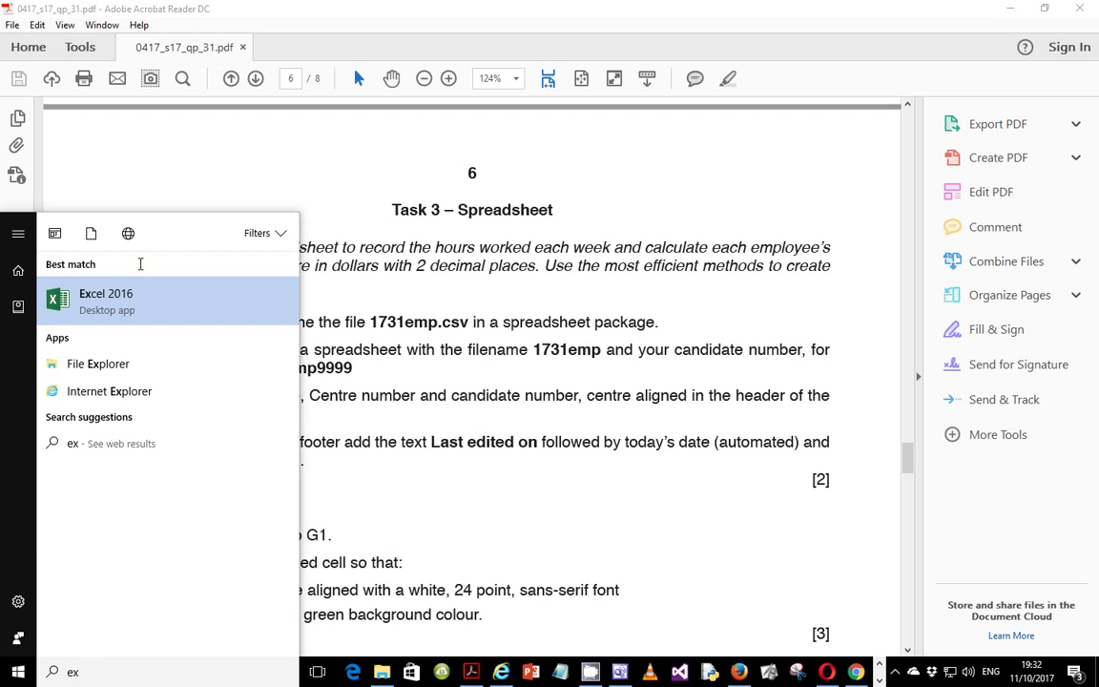
key(Escape)
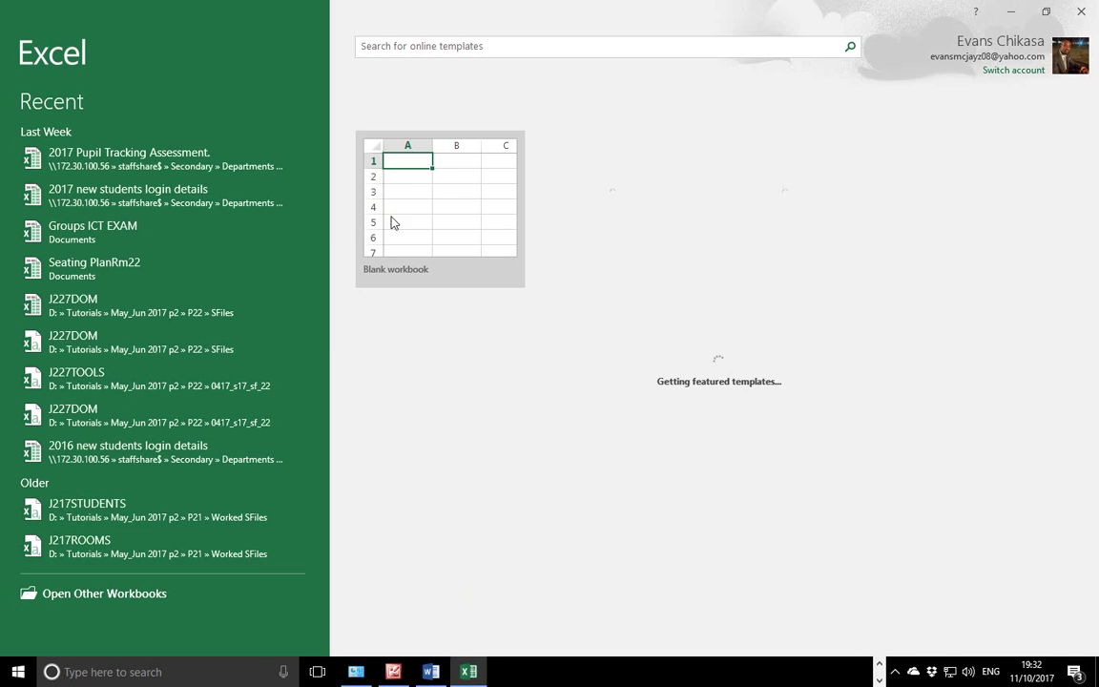
click(391, 222)
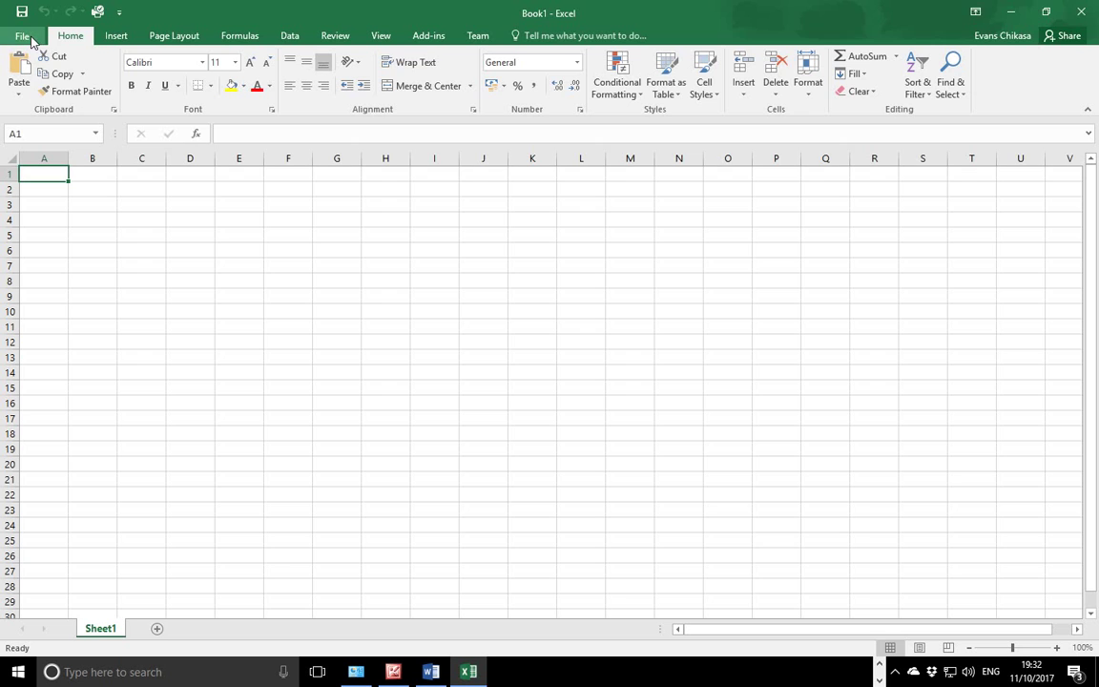
Open 1731emp from D:\Tutorials\May_Jun 2017 p3\0417_s17_sf_31 with the All Files filter.
click(25, 36)
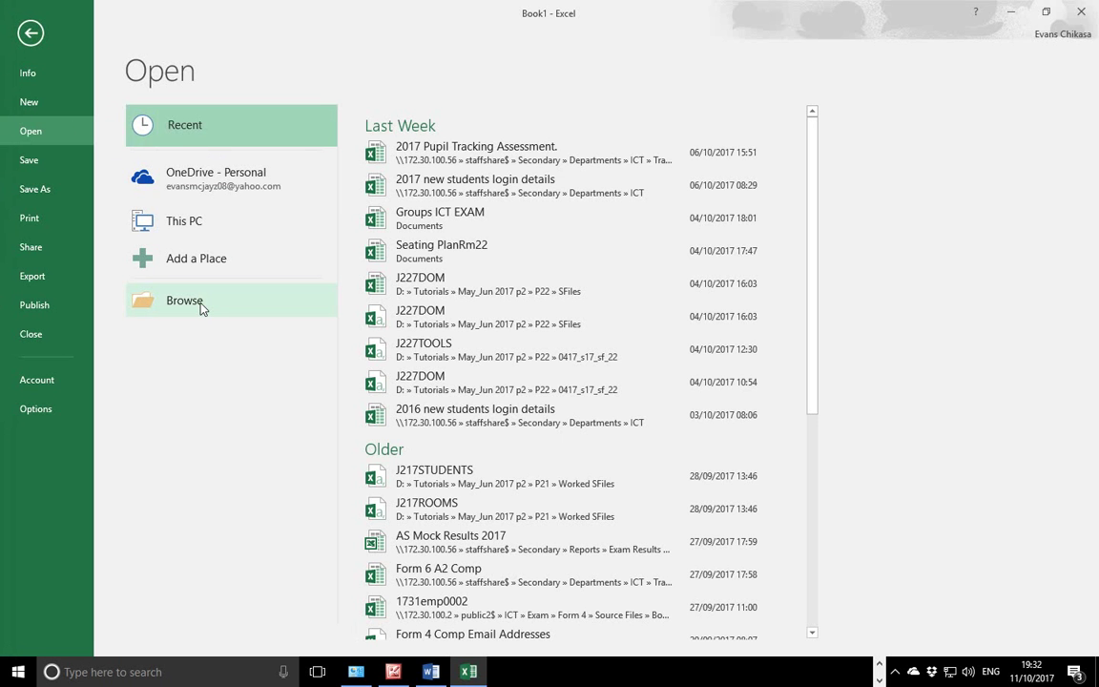
click(200, 303)
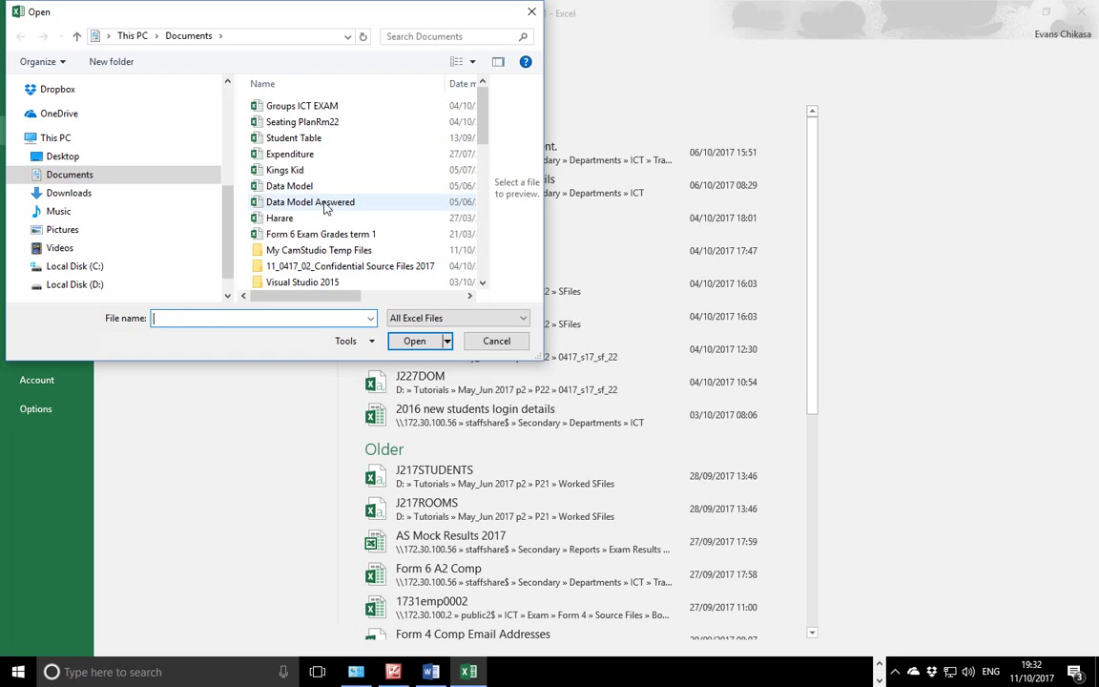
click(90, 285)
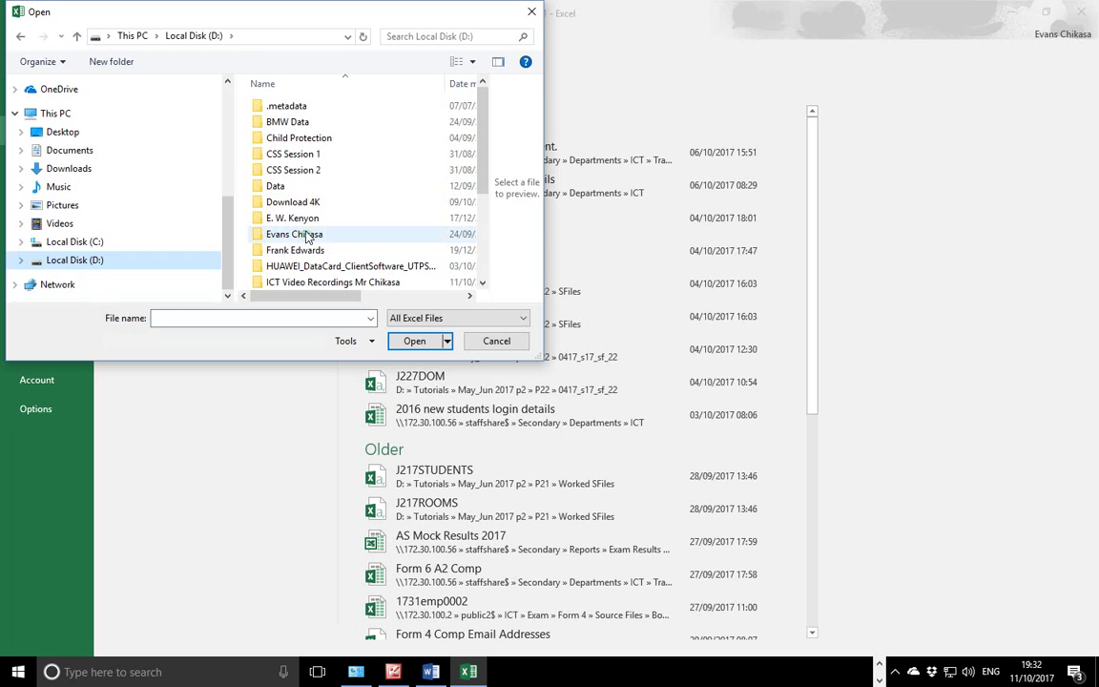
drag(485, 184, 481, 272)
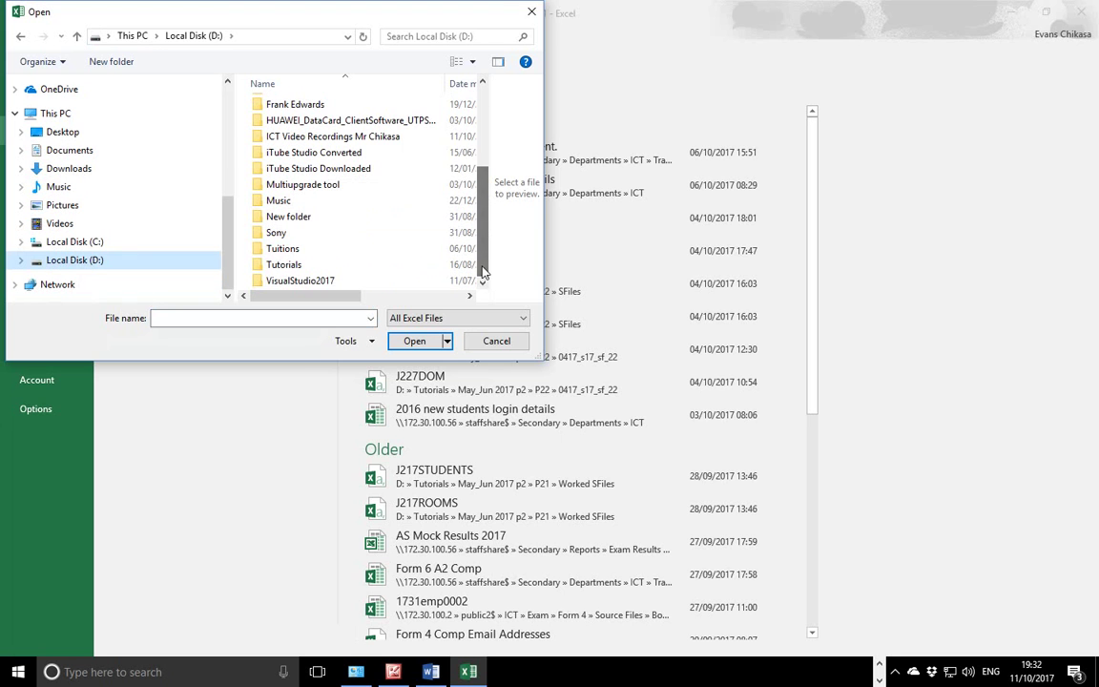
double_click(286, 265)
double_click(326, 140)
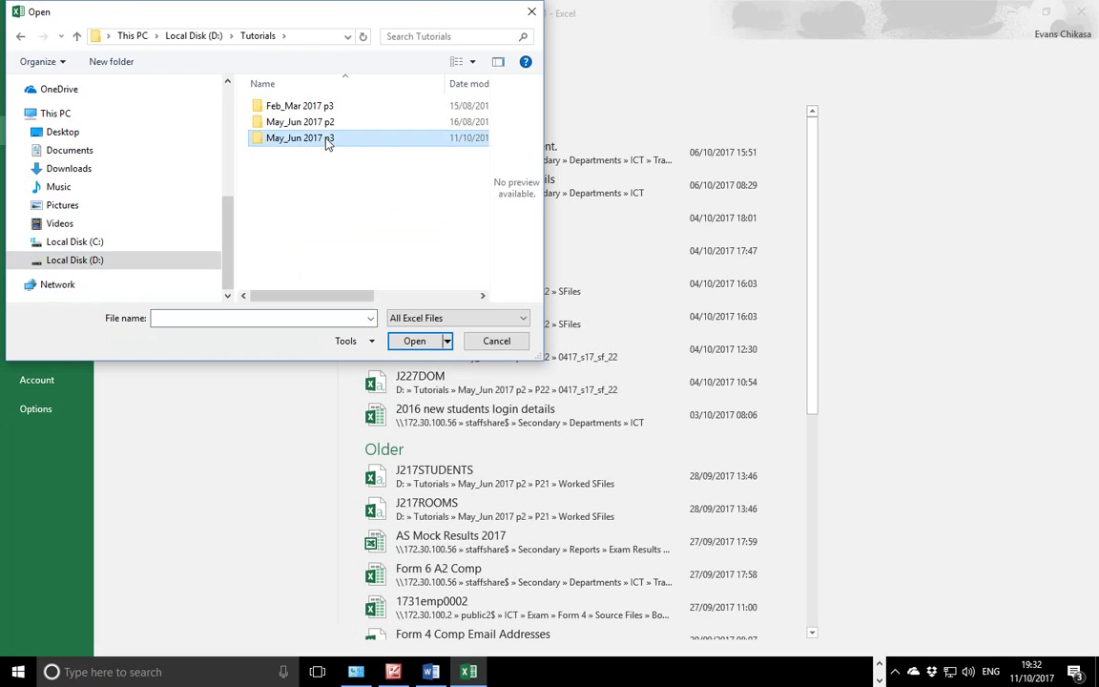
double_click(307, 108)
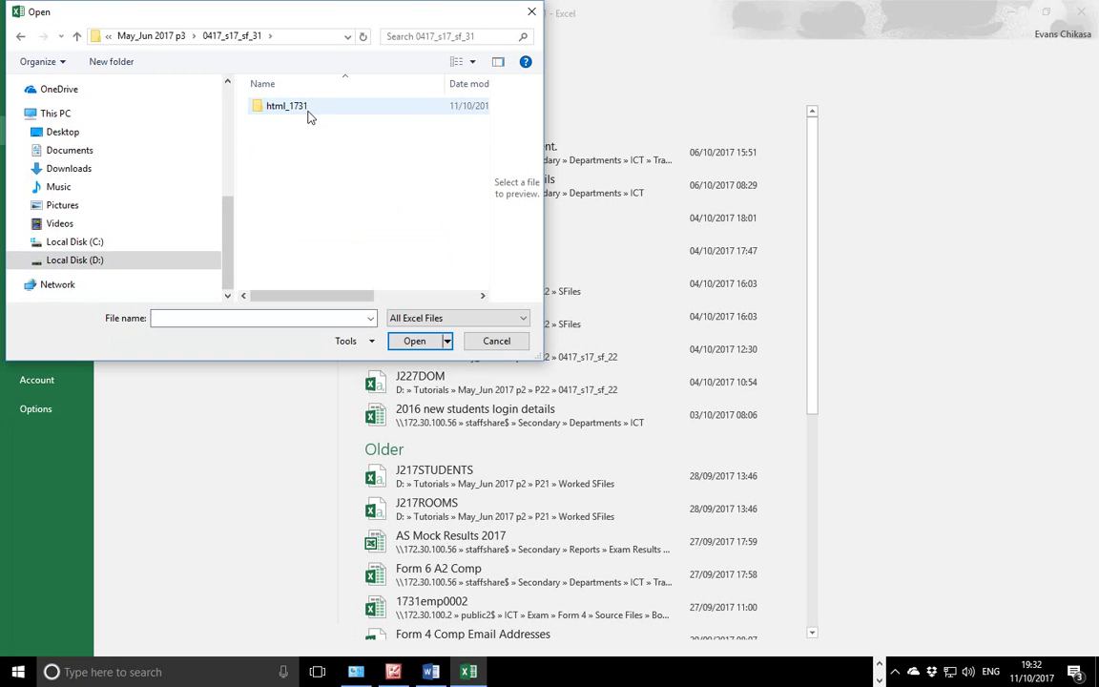
click(169, 36)
click(451, 318)
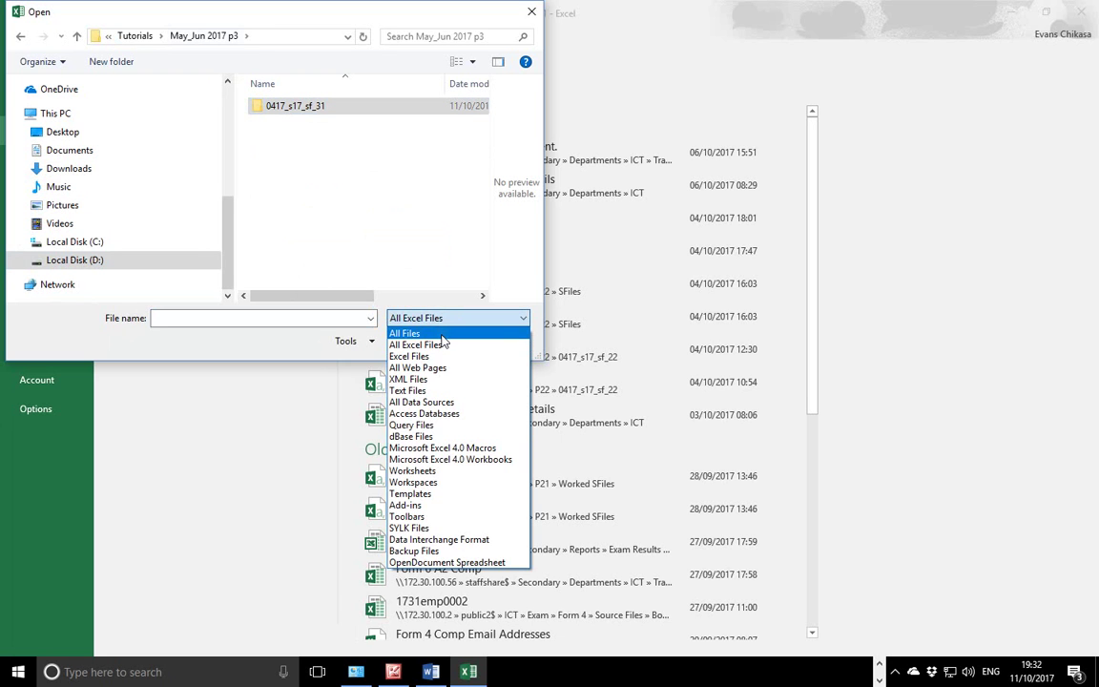
click(405, 333)
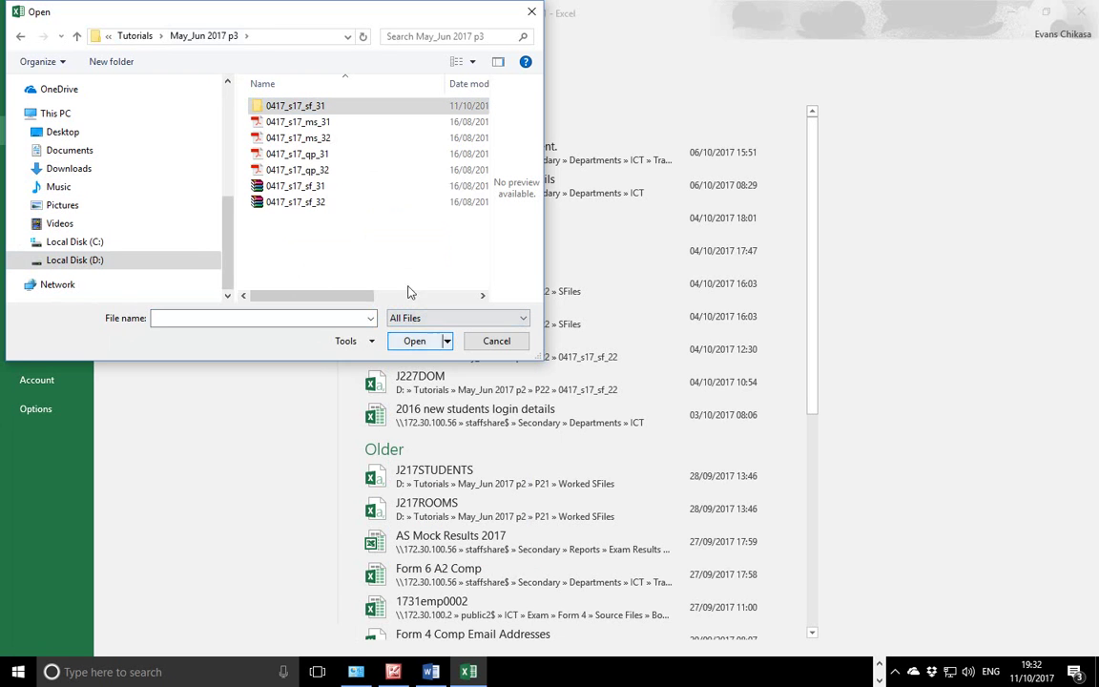
double_click(339, 106)
double_click(297, 122)
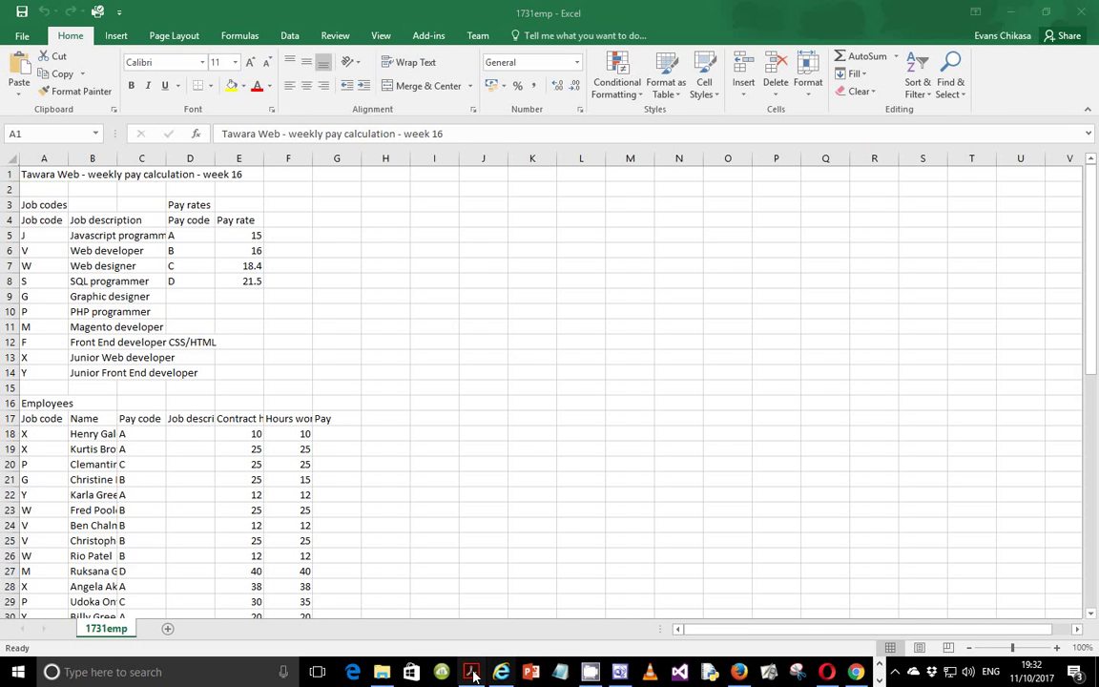
Highlight the exam paper's instruction about saving the data as a spreadsheet.
click(471, 672)
drag(181, 350, 411, 368)
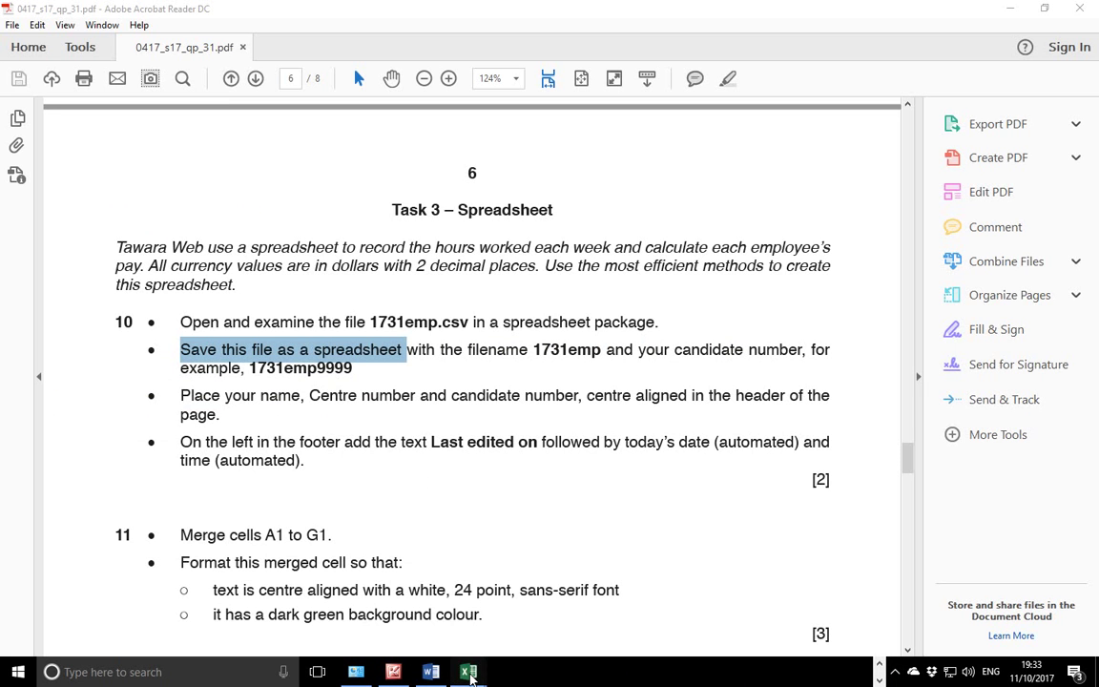
mouse_move(468, 671)
Save the data as Excel Workbook 1731emp0001 in the current 0417_s17_sf_31 folder.
click(534, 596)
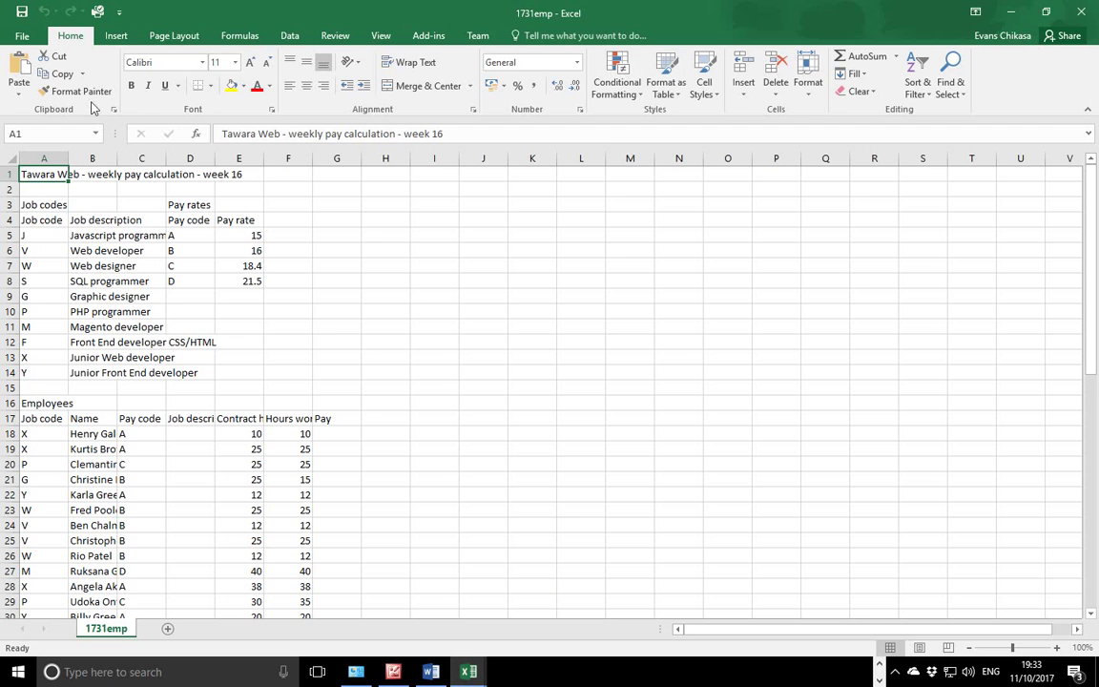
click(11, 38)
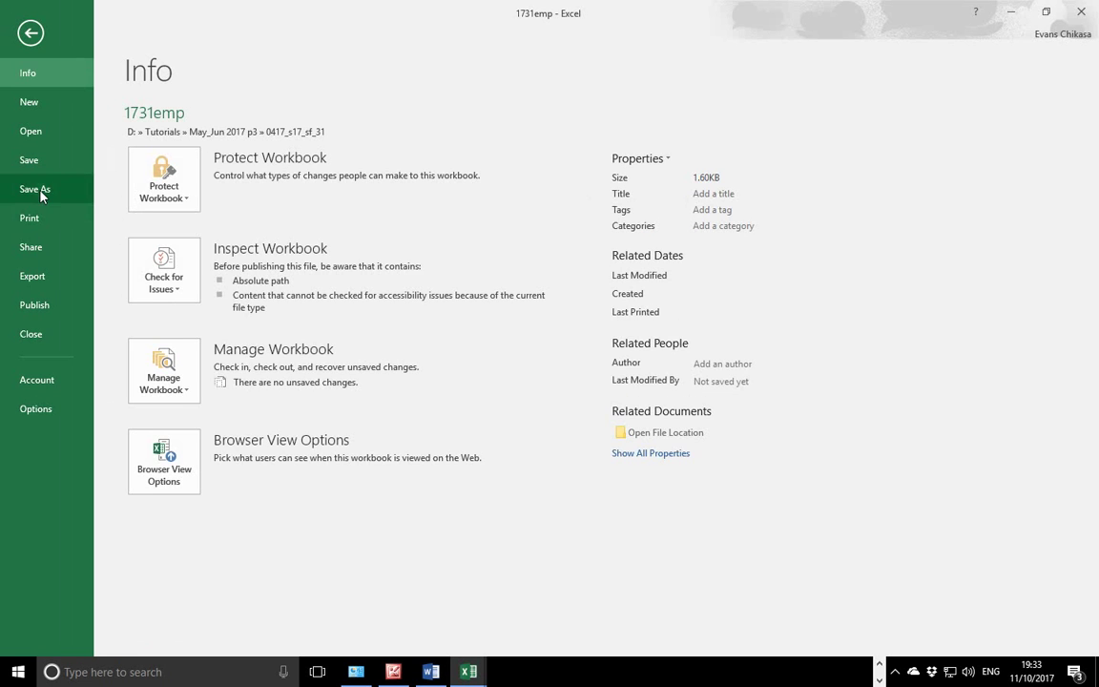
click(35, 188)
click(456, 153)
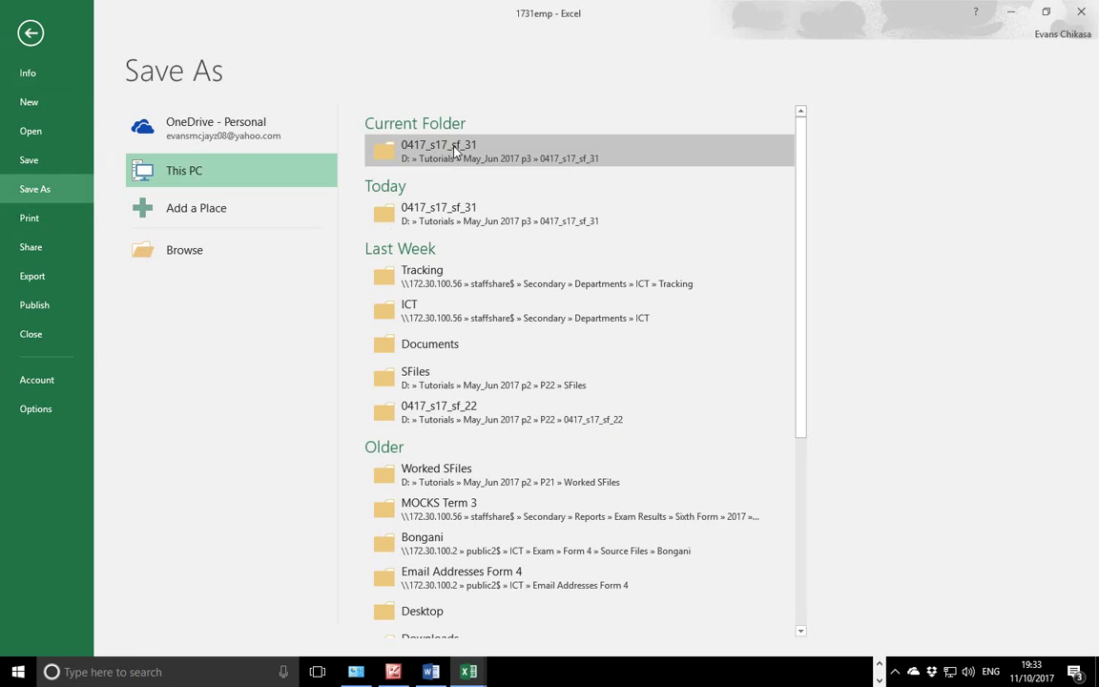
click(185, 265)
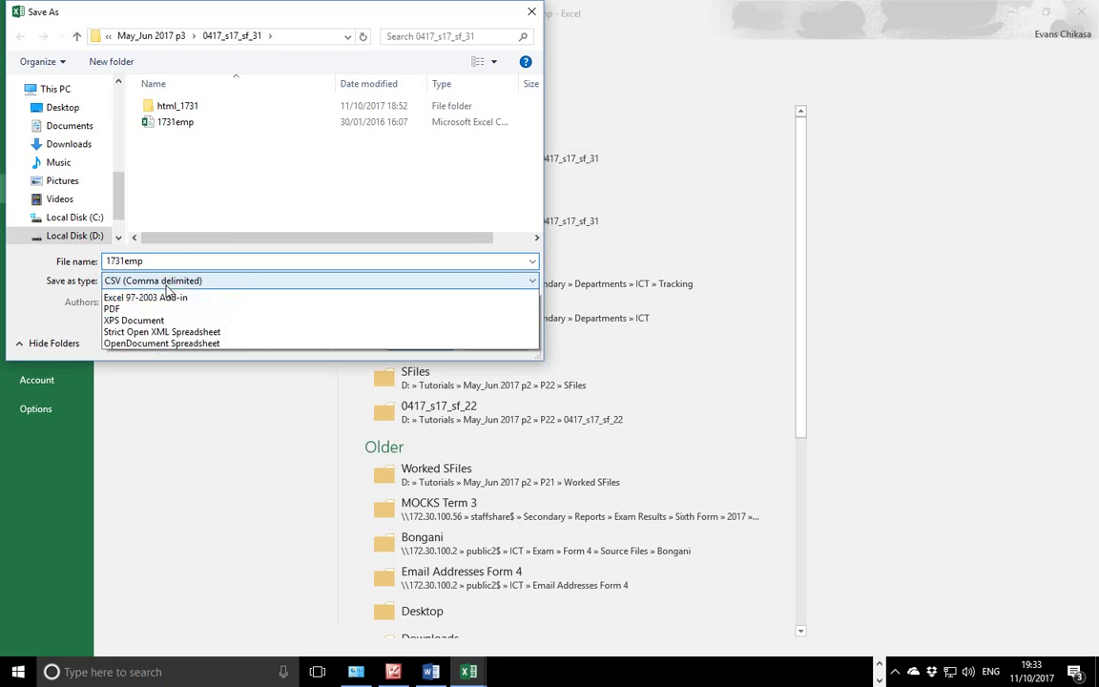
click(194, 281)
click(195, 294)
click(158, 258)
click(157, 259)
text(0001)
click(419, 361)
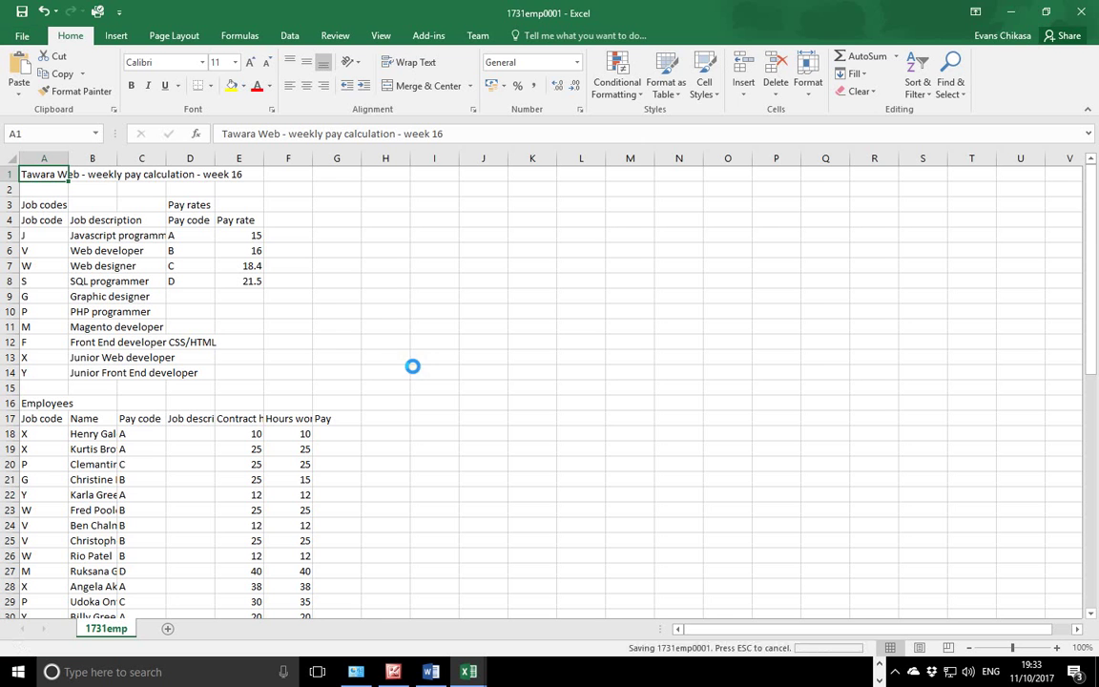
click(877, 665)
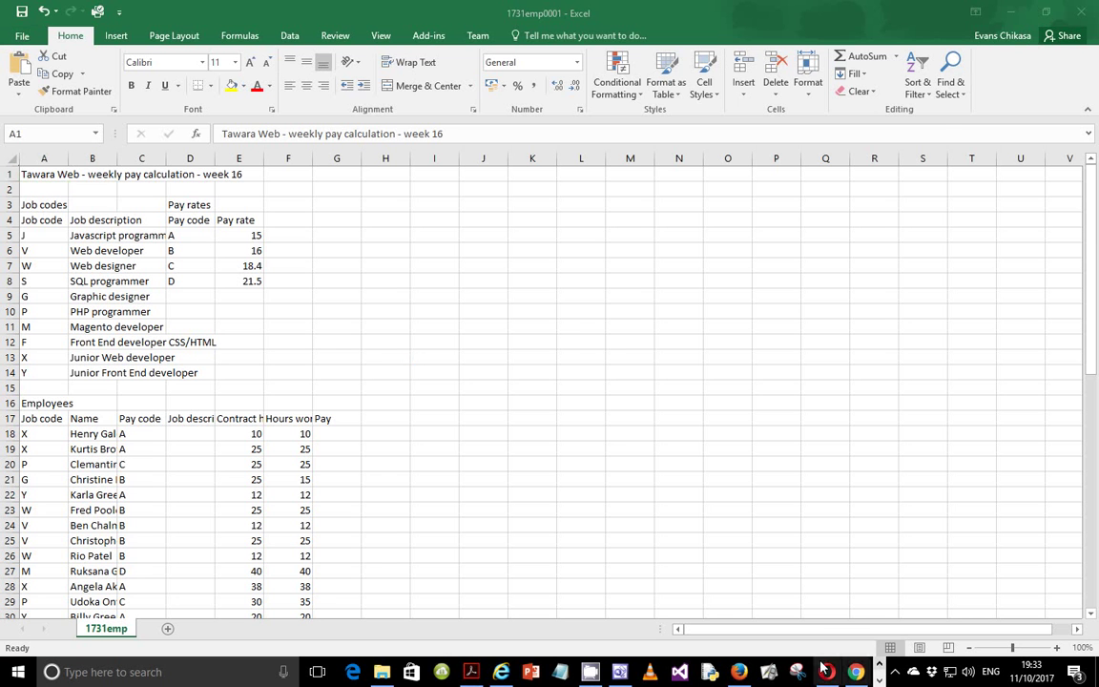
click(471, 671)
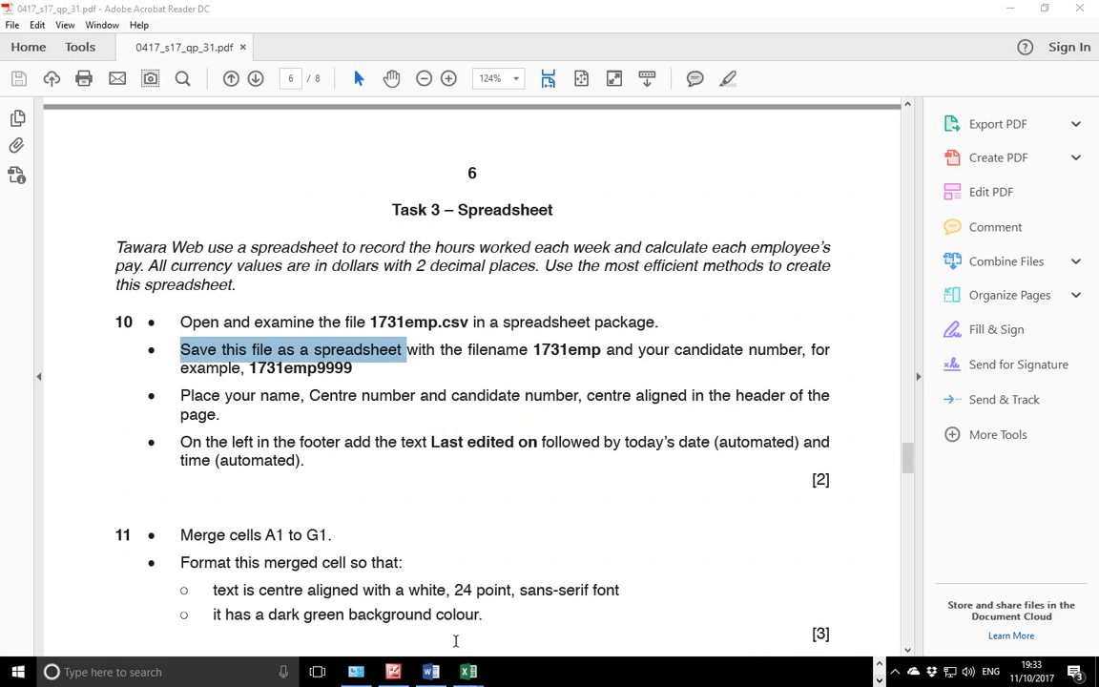
Type the candidate's name, centre number and candidate number into the centre header.
mouse_move(469, 671)
click(540, 604)
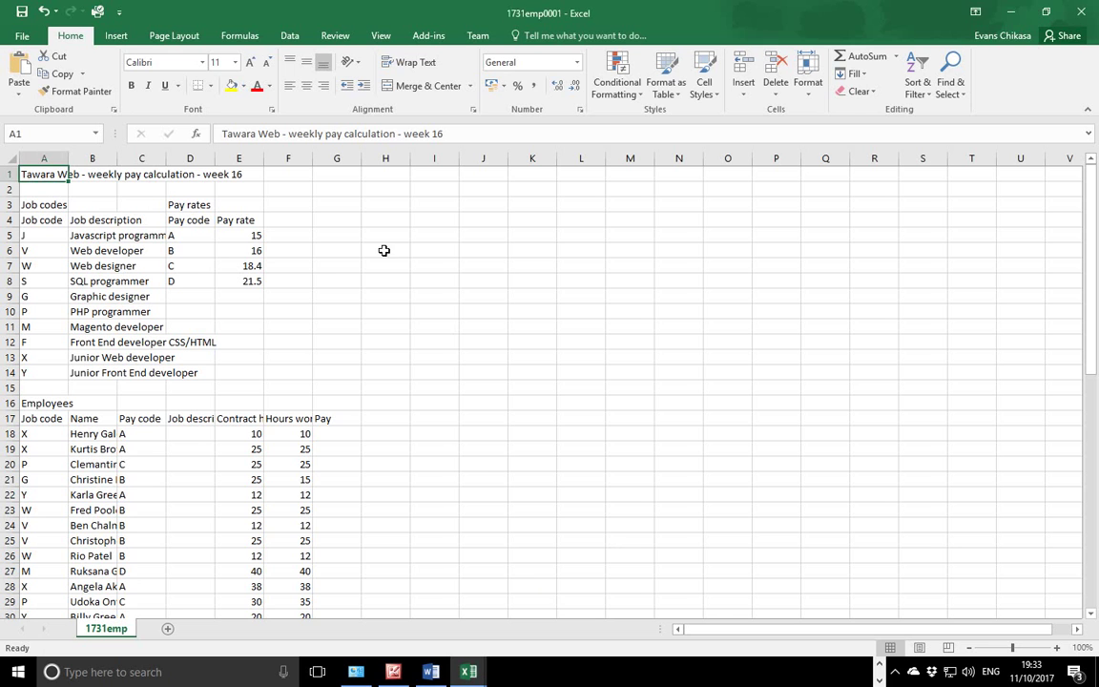
click(117, 37)
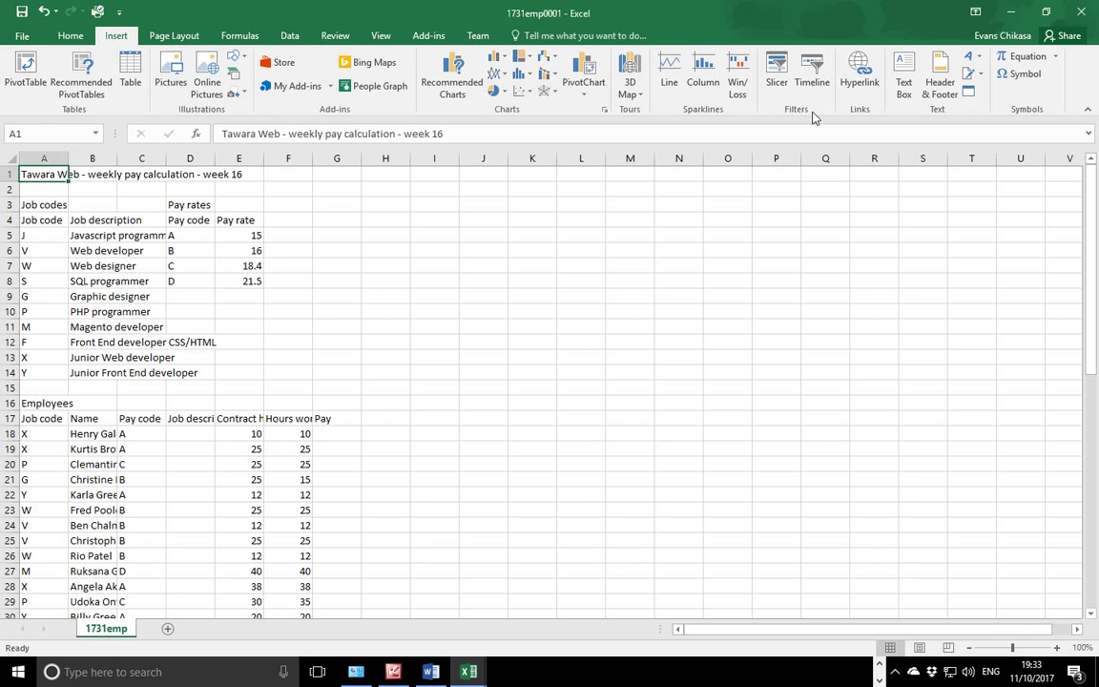
click(939, 88)
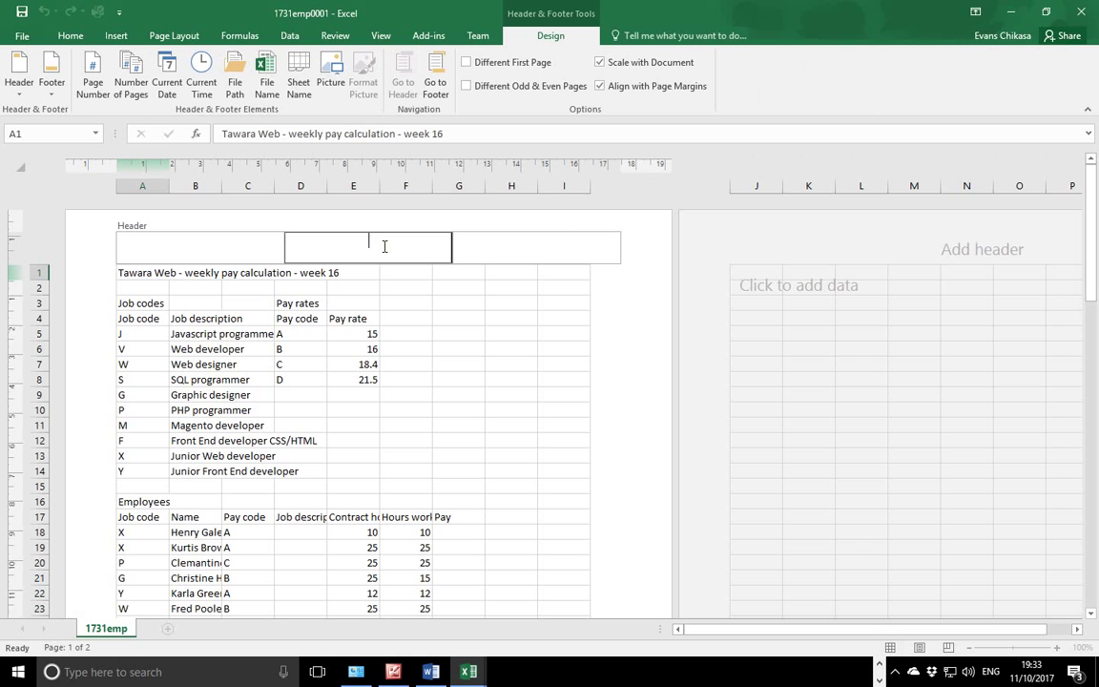
click(462, 334)
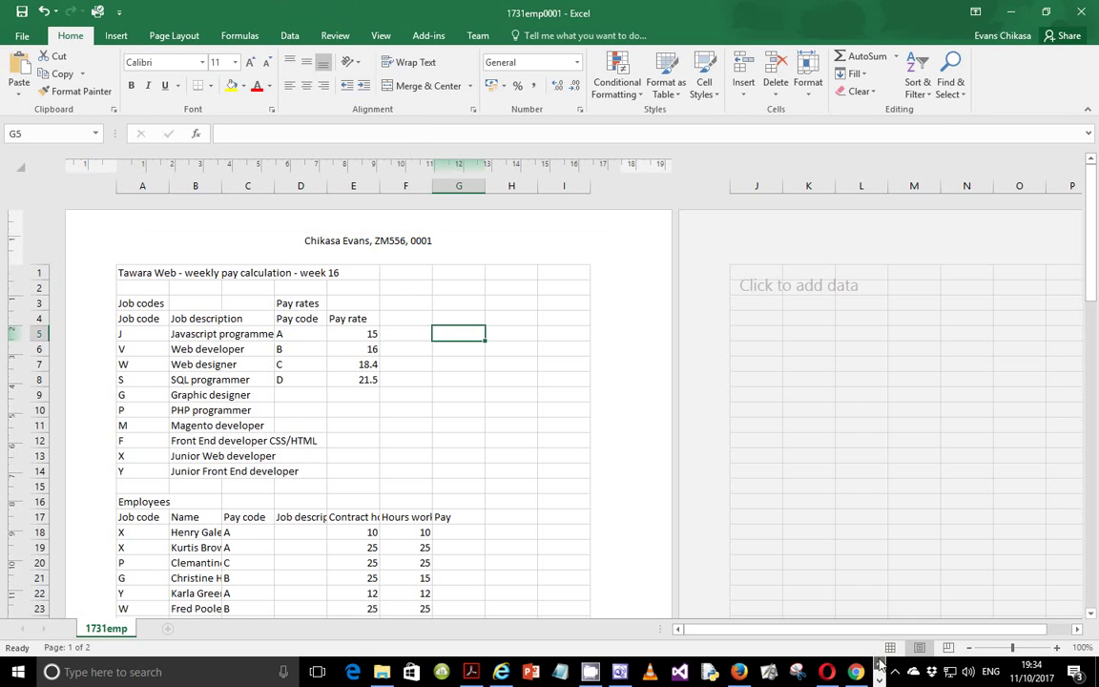
Scroll the exam paper and highlight the next footer instruction.
click(472, 672)
scroll(373, 411, down, 2)
drag(180, 368, 752, 370)
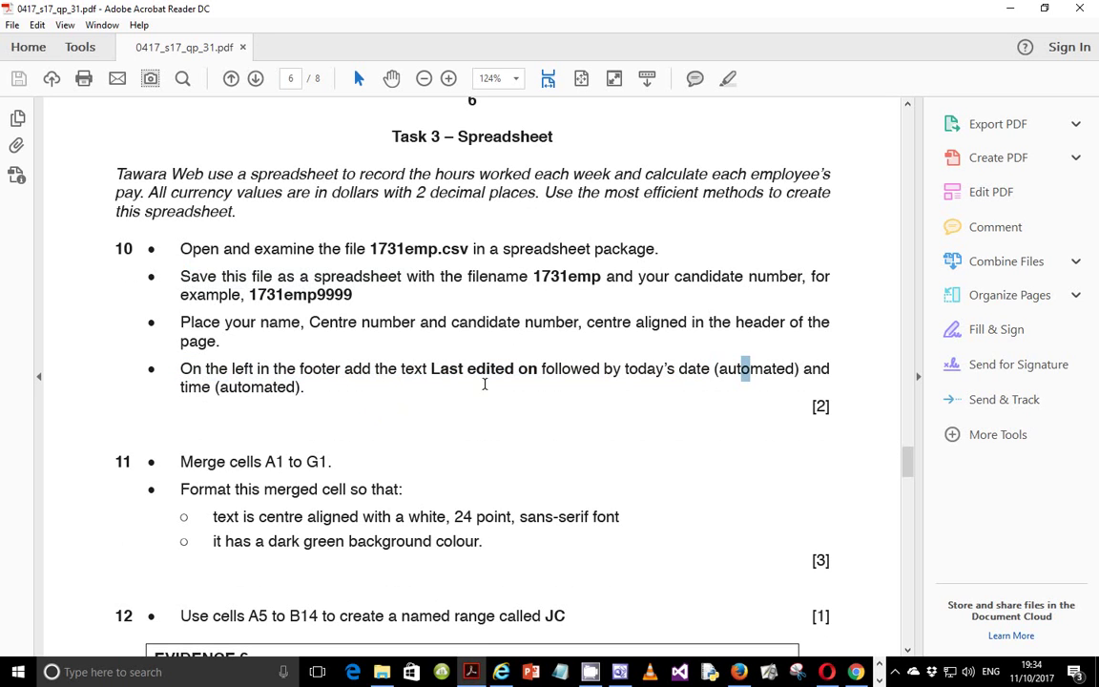
Type 'Last Edited' into the left footer section.
drag(216, 387, 243, 387)
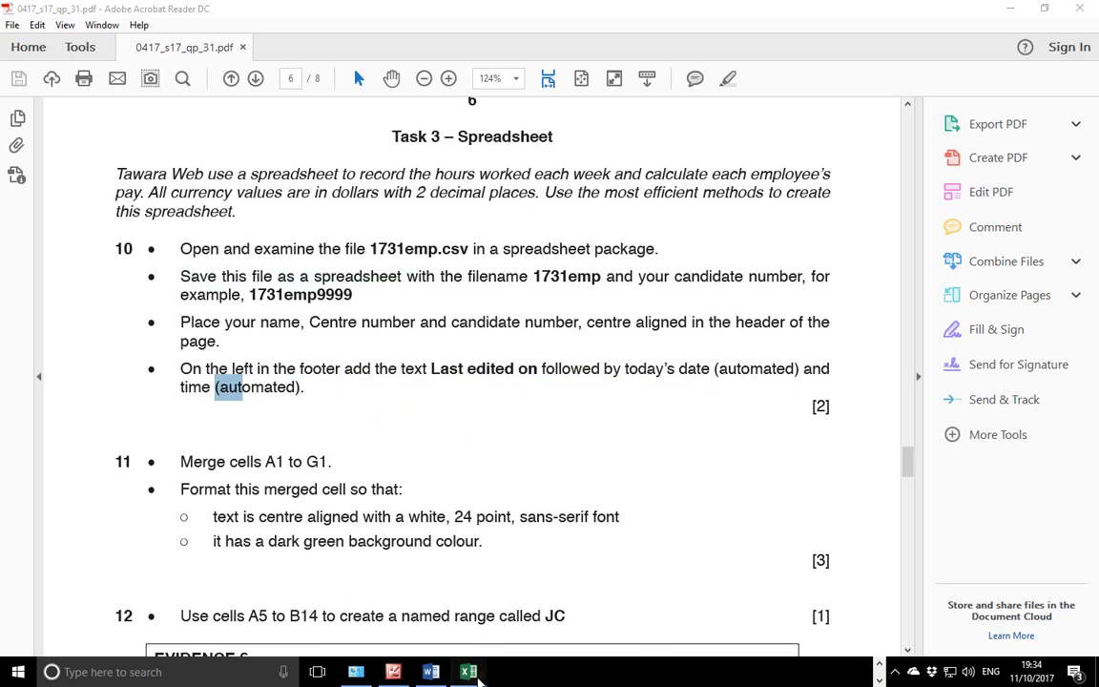
click(469, 671)
click(471, 536)
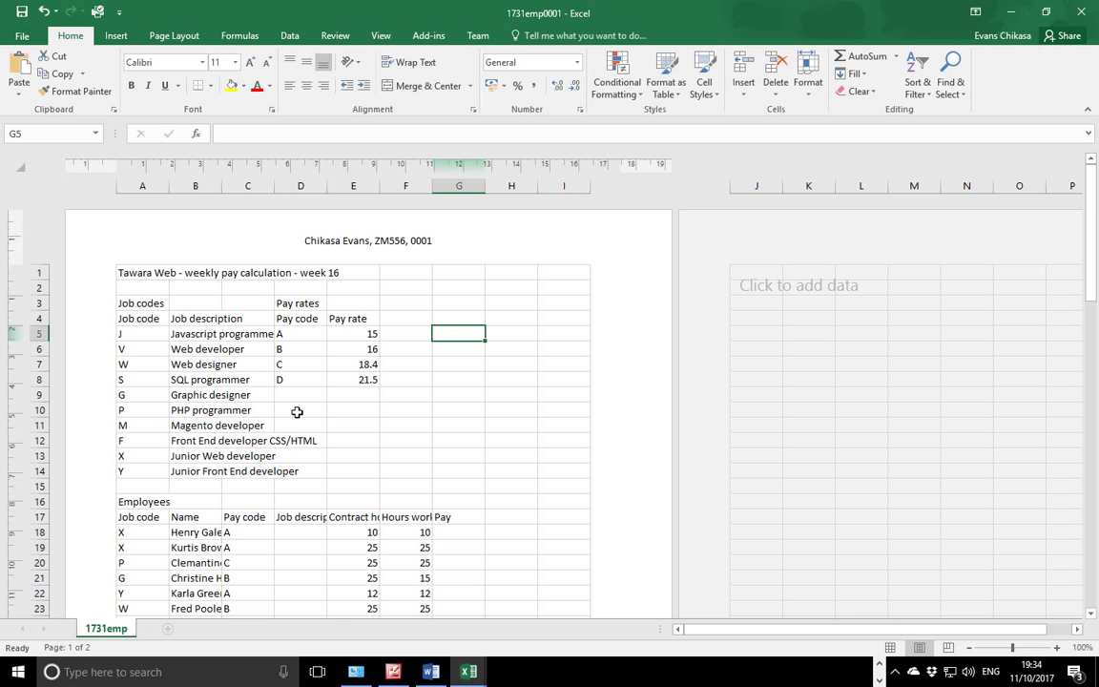
click(99, 35)
click(939, 78)
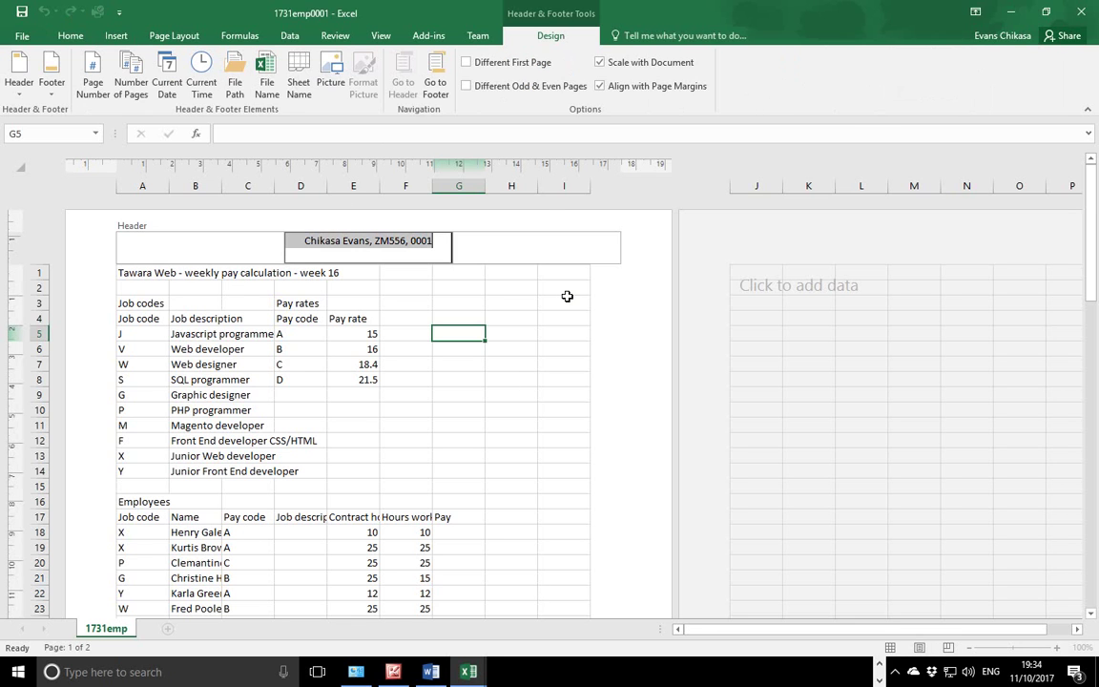
click(435, 84)
click(199, 233)
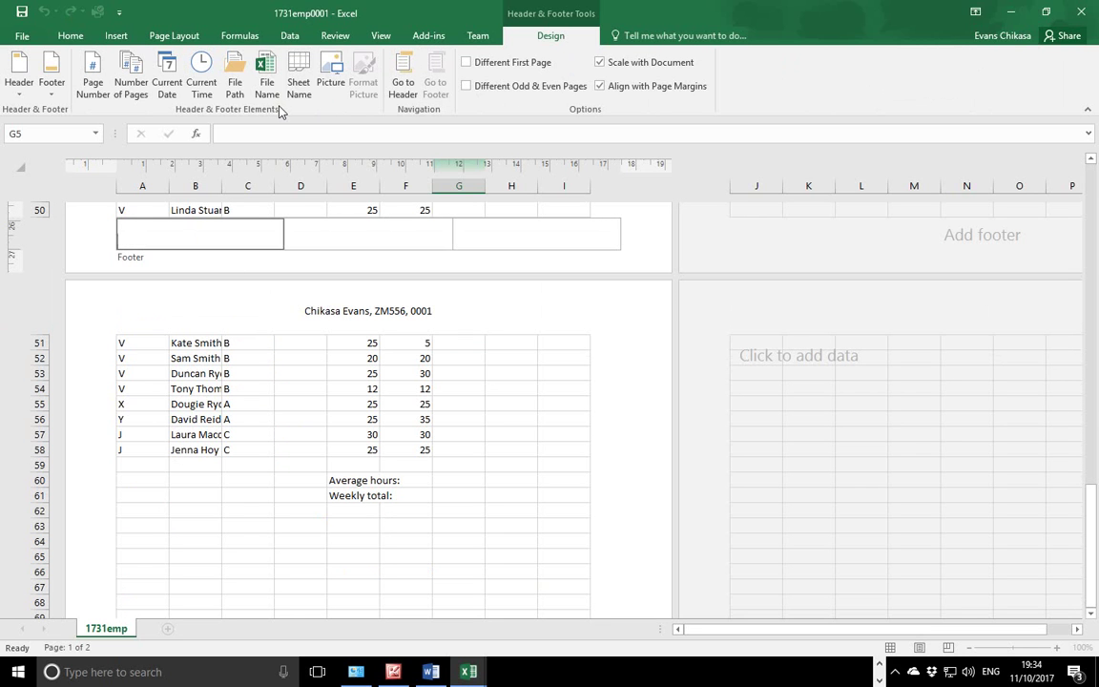
text(Last Edited on)
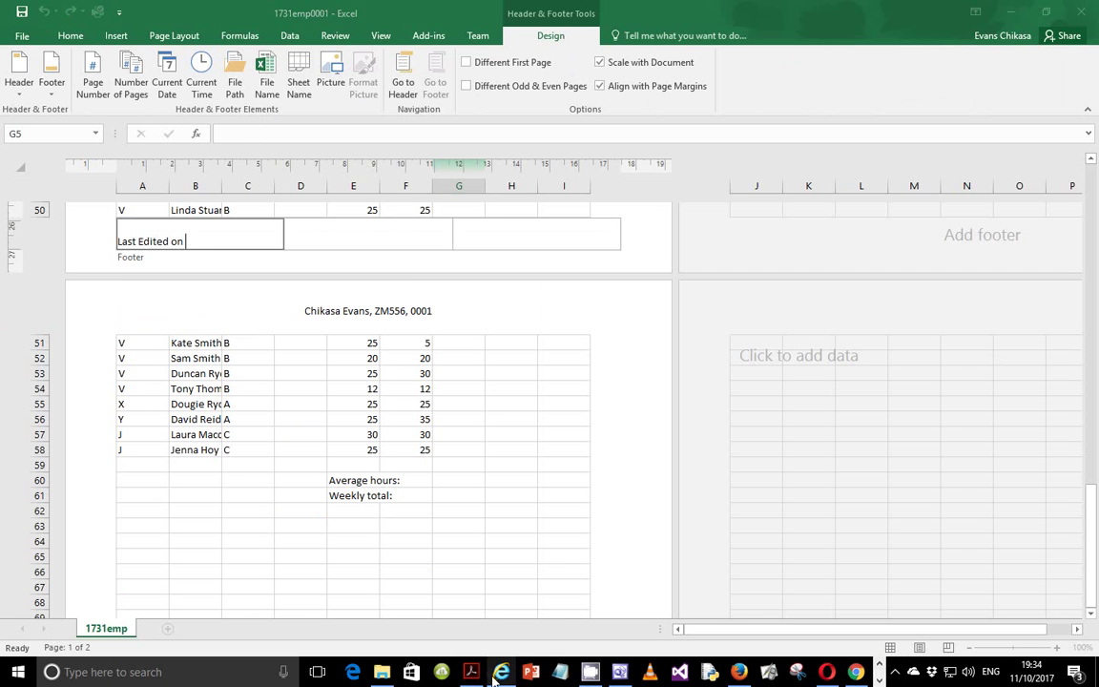
click(484, 619)
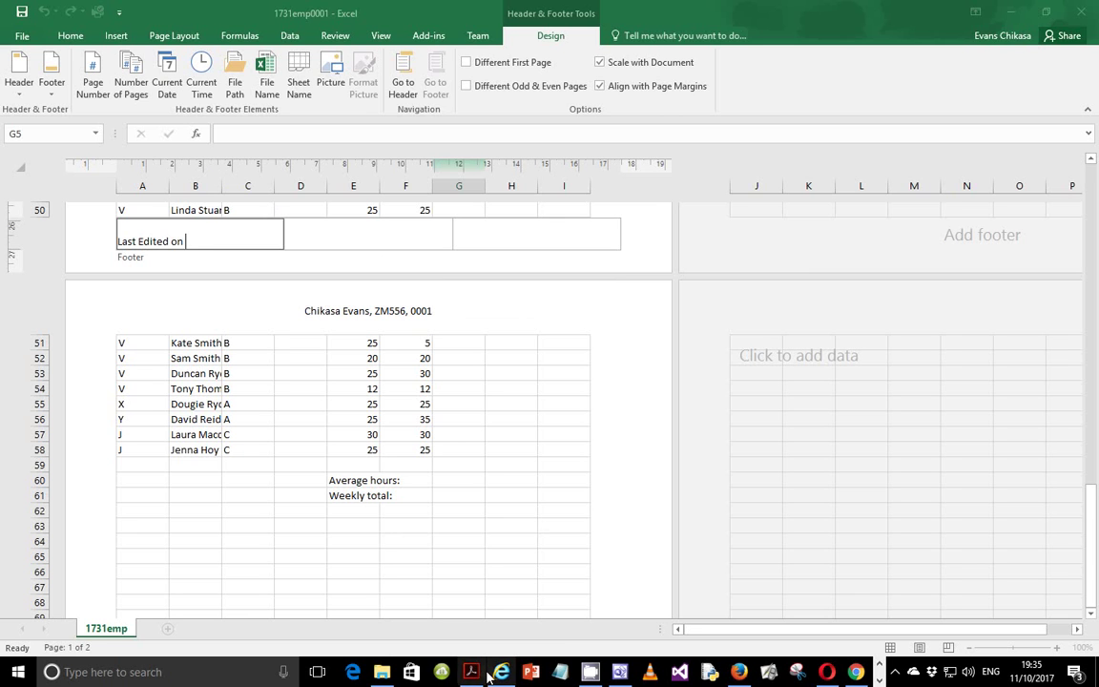
mouse_move(479, 675)
mouse_move(523, 619)
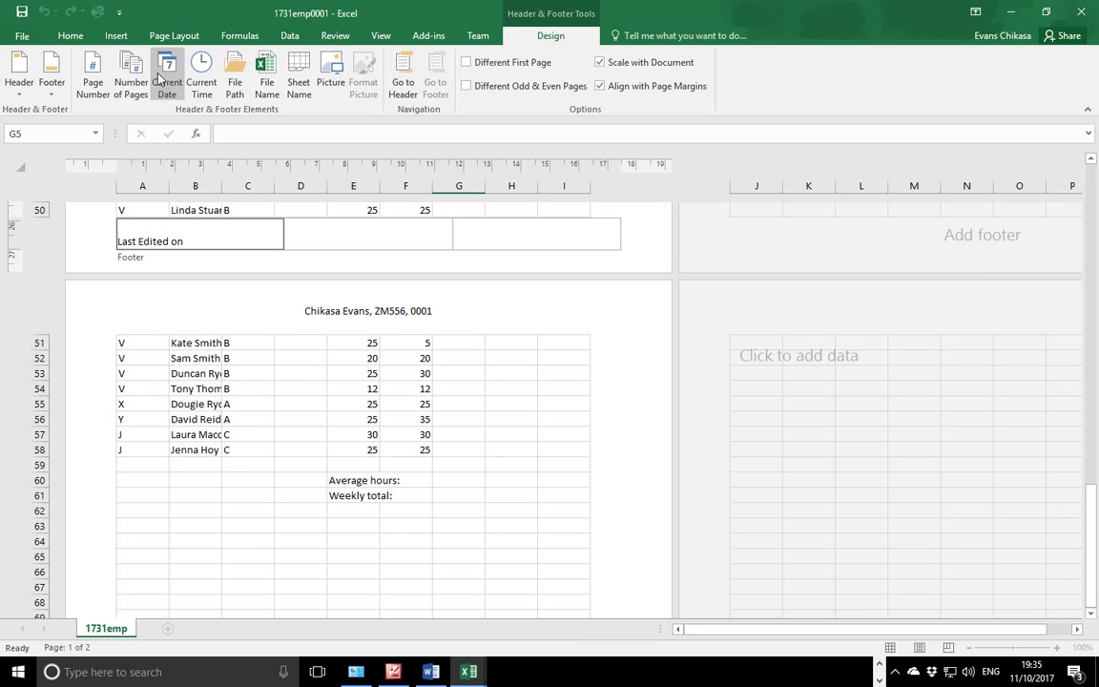
Add the automatic Current Date and Current Time fields to the left footer, separated by a space.
click(116, 36)
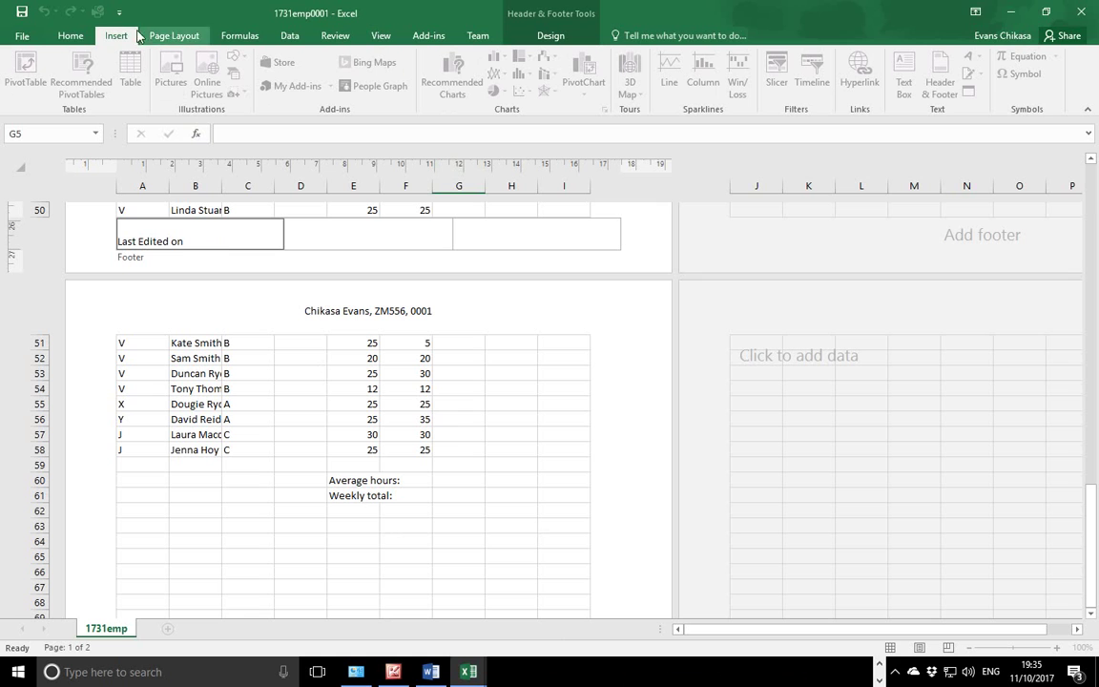
click(68, 36)
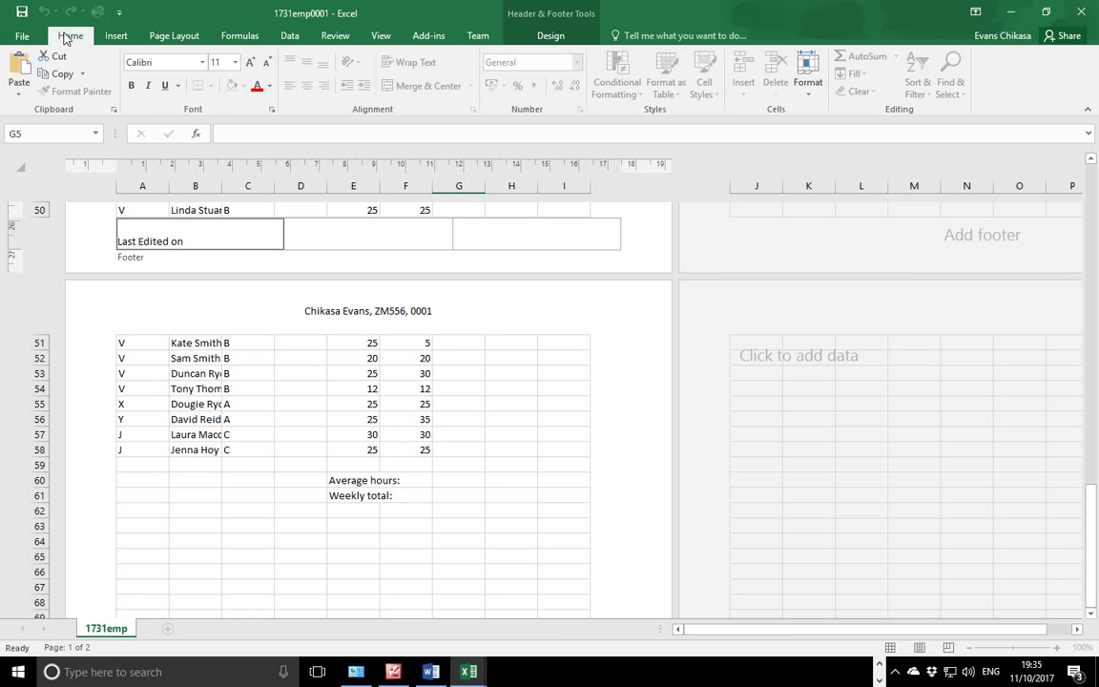
click(507, 38)
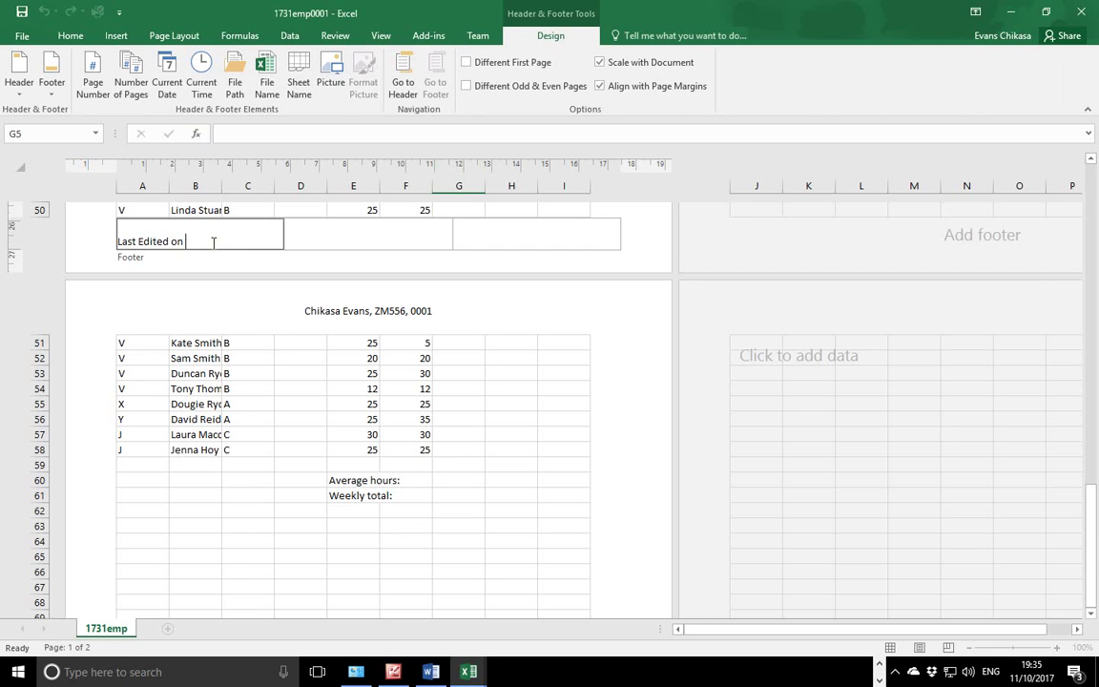
click(164, 72)
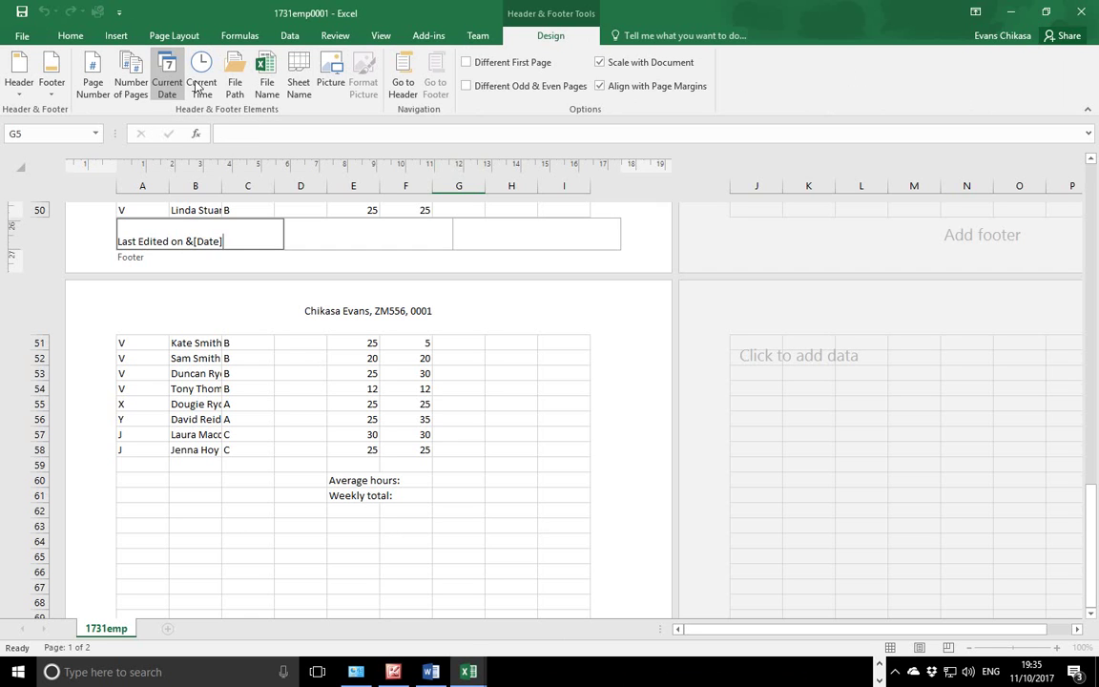
click(204, 82)
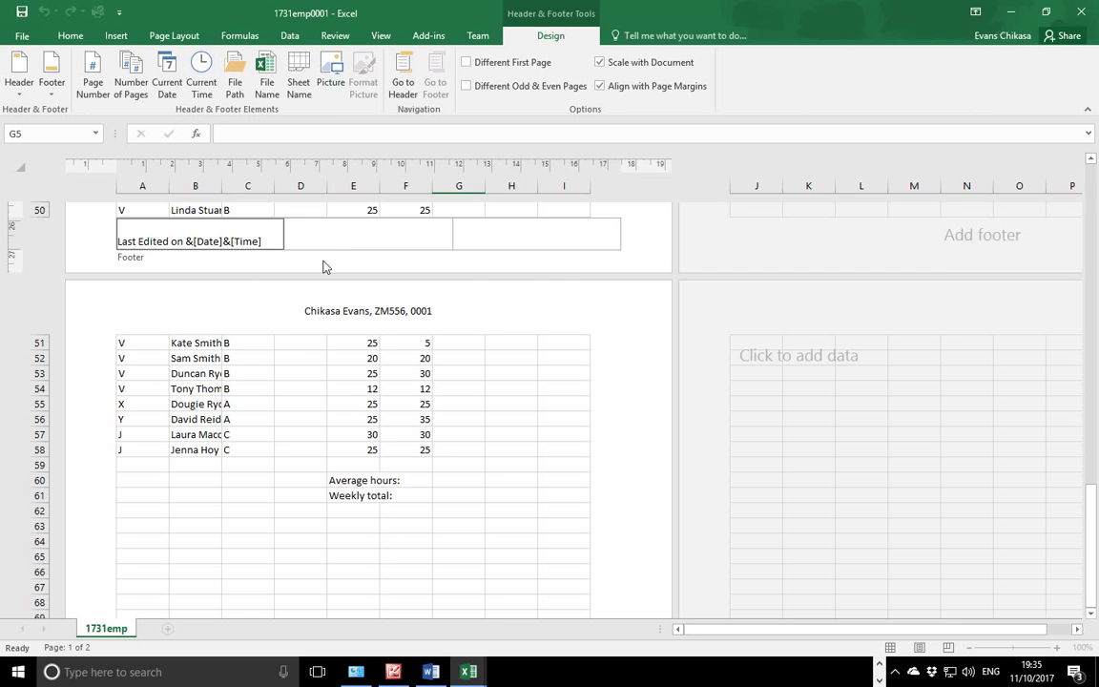
click(537, 391)
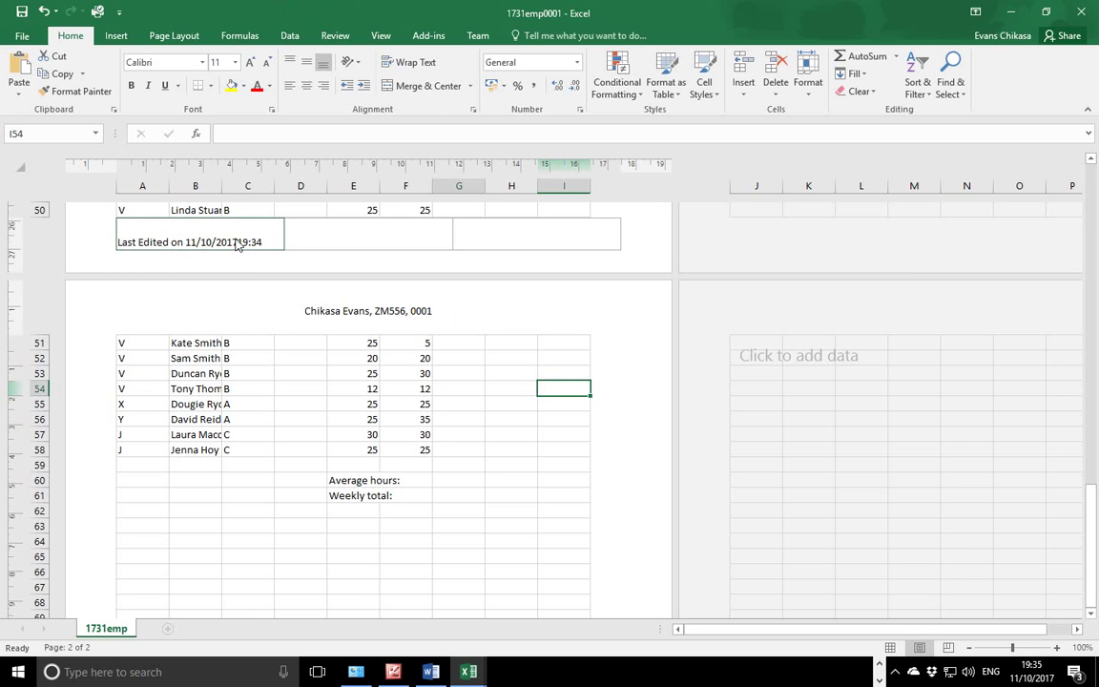
click(236, 244)
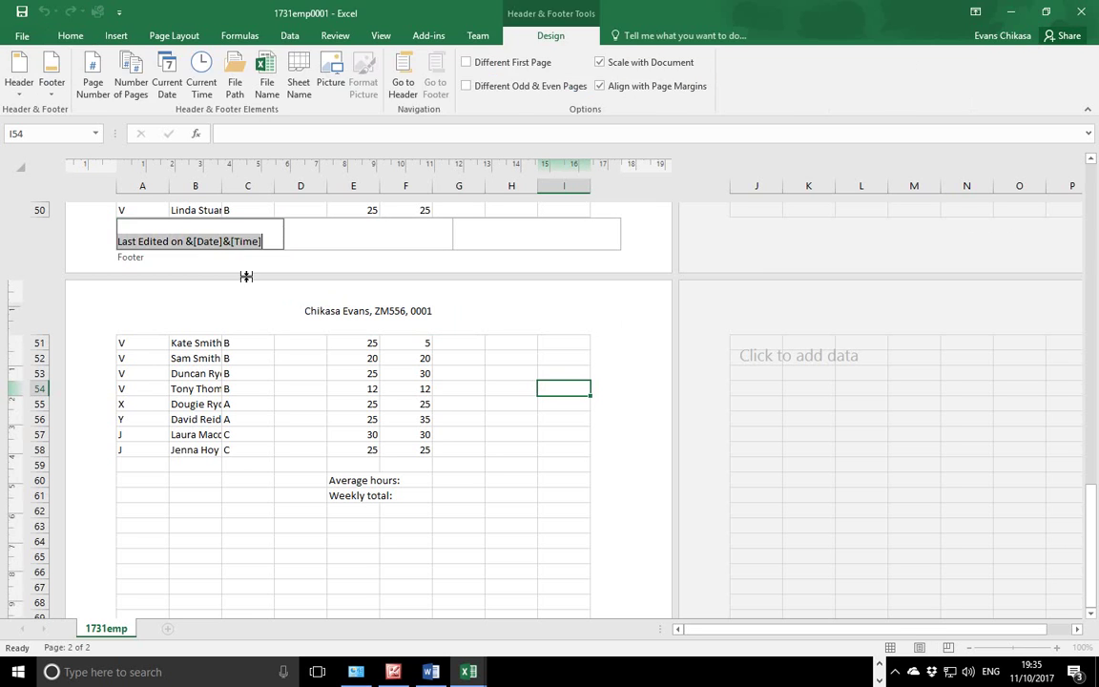
click(225, 241)
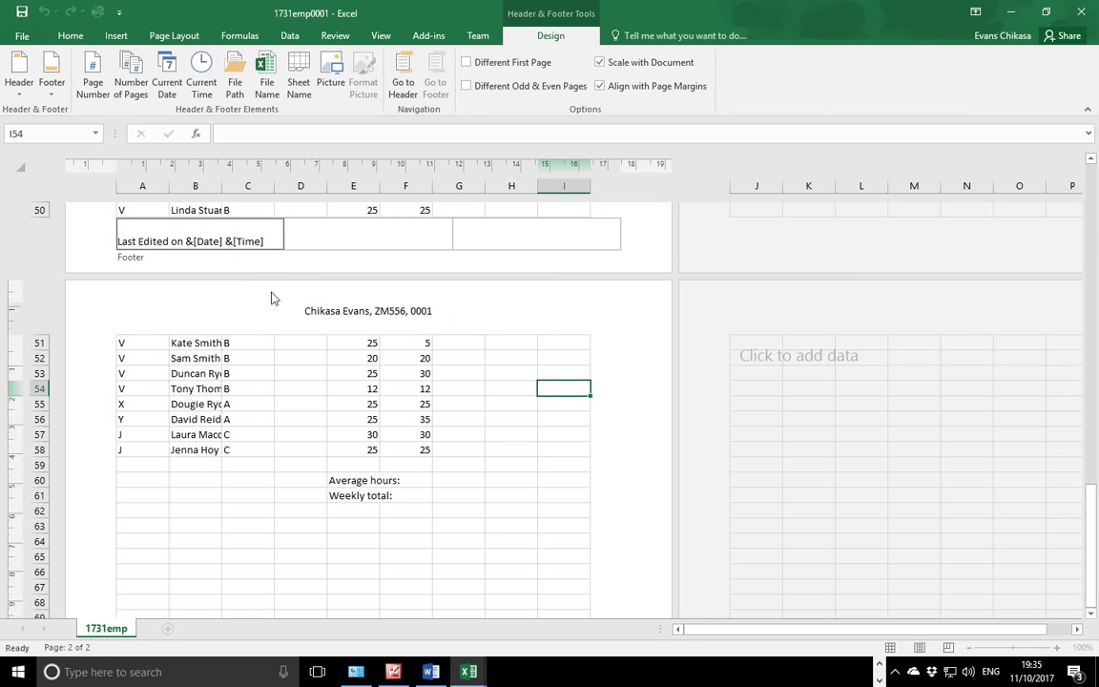
click(383, 392)
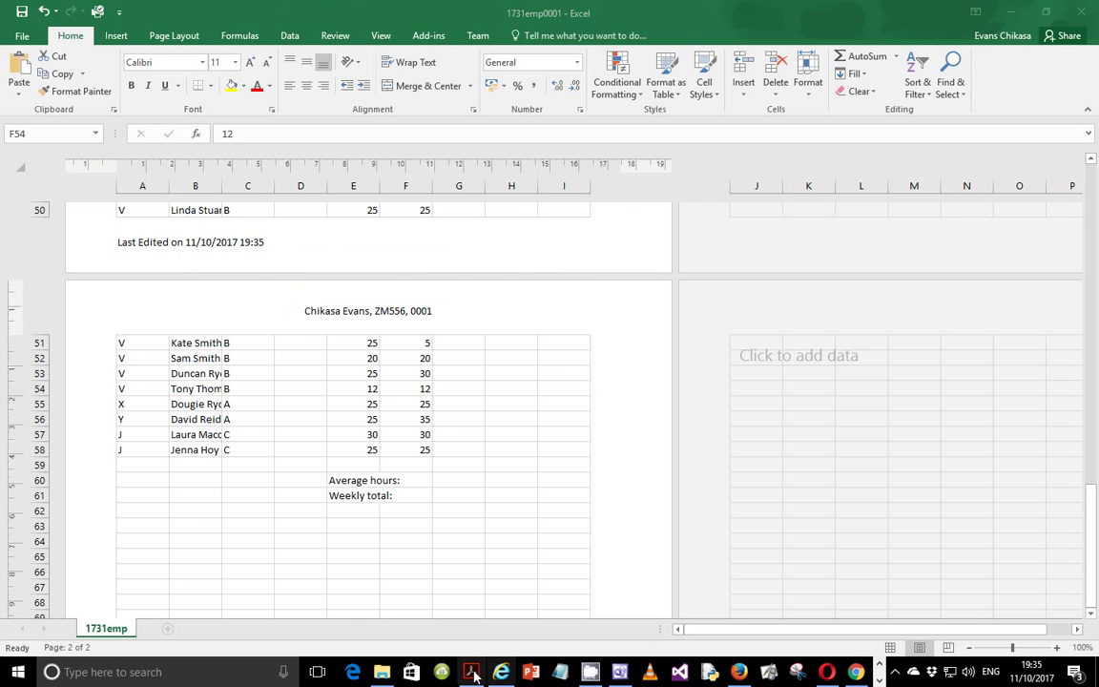
click(470, 673)
Highlight task 11's white 24 point font and dark green background requirements.
scroll(382, 382, down, 3)
drag(179, 314, 318, 315)
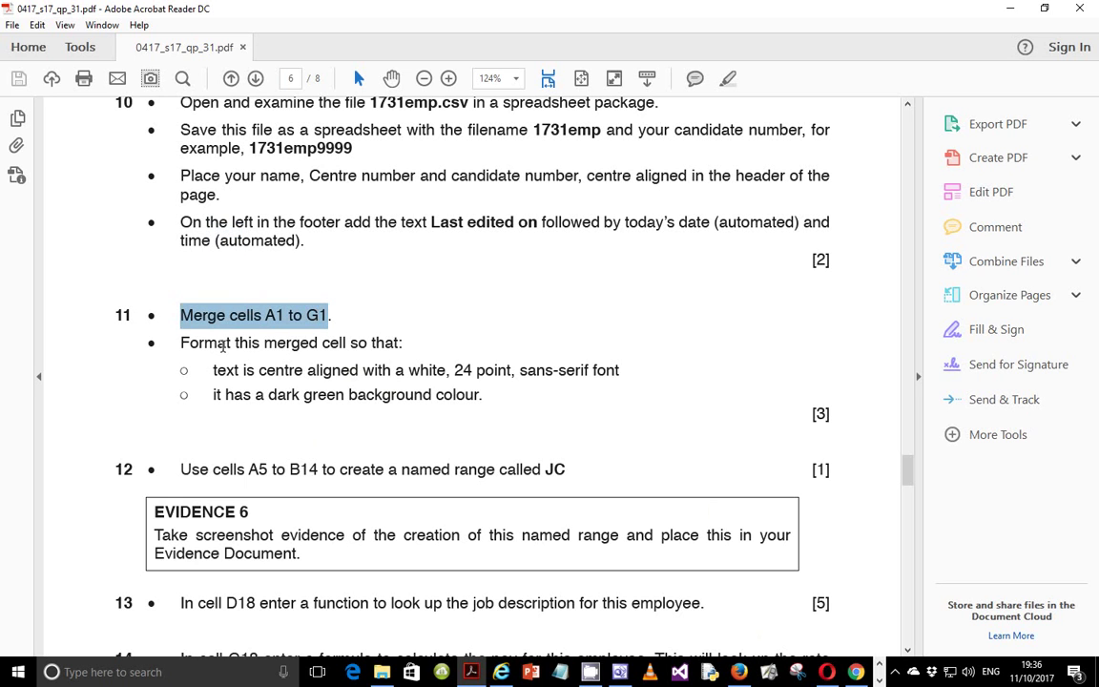
drag(212, 370, 618, 372)
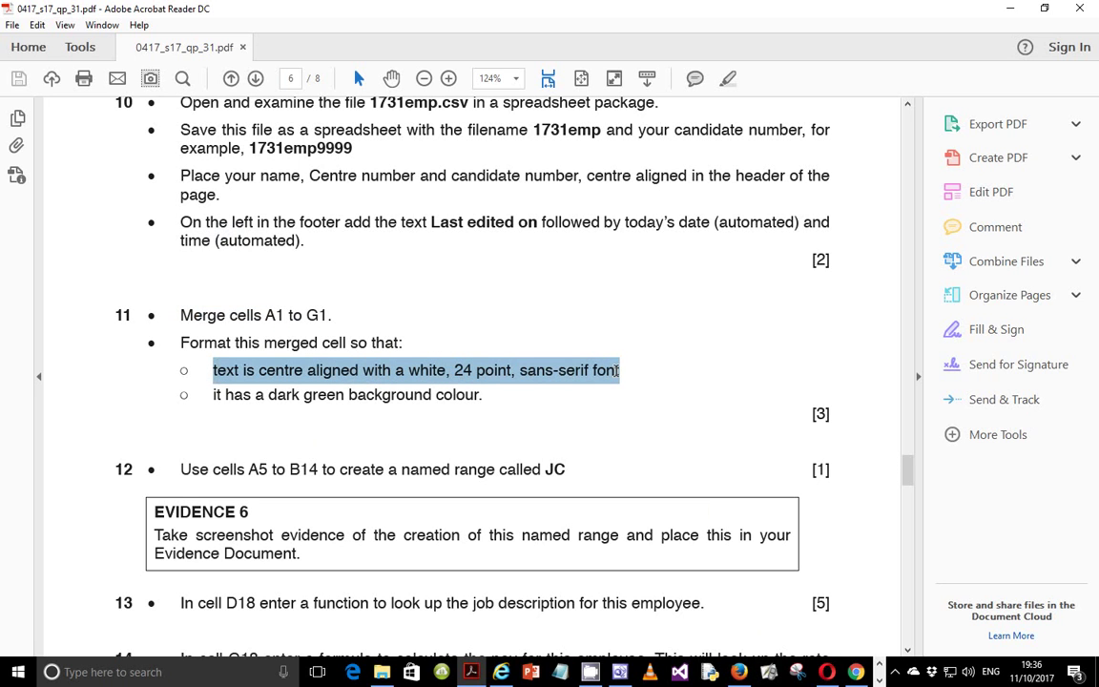
drag(216, 395, 482, 400)
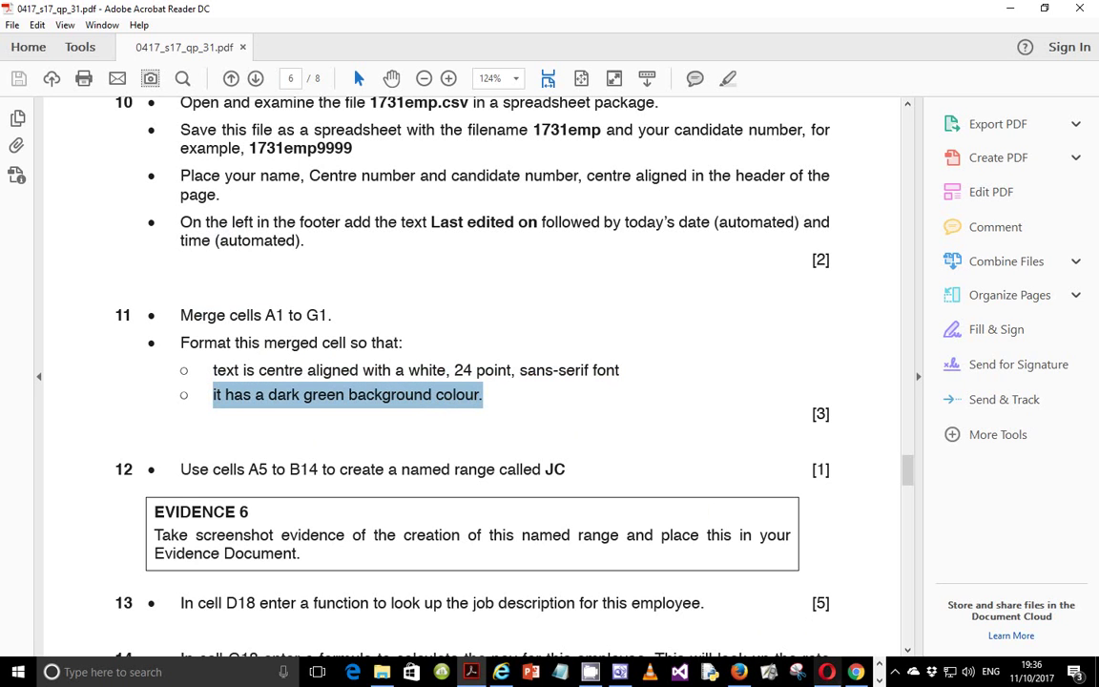
Return to the 1731emp0001 workbook with the A1 title in view.
click(880, 676)
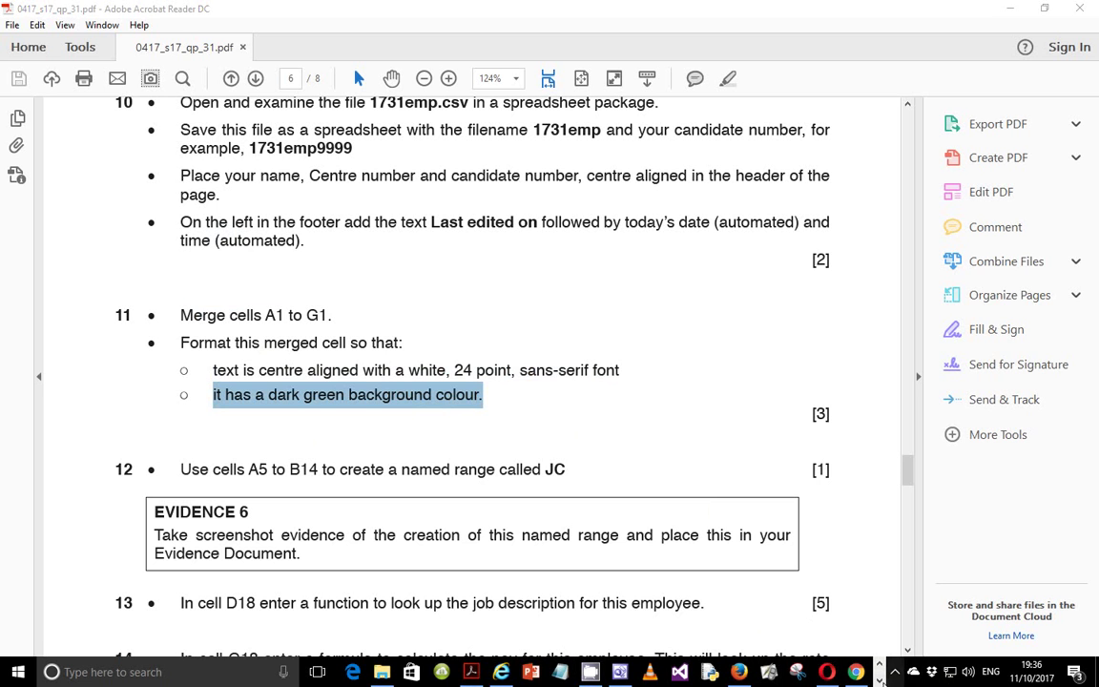
click(880, 680)
mouse_move(477, 676)
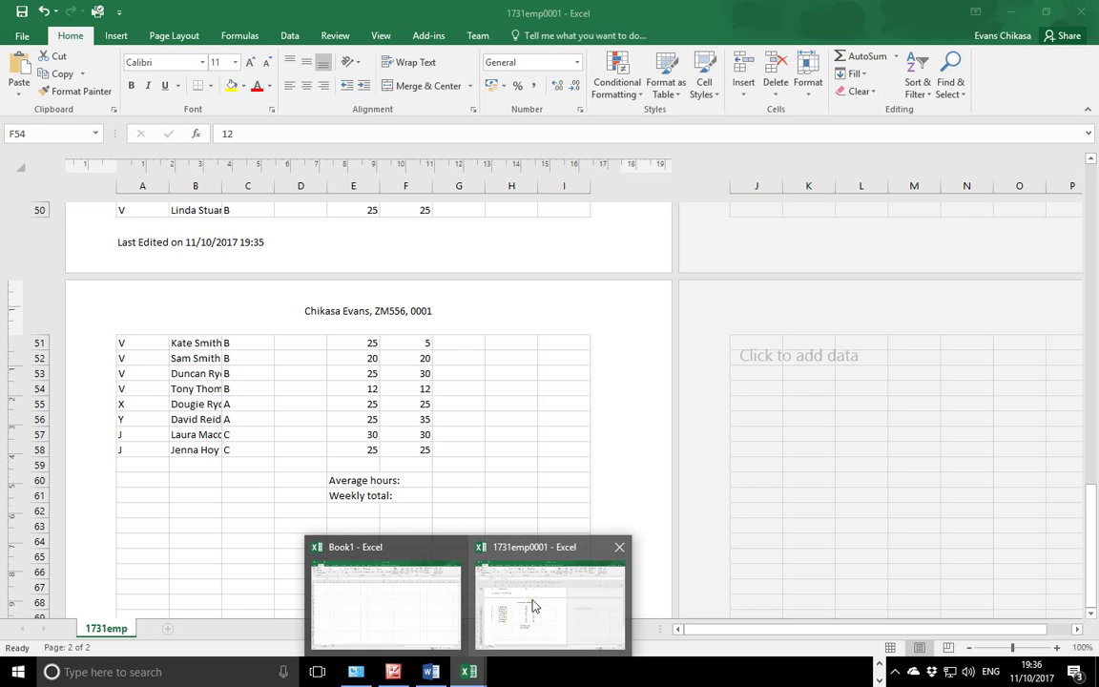
click(534, 591)
scroll(463, 371, up, 20)
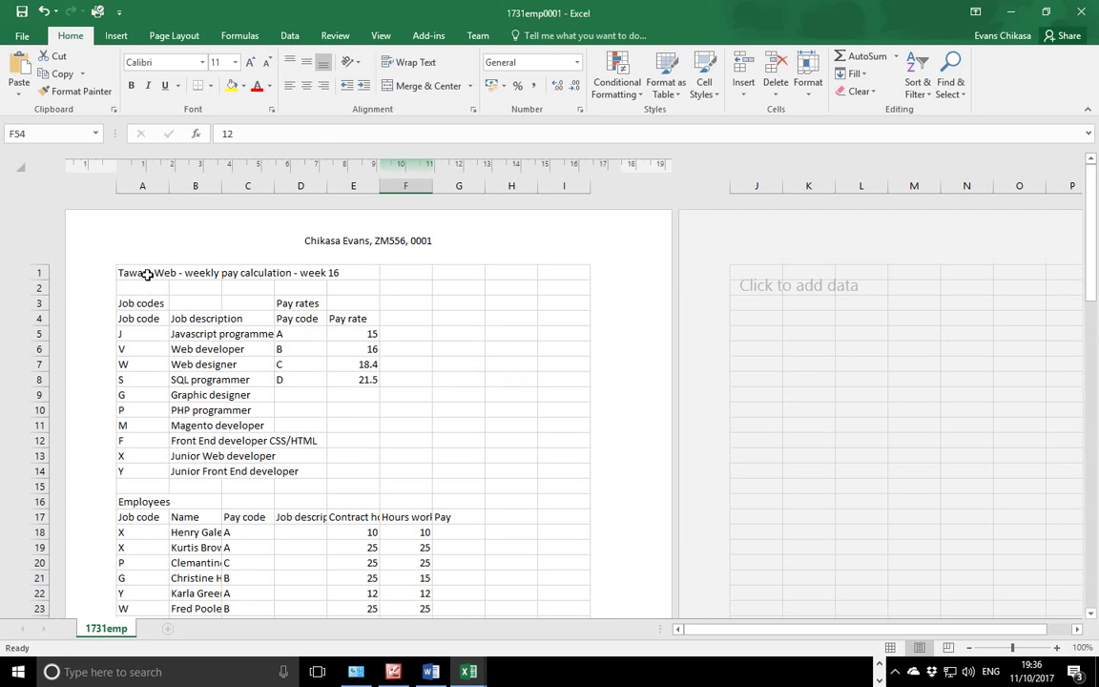
Merge and centre cells A1 to G1.
click(148, 274)
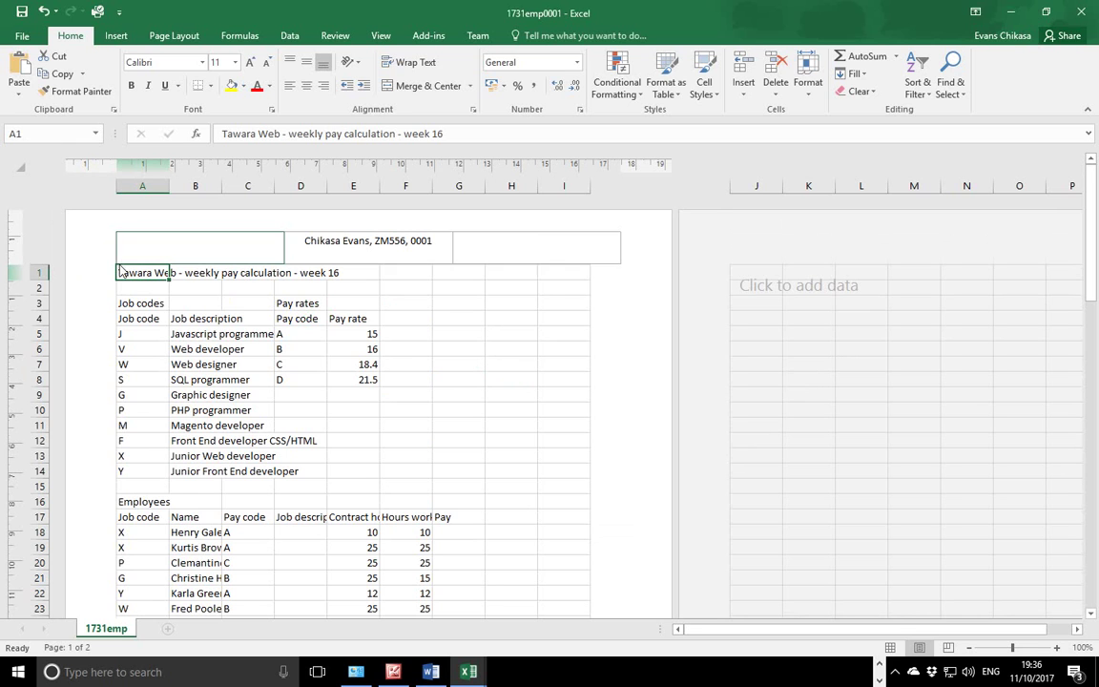
drag(137, 273, 462, 272)
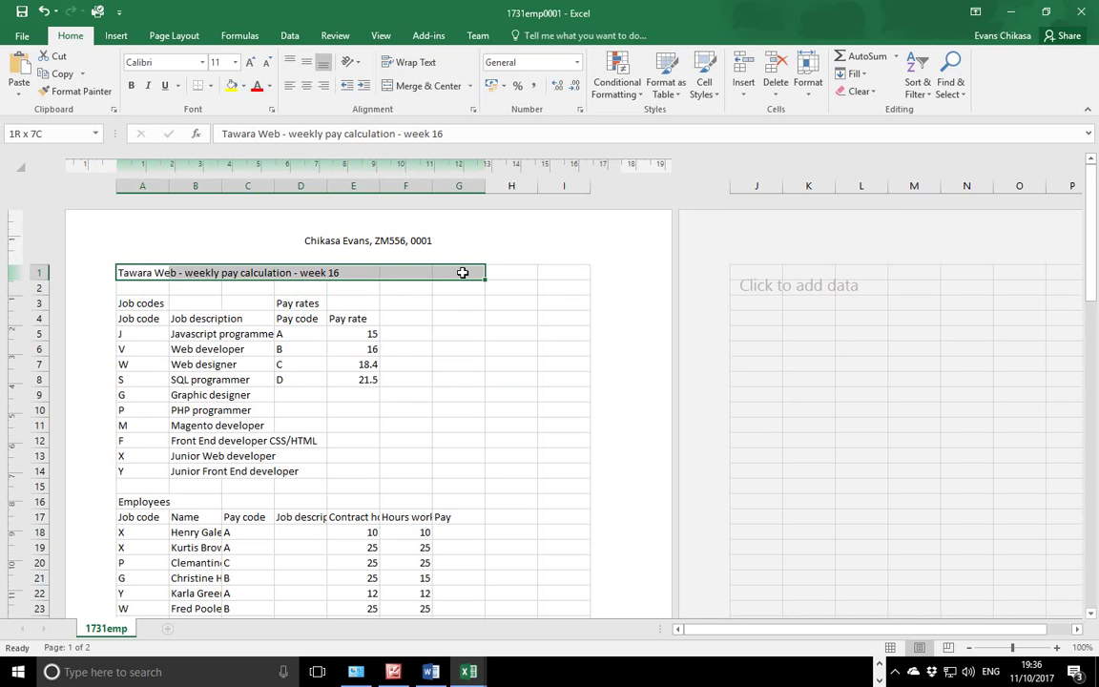
drag(462, 273, 463, 272)
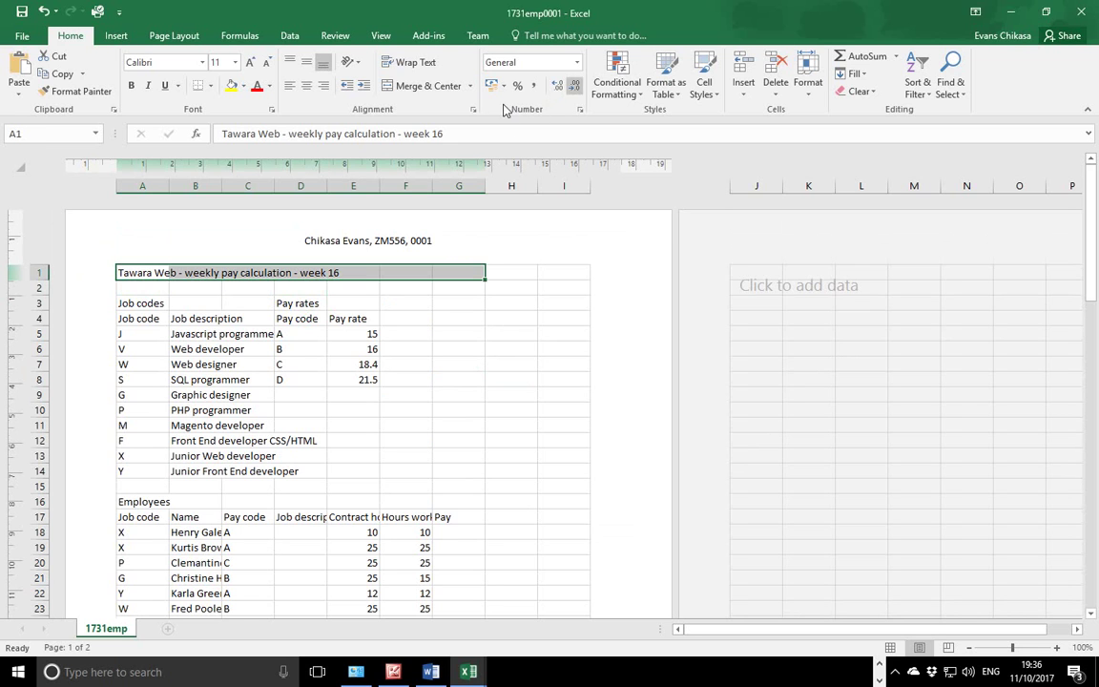
click(420, 86)
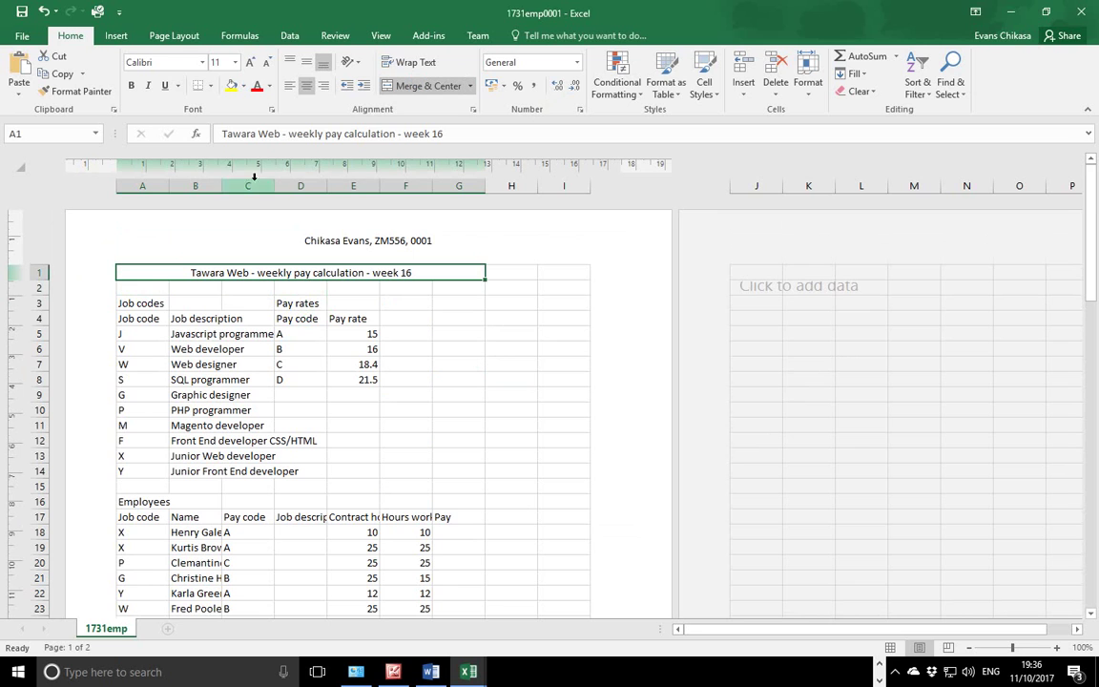
Give the merged title a dark green fill and 24 point text.
click(244, 86)
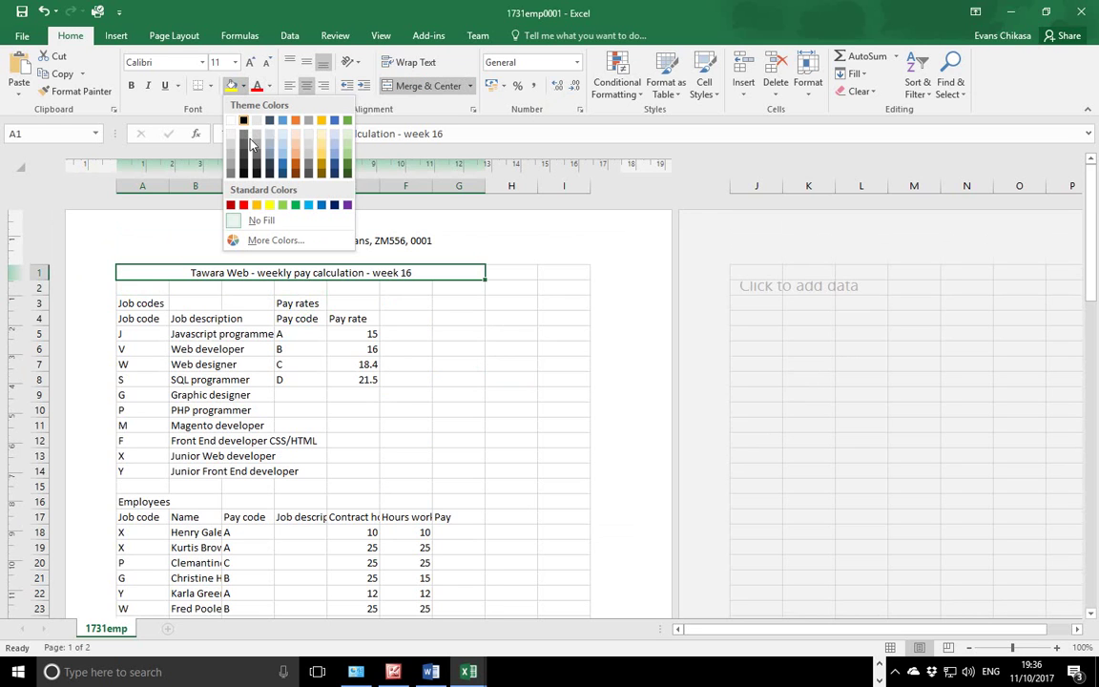
click(348, 176)
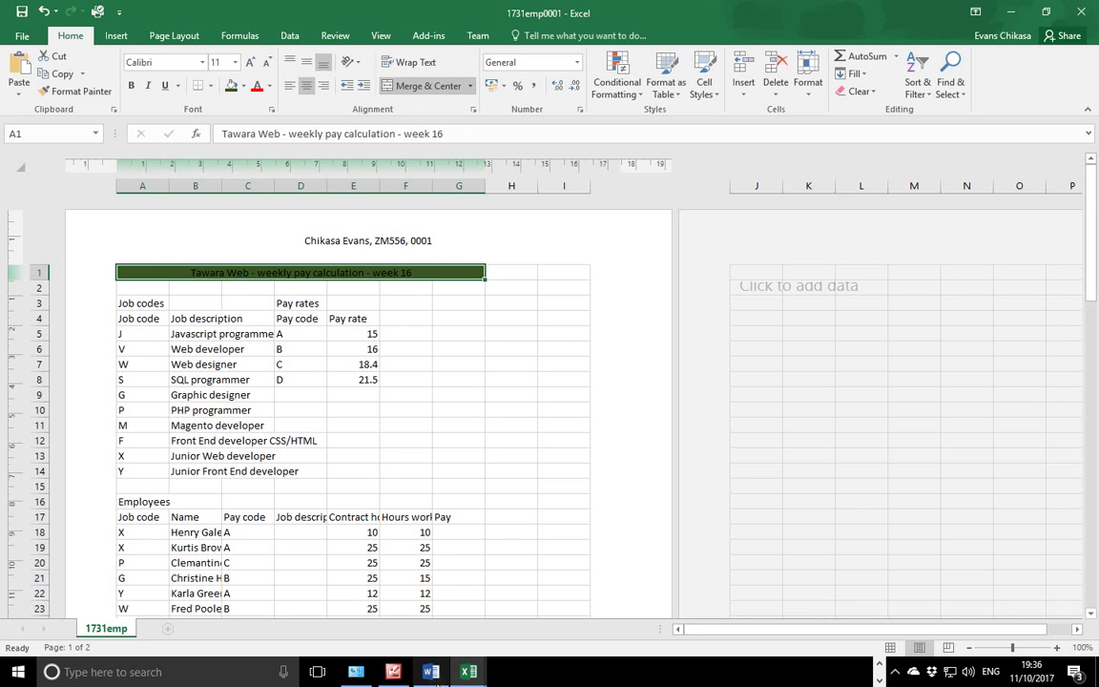
click(878, 665)
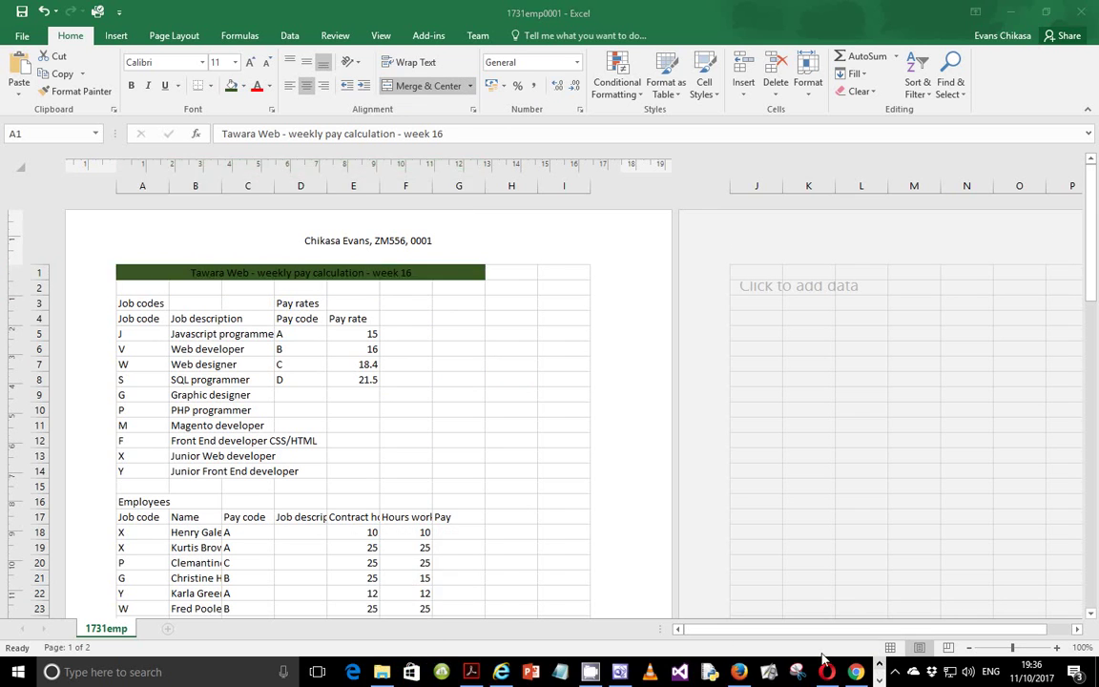
click(235, 66)
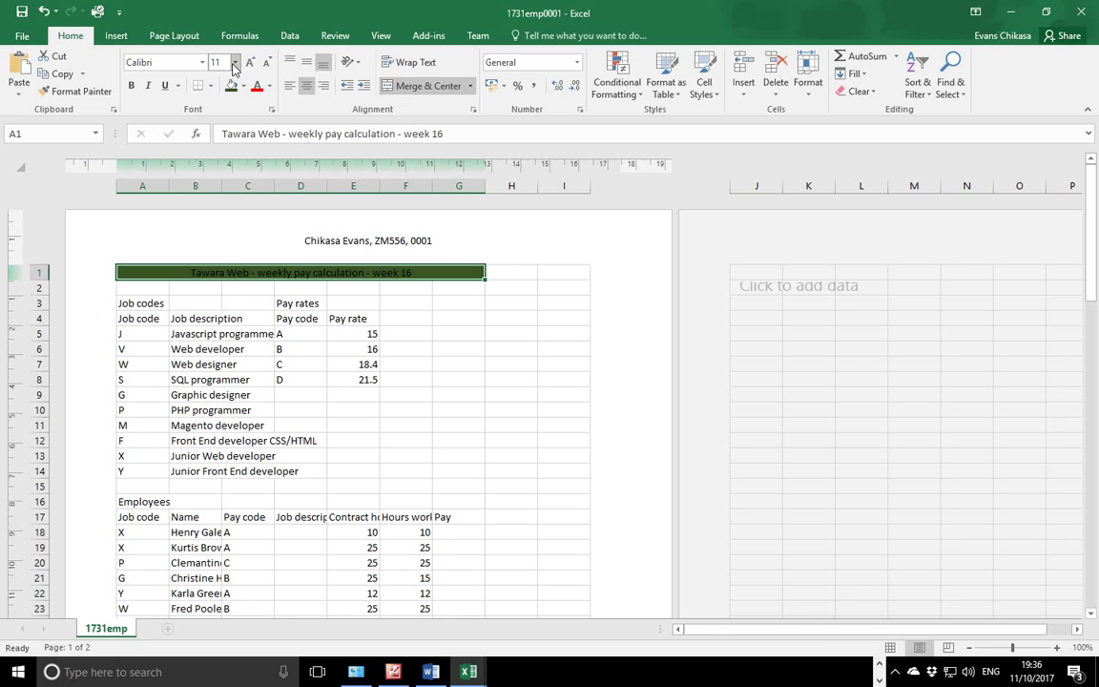
click(235, 65)
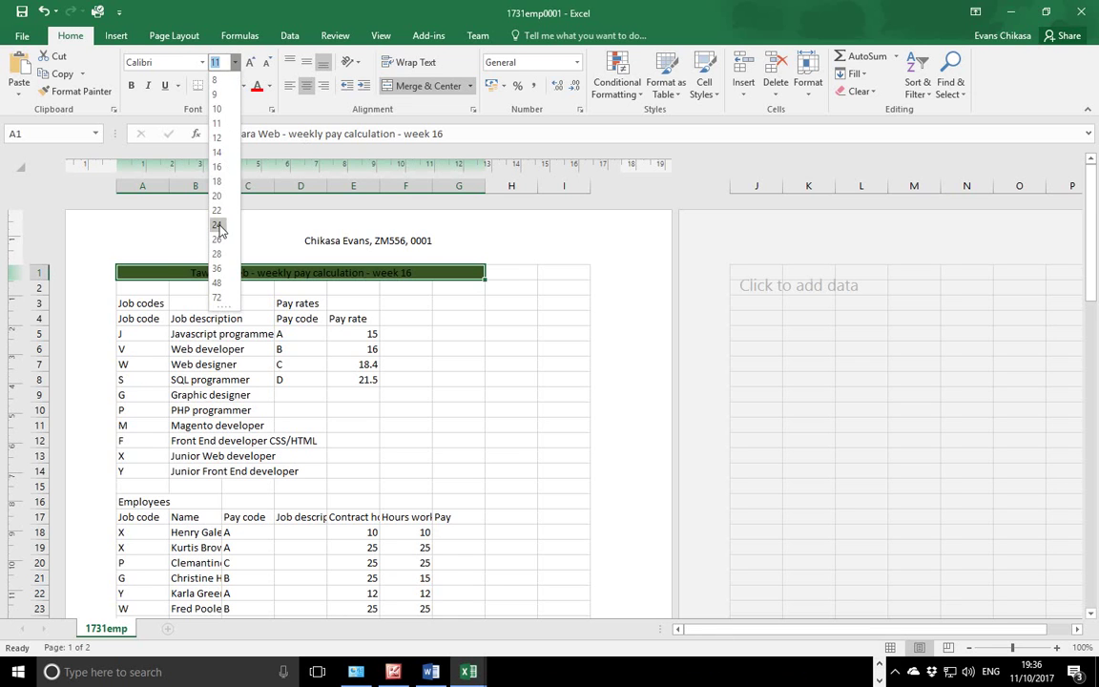
click(203, 211)
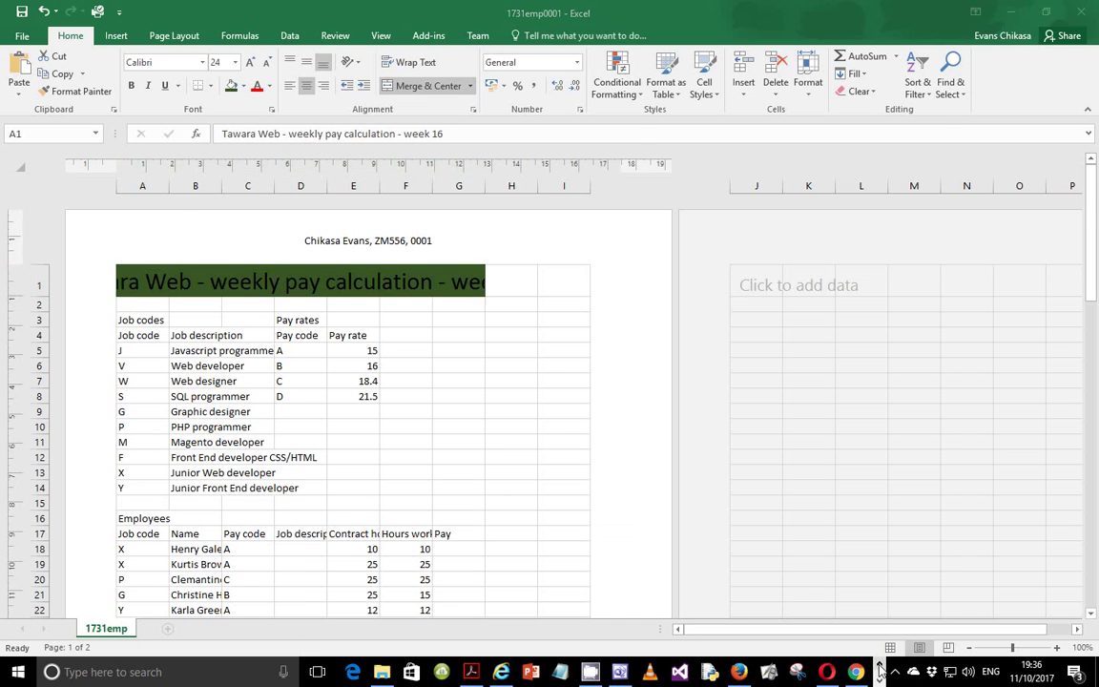
click(474, 673)
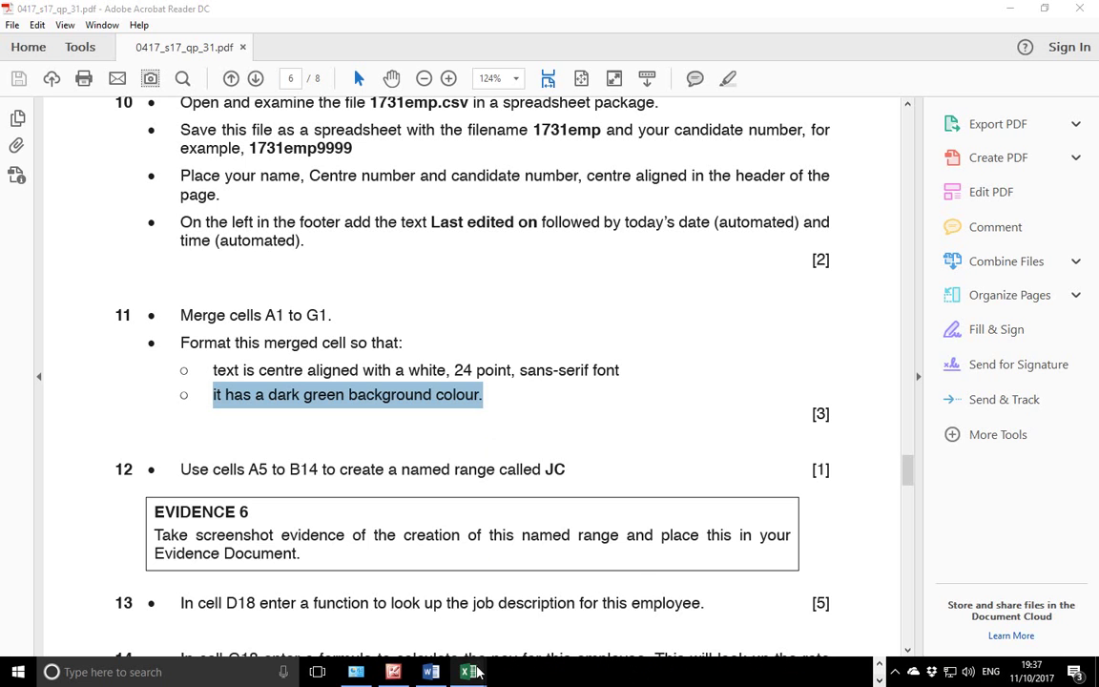
Set the font colour of the merged A1 title to white.
mouse_move(470, 672)
click(549, 611)
drag(511, 518, 577, 503)
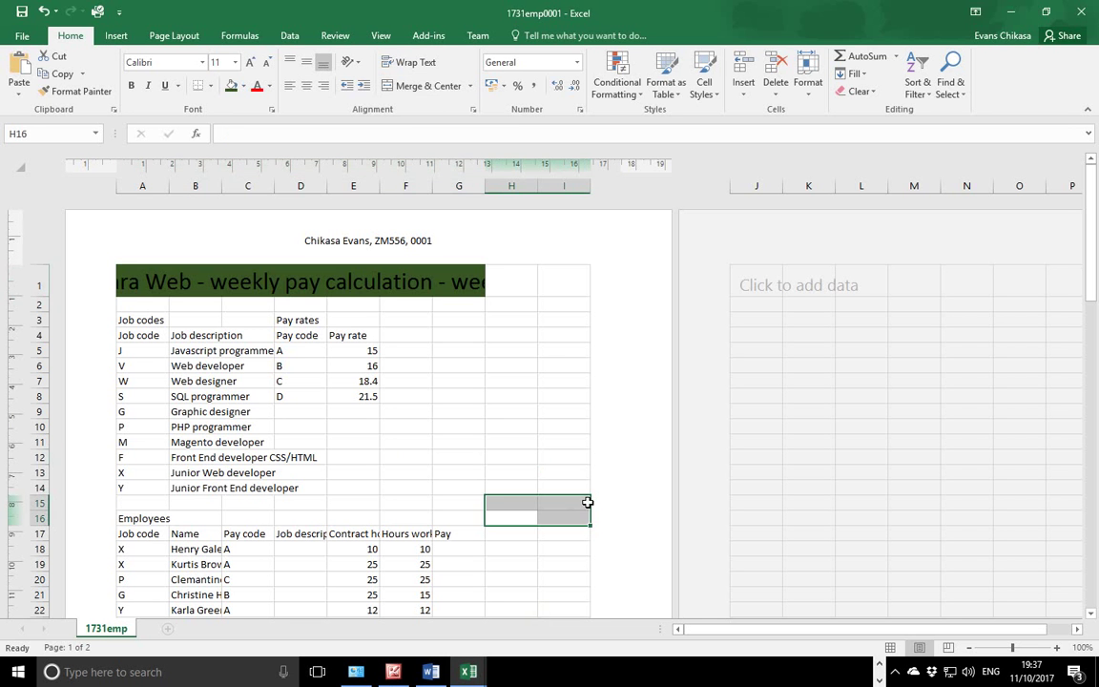
click(415, 291)
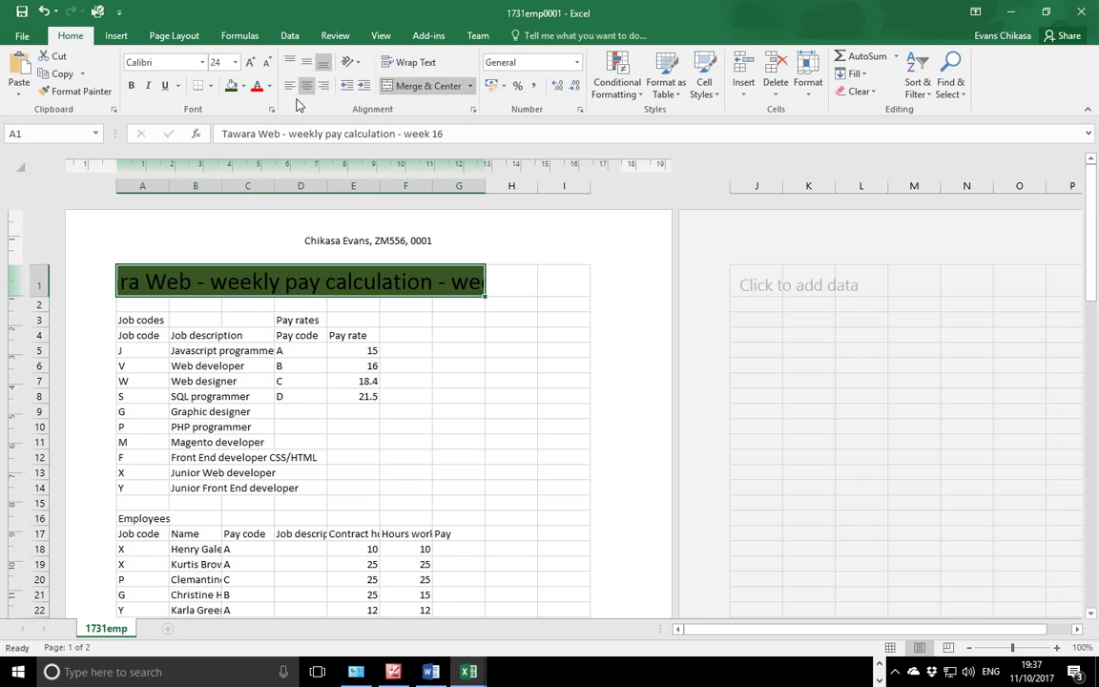
click(270, 87)
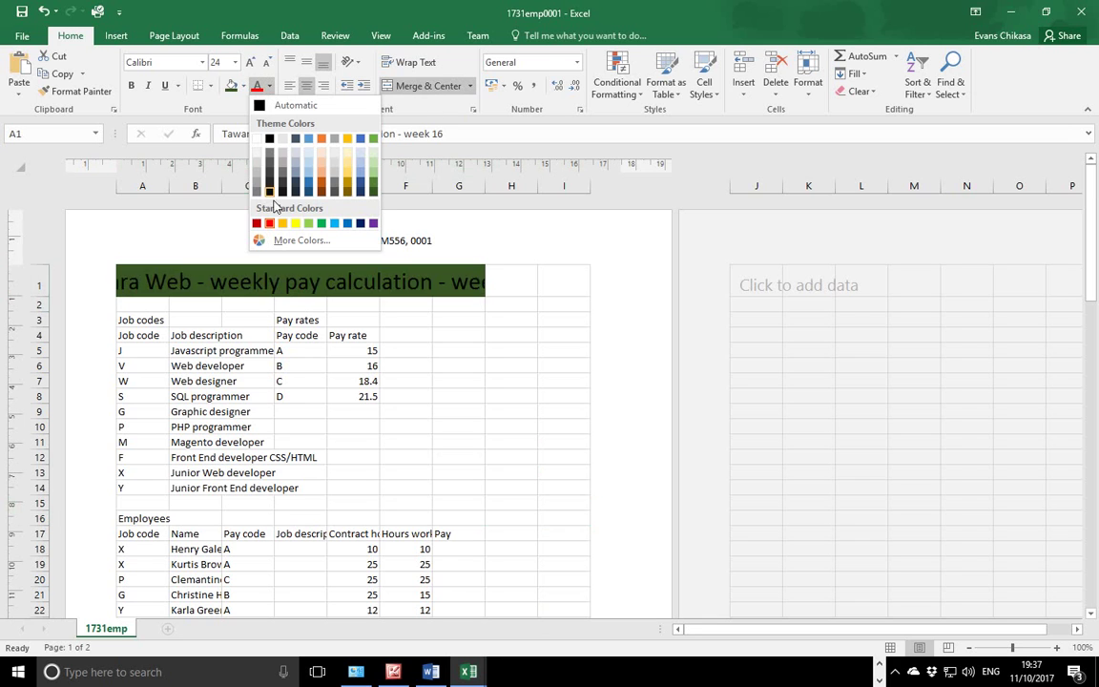
click(256, 142)
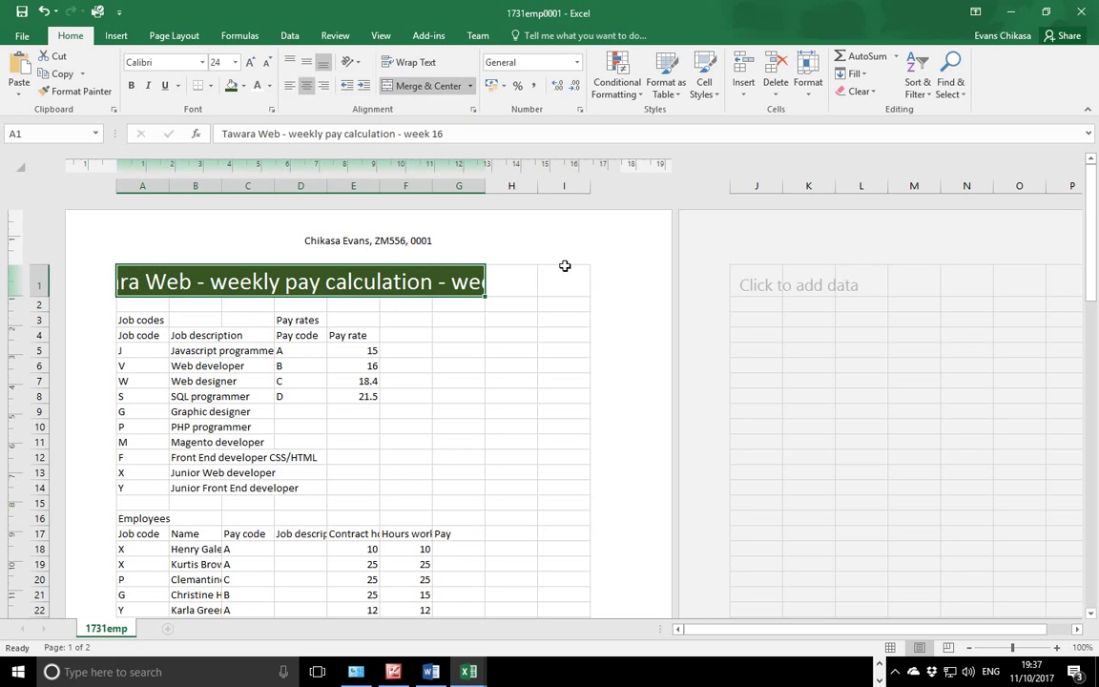
Scroll the exam paper to question 12, which names cells A5 to B14 JC.
click(879, 664)
click(469, 671)
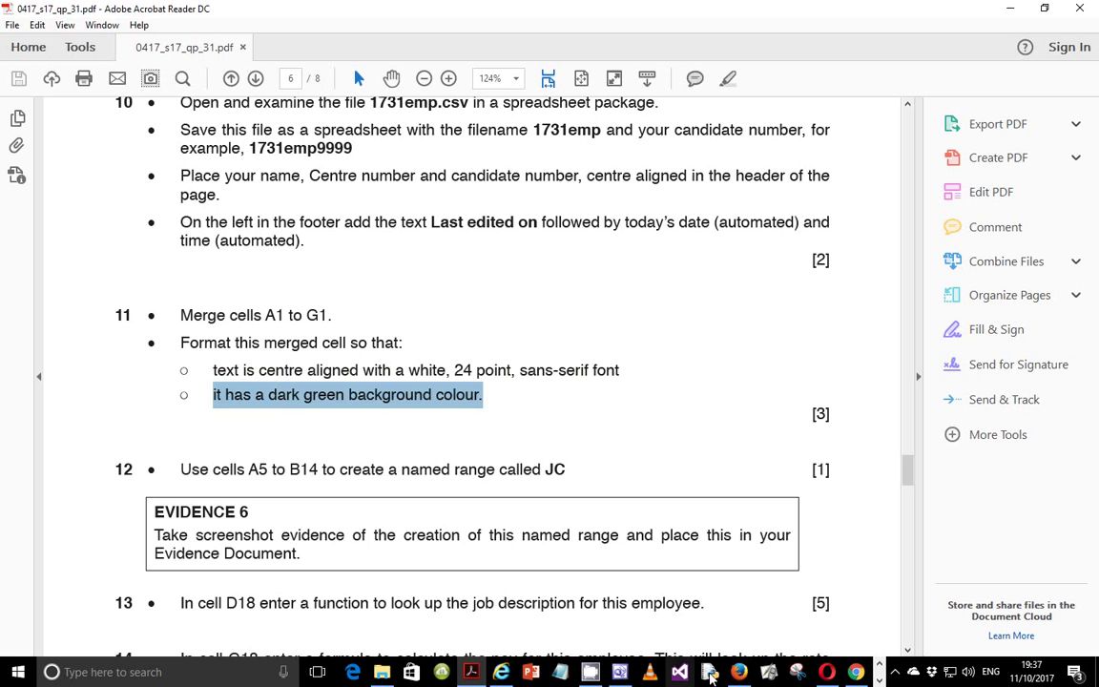
click(880, 681)
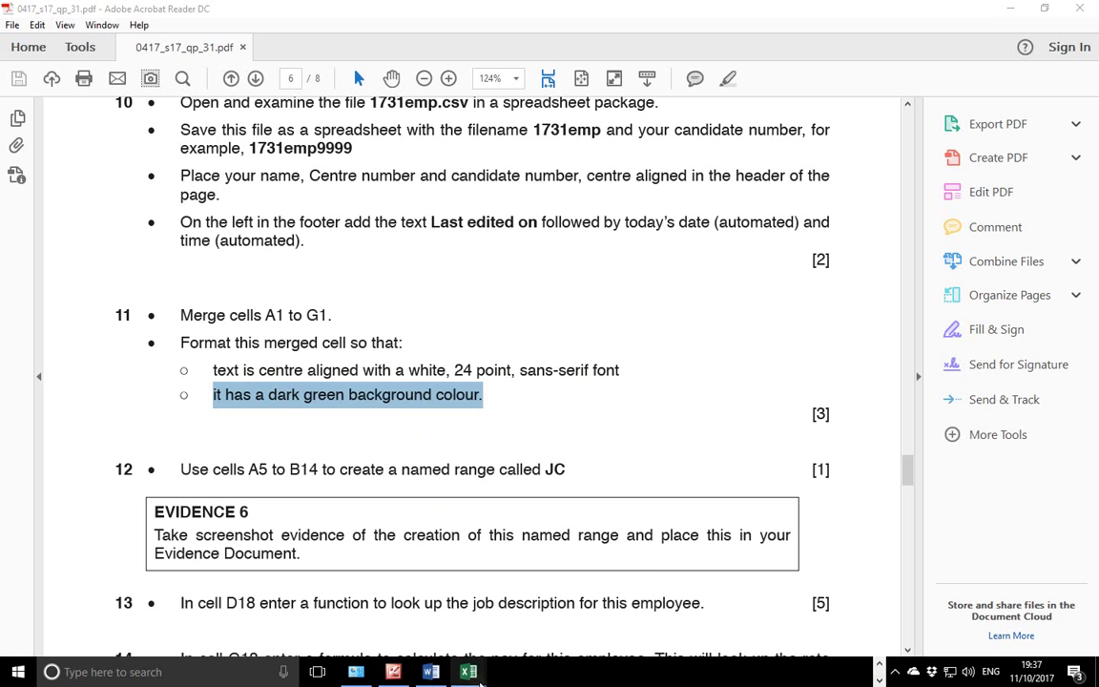
mouse_move(468, 671)
click(563, 635)
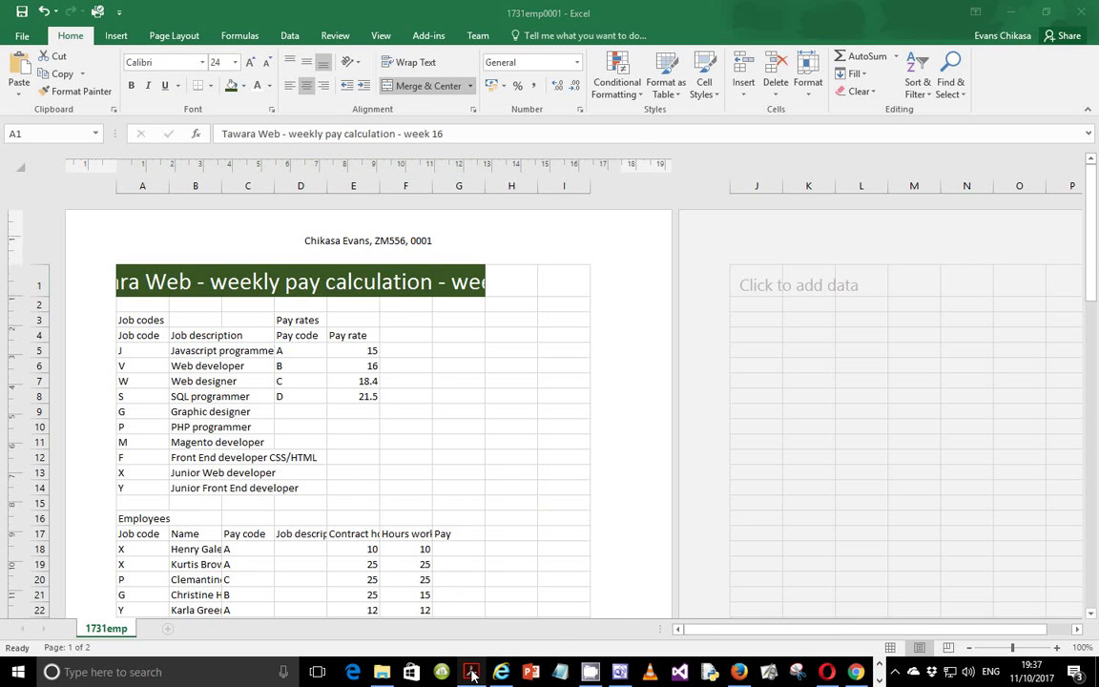
key(alt+Tab)
scroll(368, 442, down, 3)
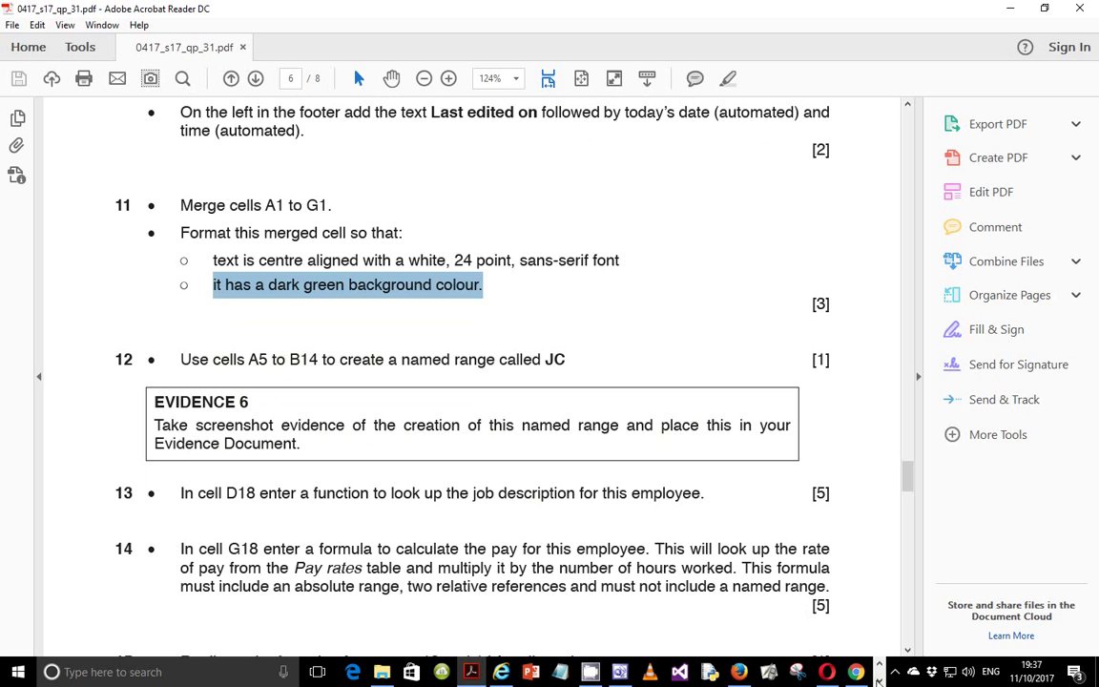
click(878, 679)
Select A5:B14 and enter the name JC in the New Name dialog.
mouse_move(480, 677)
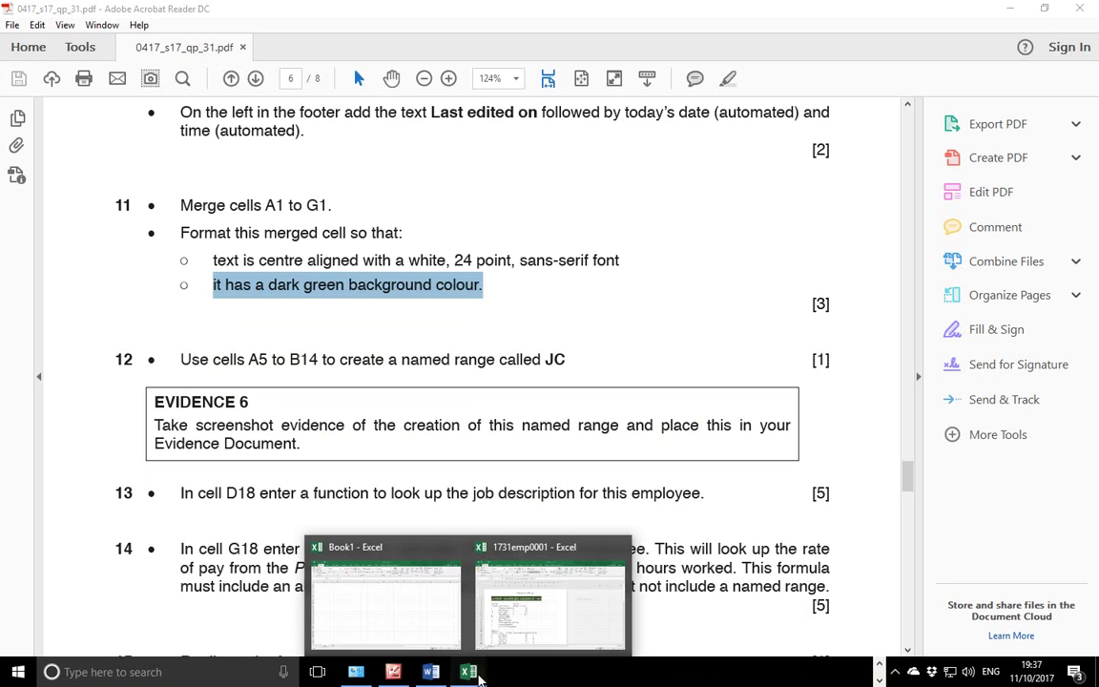
click(492, 542)
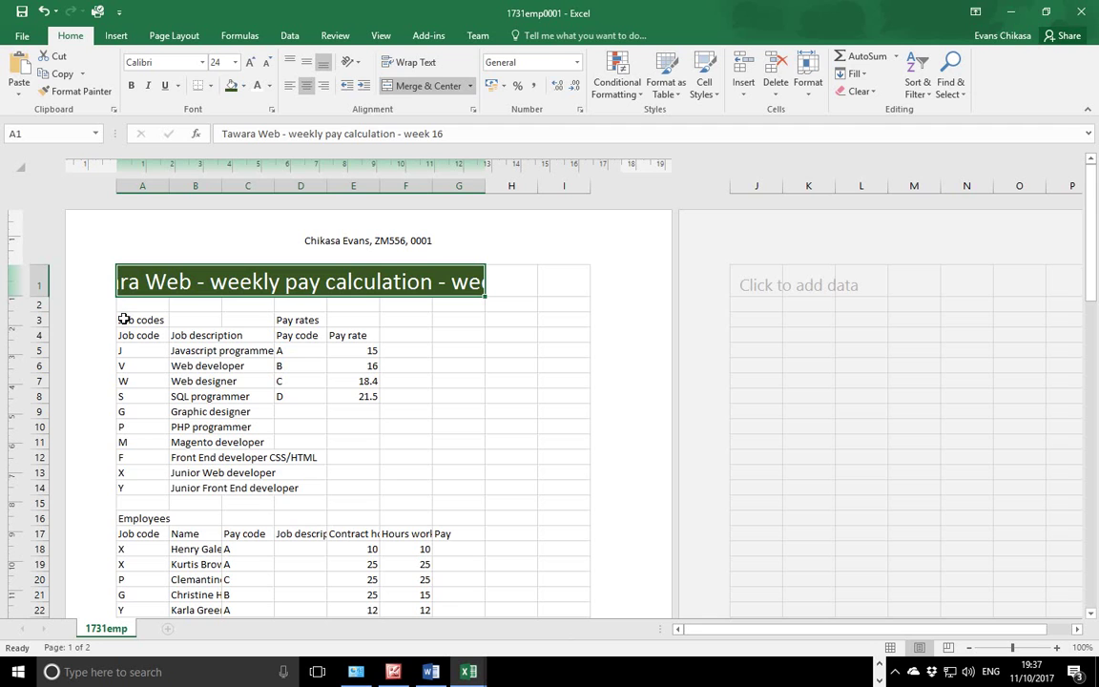
click(128, 351)
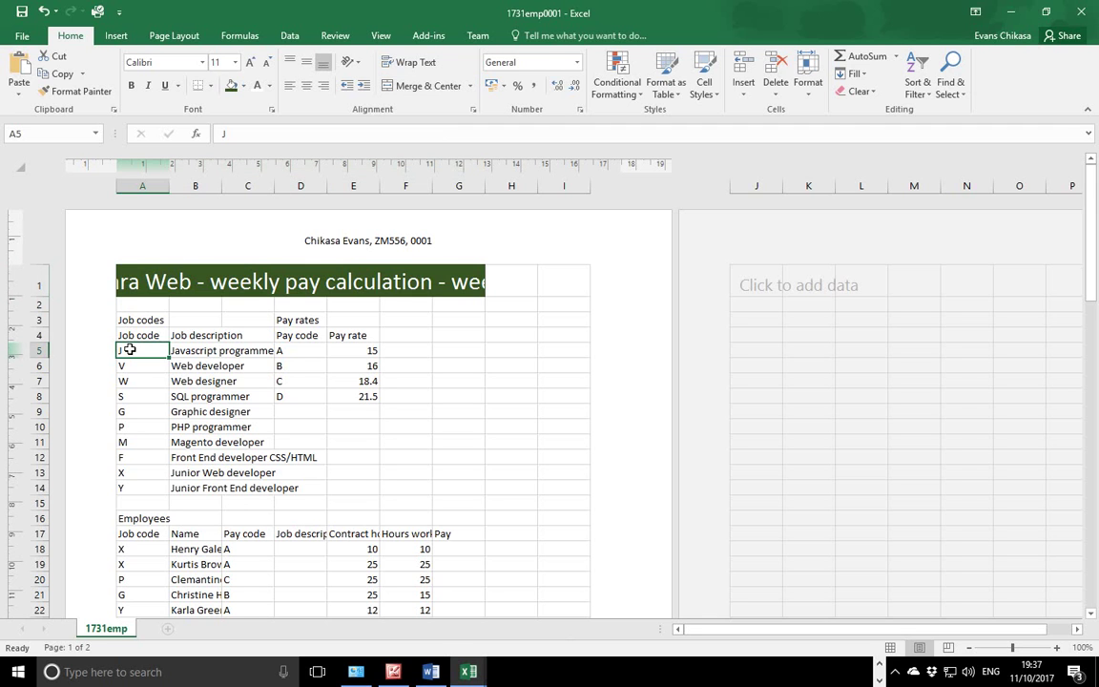
drag(128, 350, 206, 487)
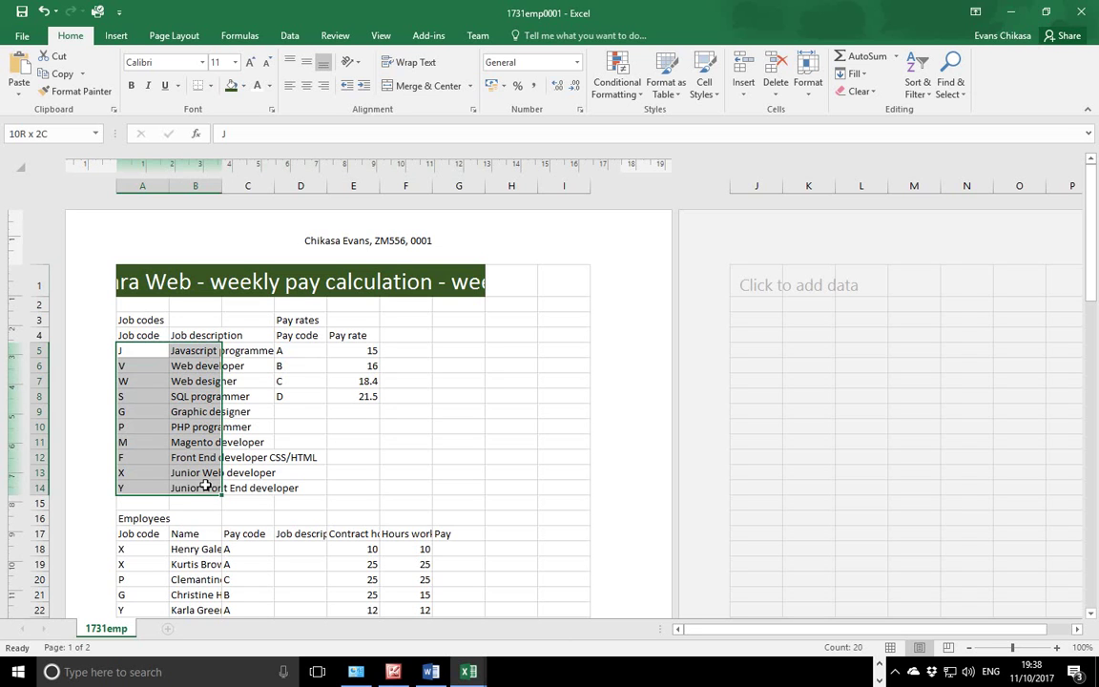
drag(205, 487, 205, 488)
right_click(201, 422)
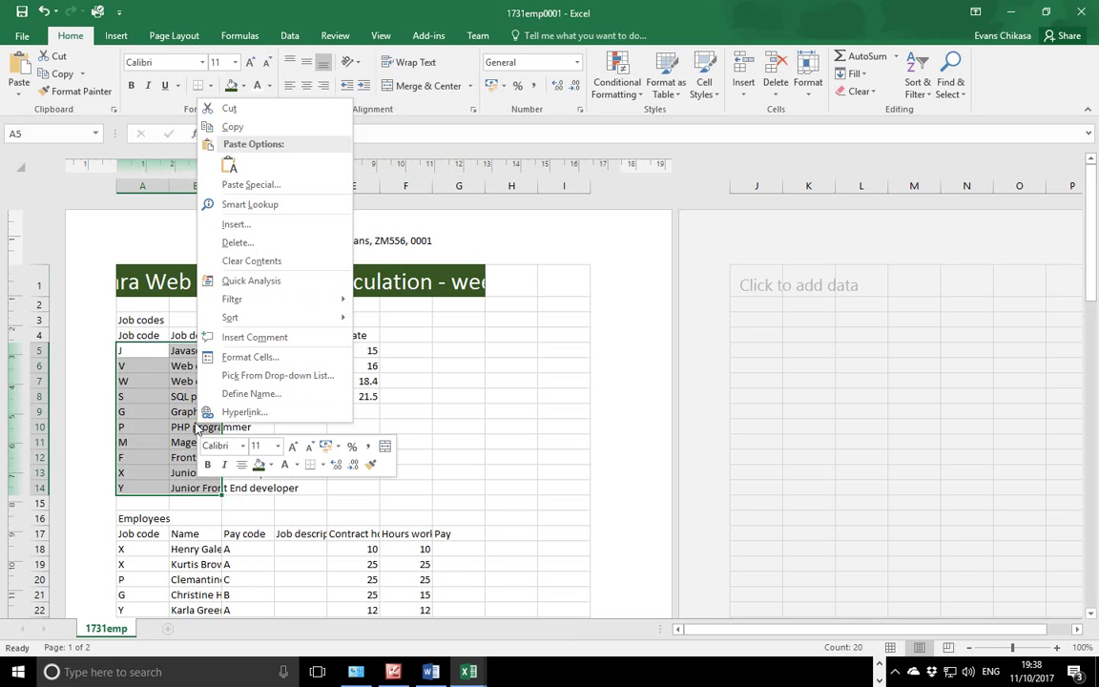
click(240, 394)
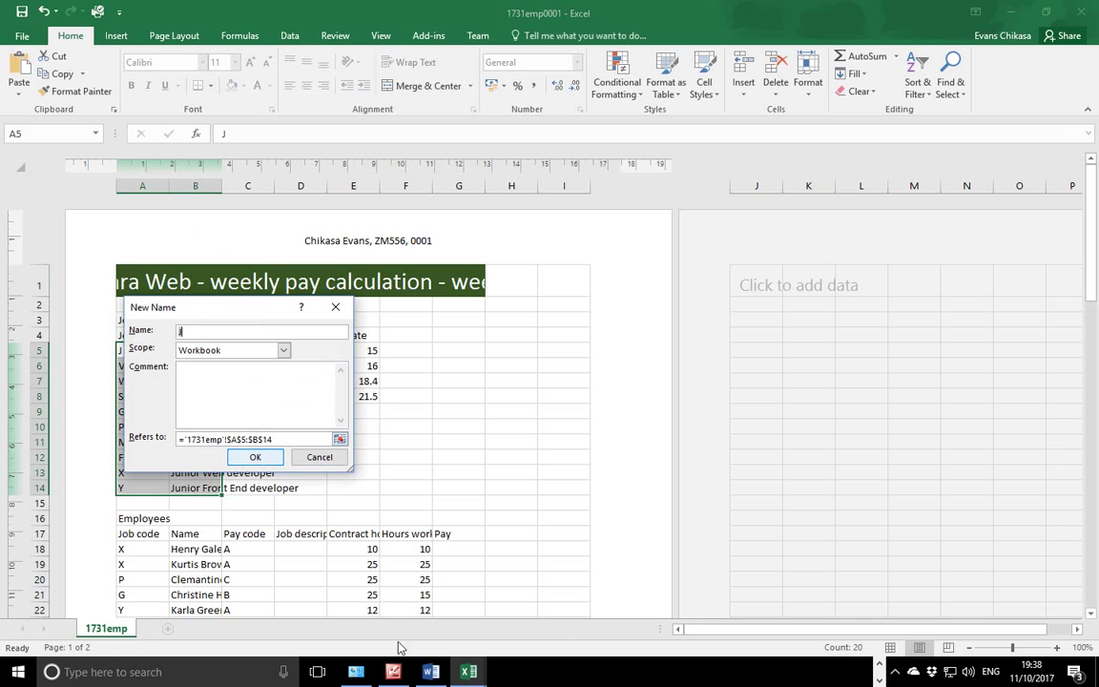
click(879, 664)
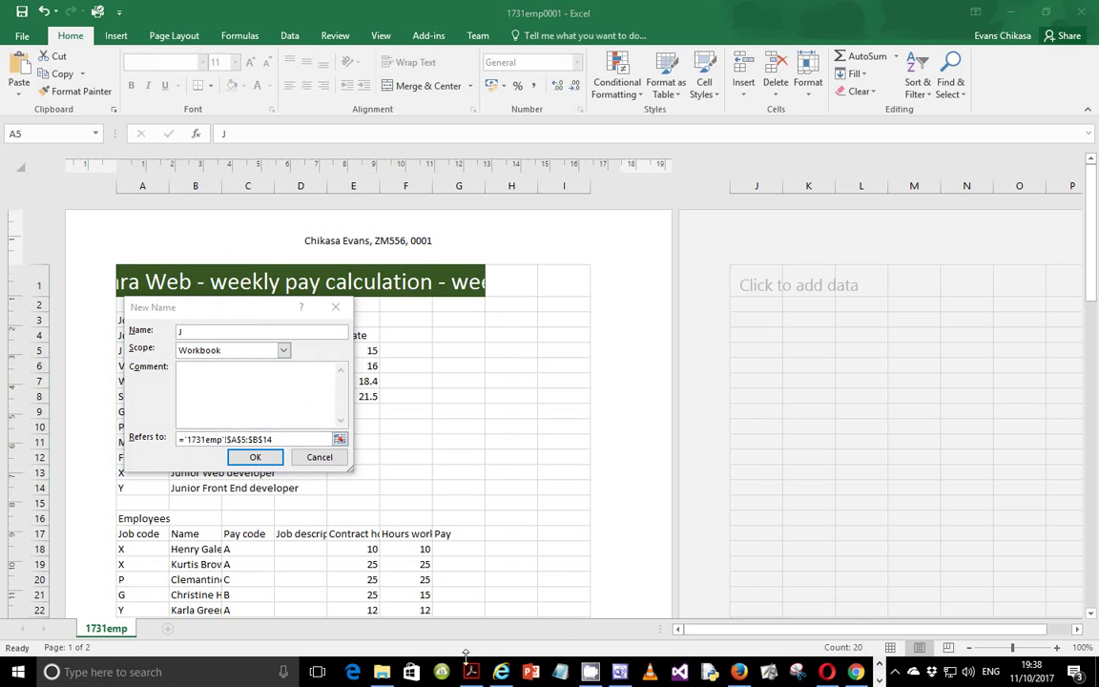
mouse_move(472, 670)
click(494, 607)
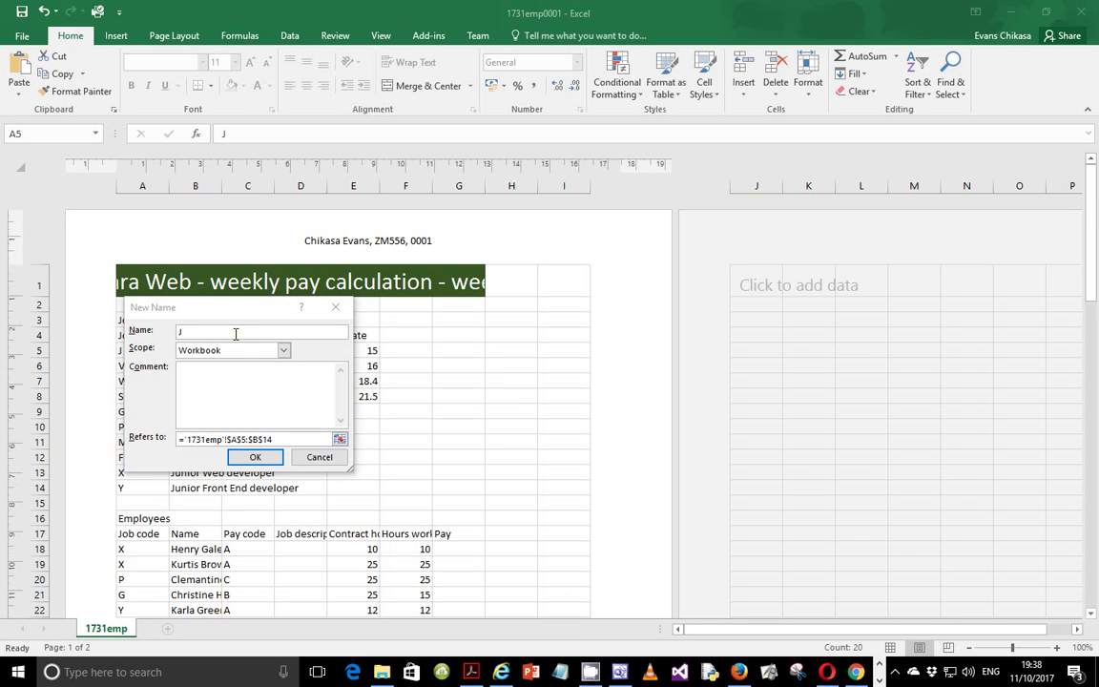
click(236, 333)
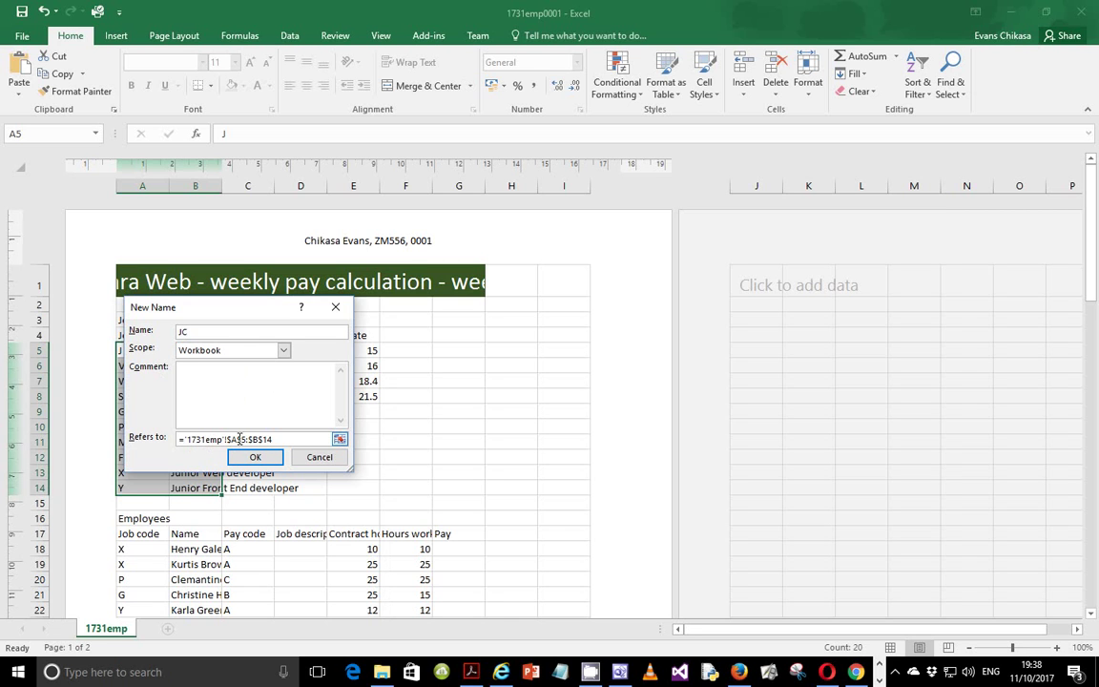
Copy a Lightshot screenshot of the New Name dialog and confirm the JC name.
drag(278, 439, 234, 438)
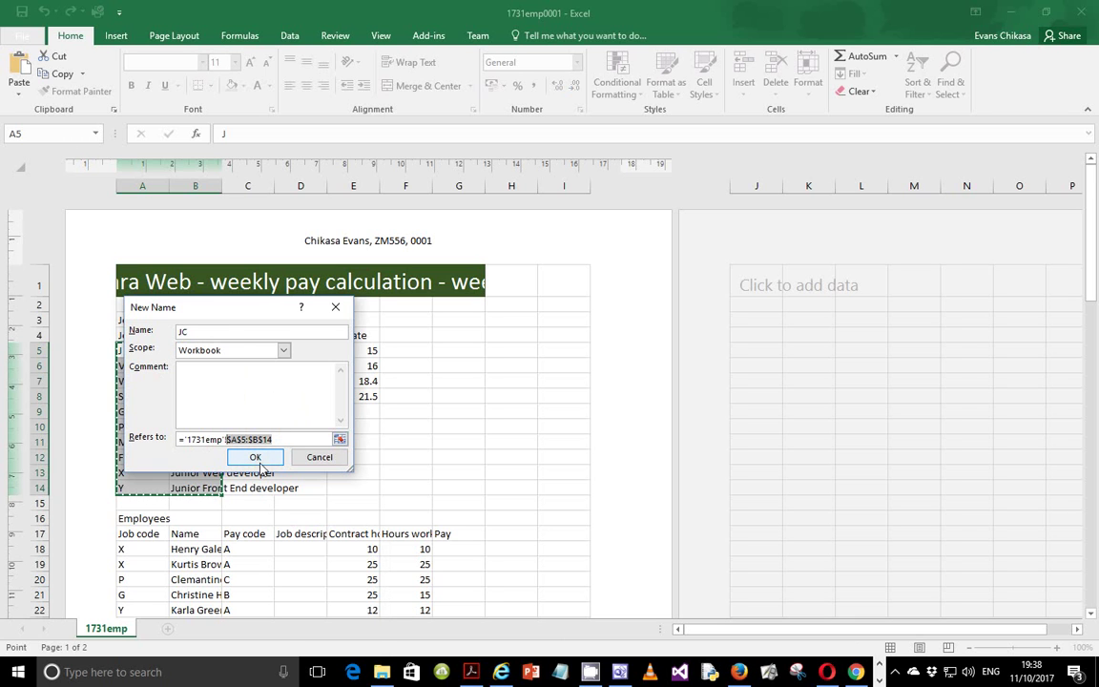
drag(220, 312, 322, 338)
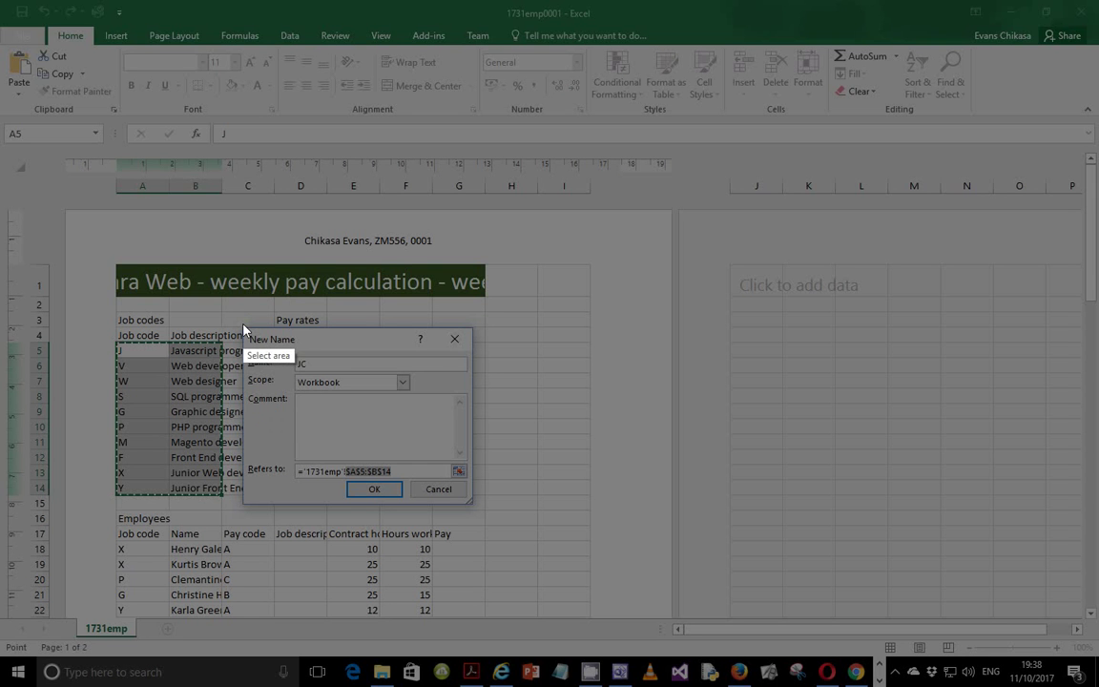
drag(243, 330, 476, 507)
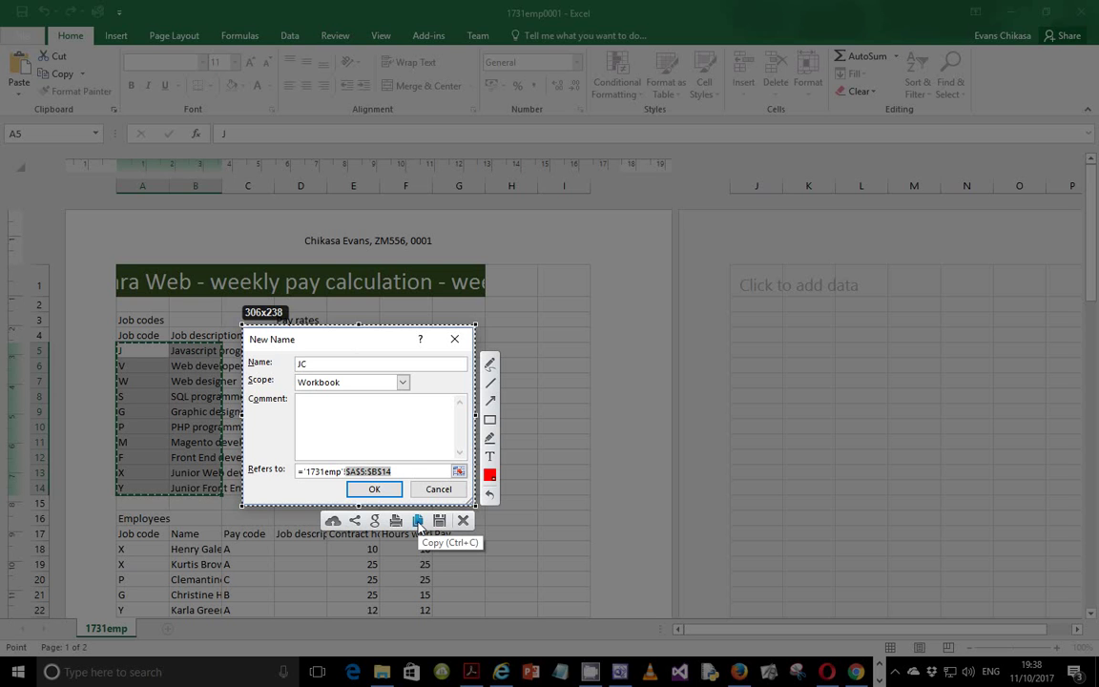
click(418, 523)
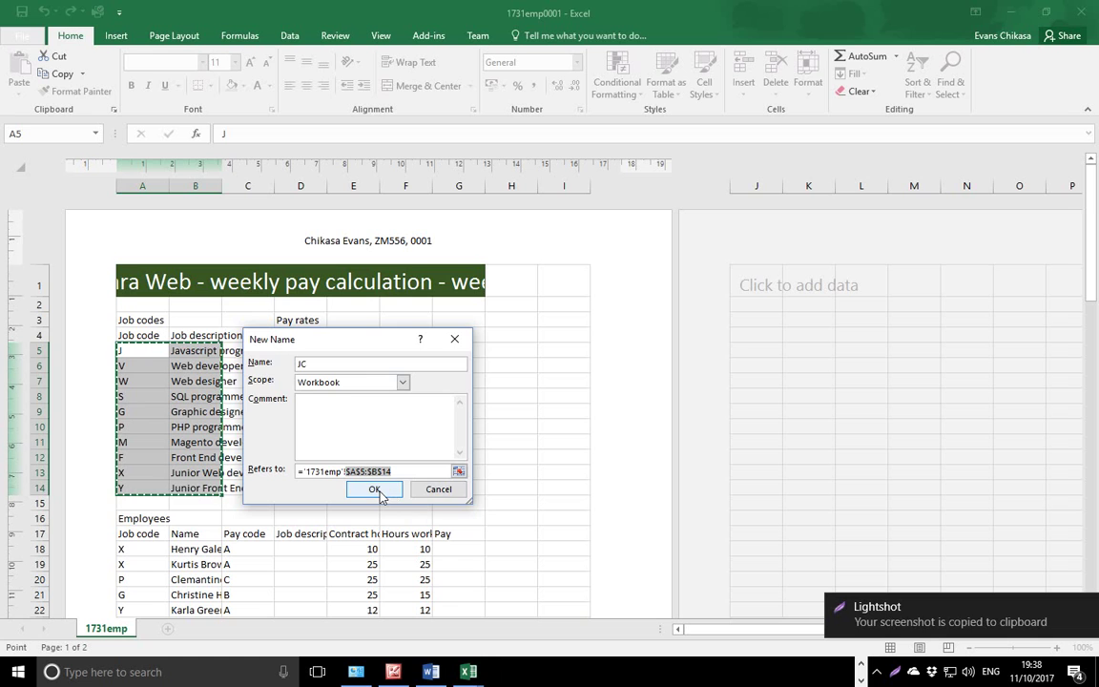
click(389, 494)
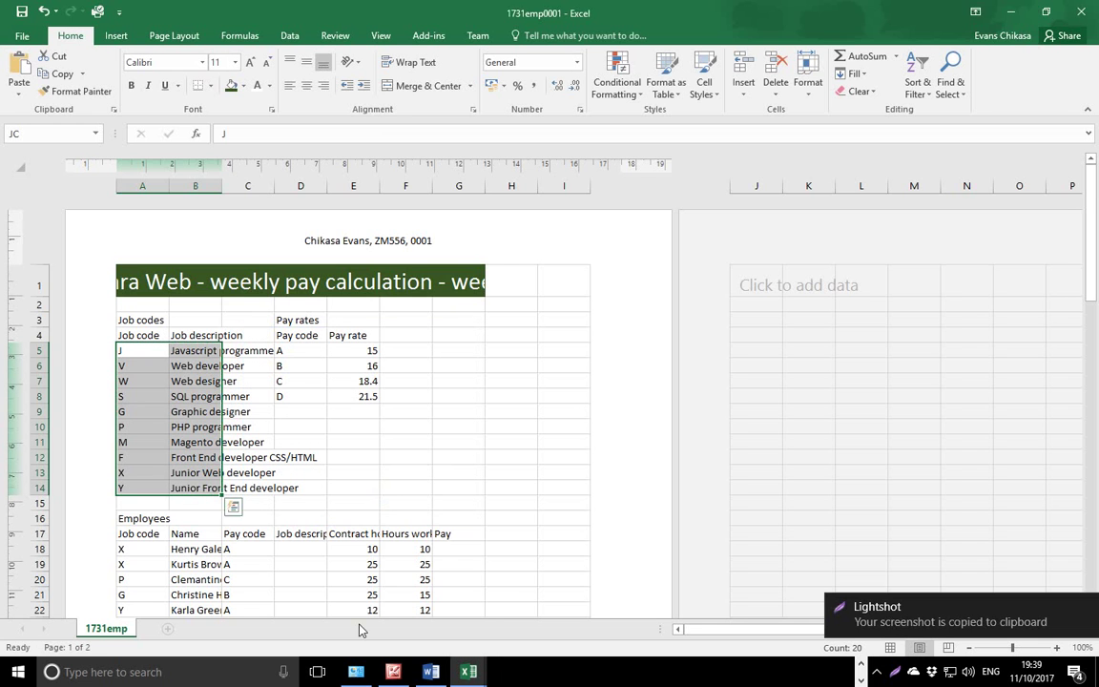
Select the whole sheet and AutoFit every column width to its contents.
click(19, 167)
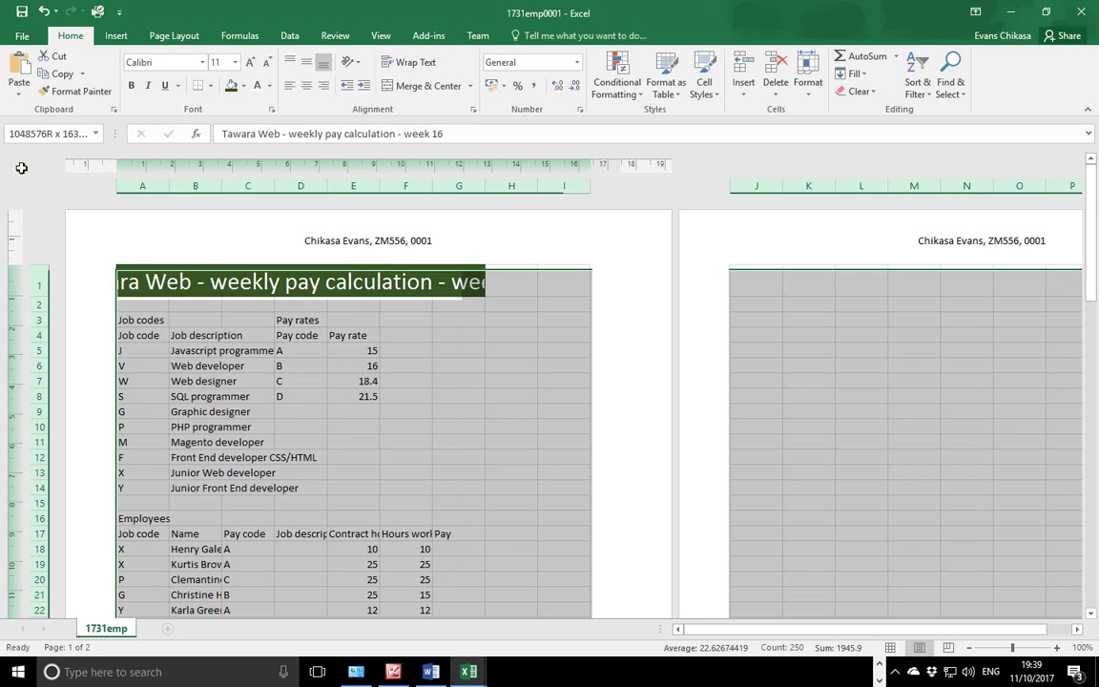
double_click(171, 185)
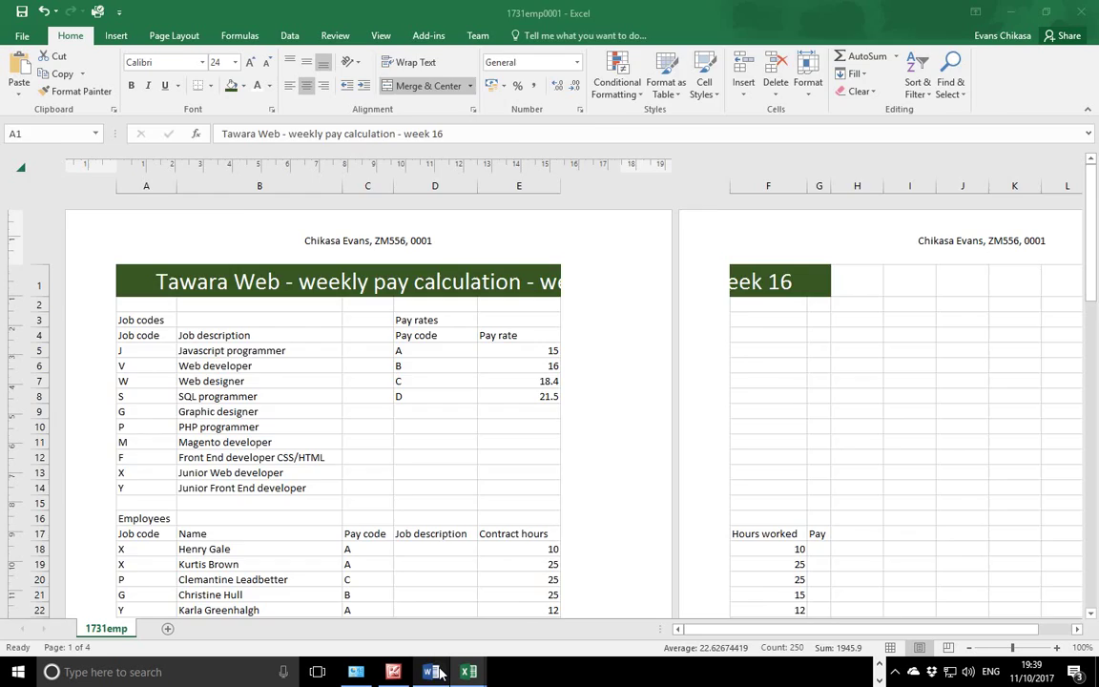
click(430, 671)
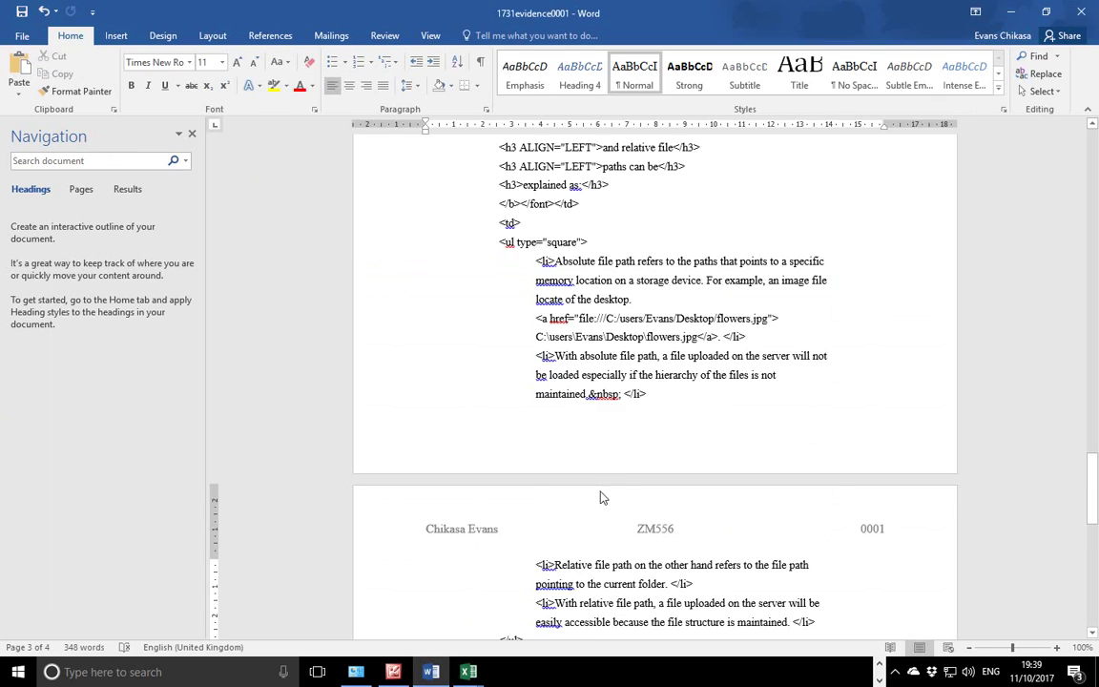
Paste the New Name dialog screenshot below Evidence 6's 'Show your named range here' prompt.
scroll(627, 475, down, 8)
click(518, 513)
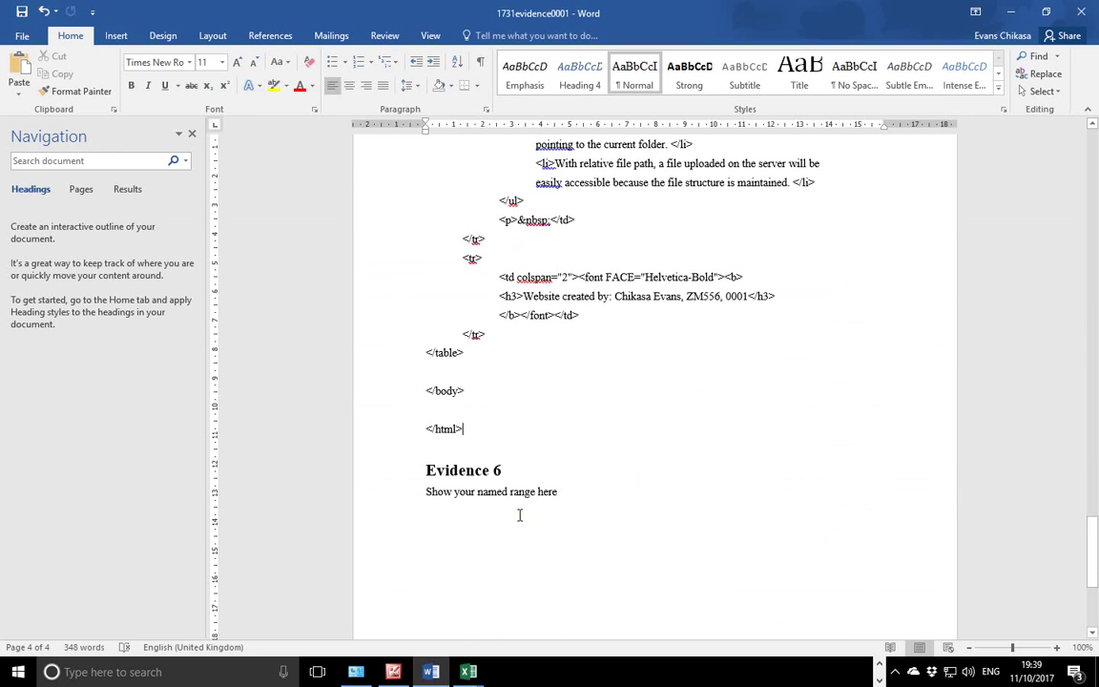
key(ctrl+v)
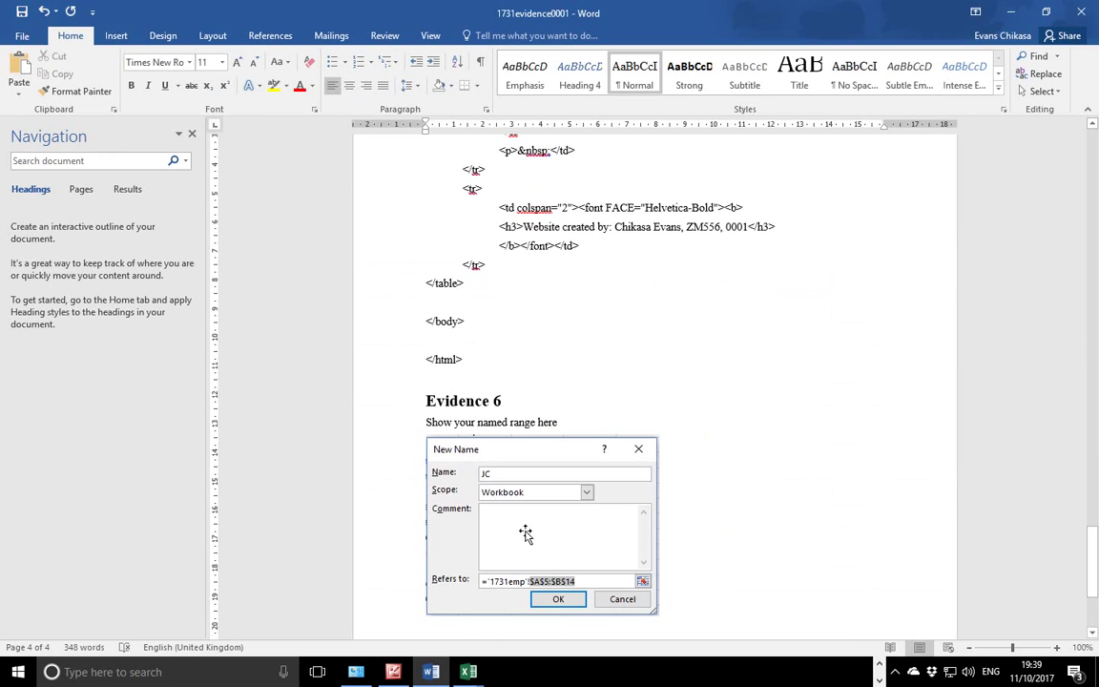
click(880, 665)
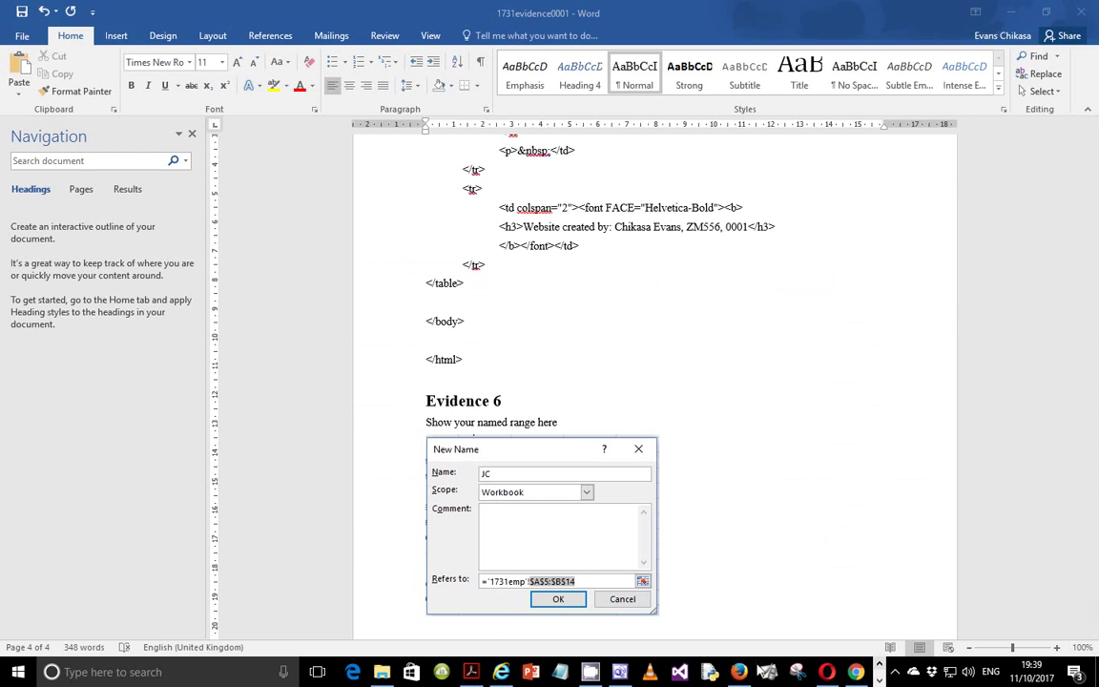
click(470, 672)
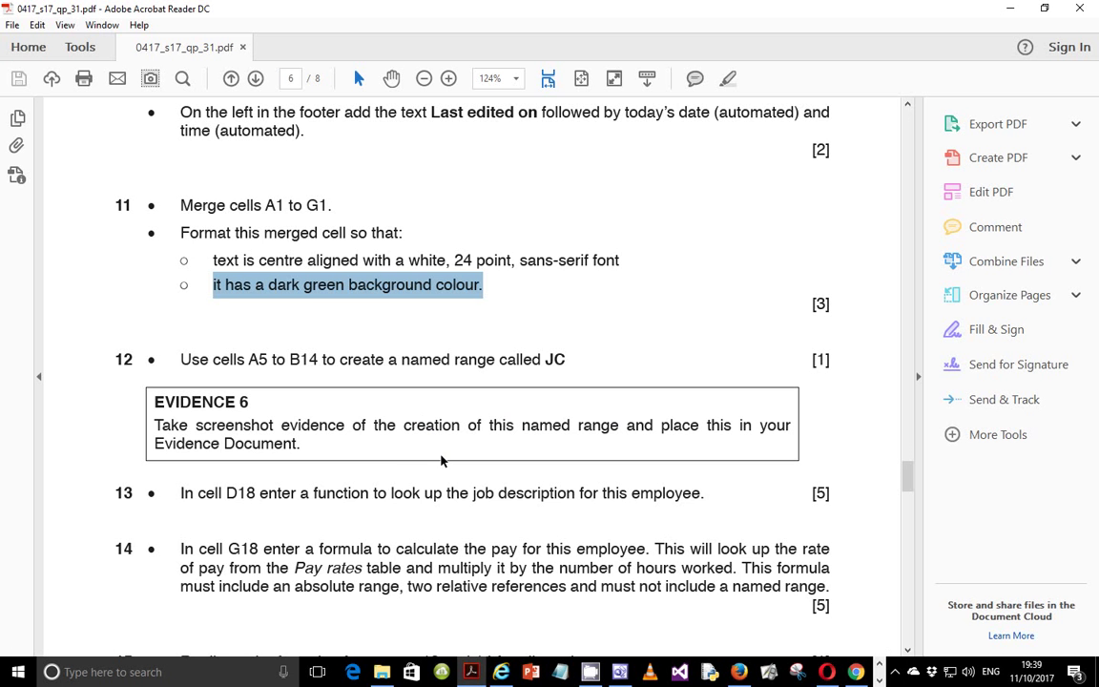
Scroll to question 13 in the exam PDF and mark the phrase 'enter a function'.
scroll(442, 459, down, 1)
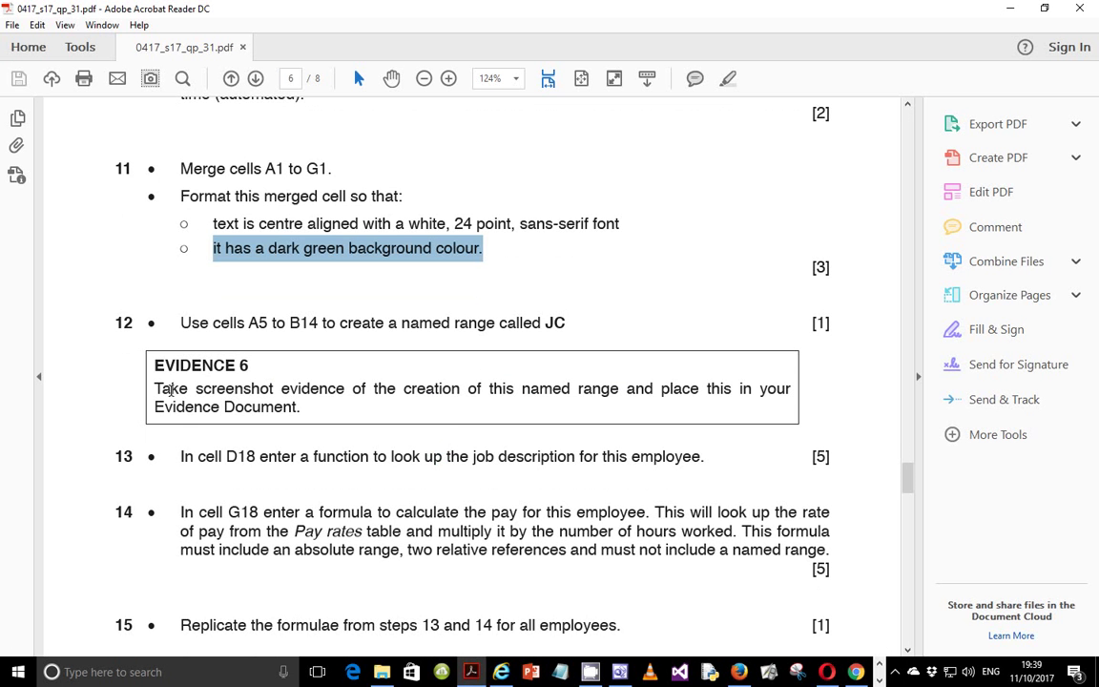
scroll(195, 358, down, 3)
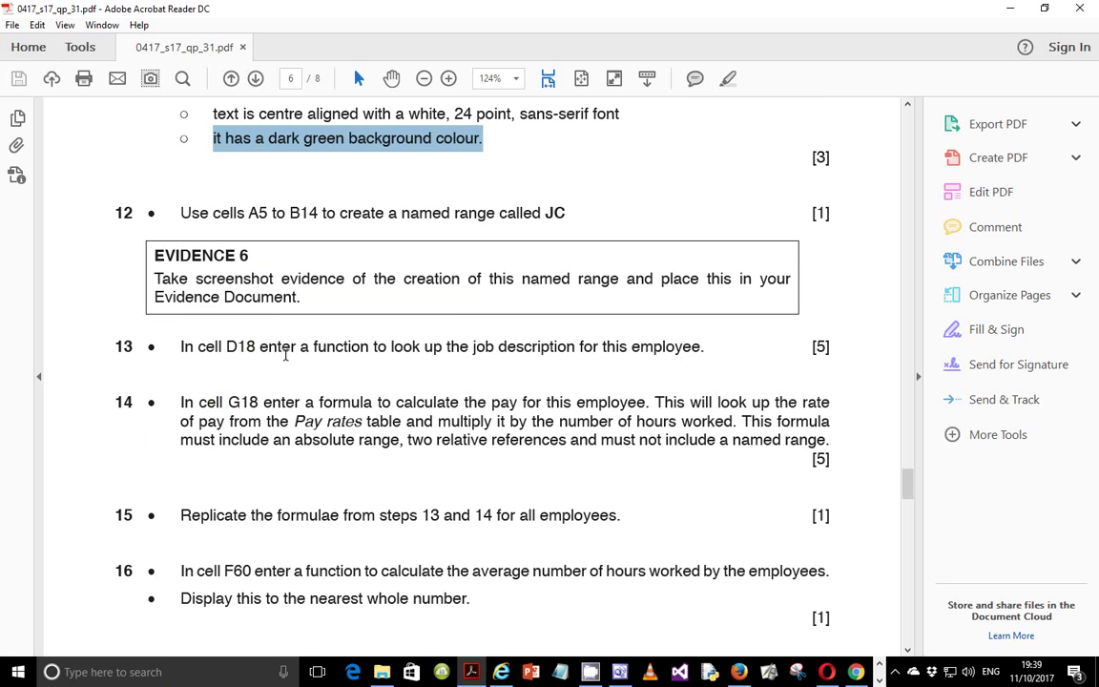
drag(259, 346, 331, 349)
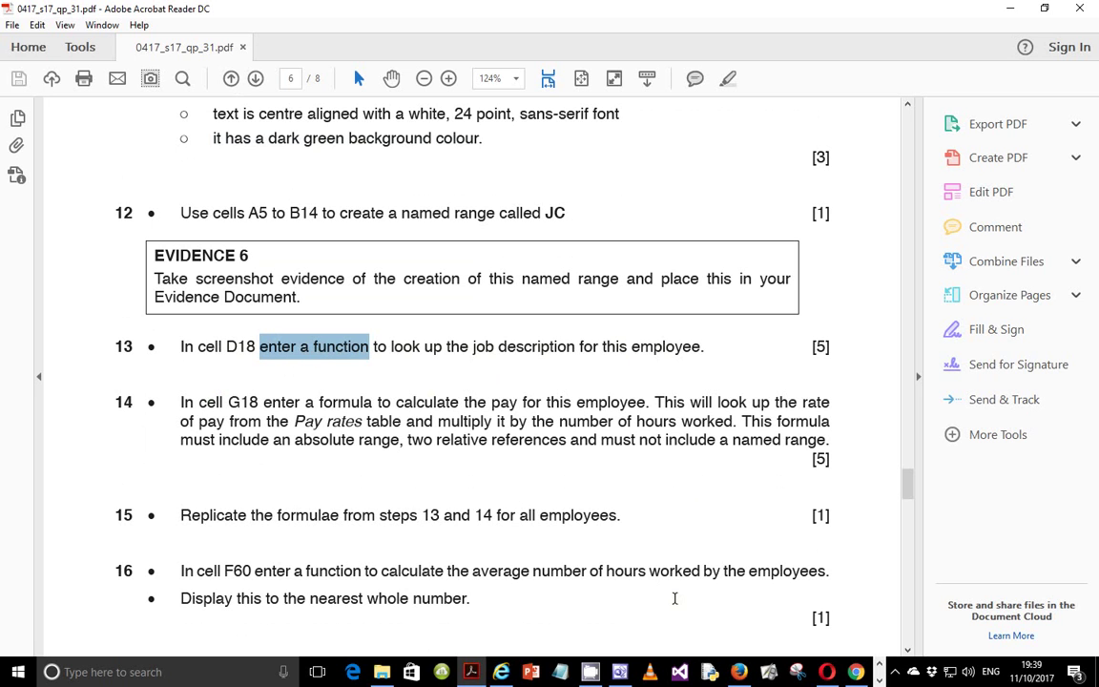
Return to the 1731emp0001 workbook in Excel and select column D.
click(880, 680)
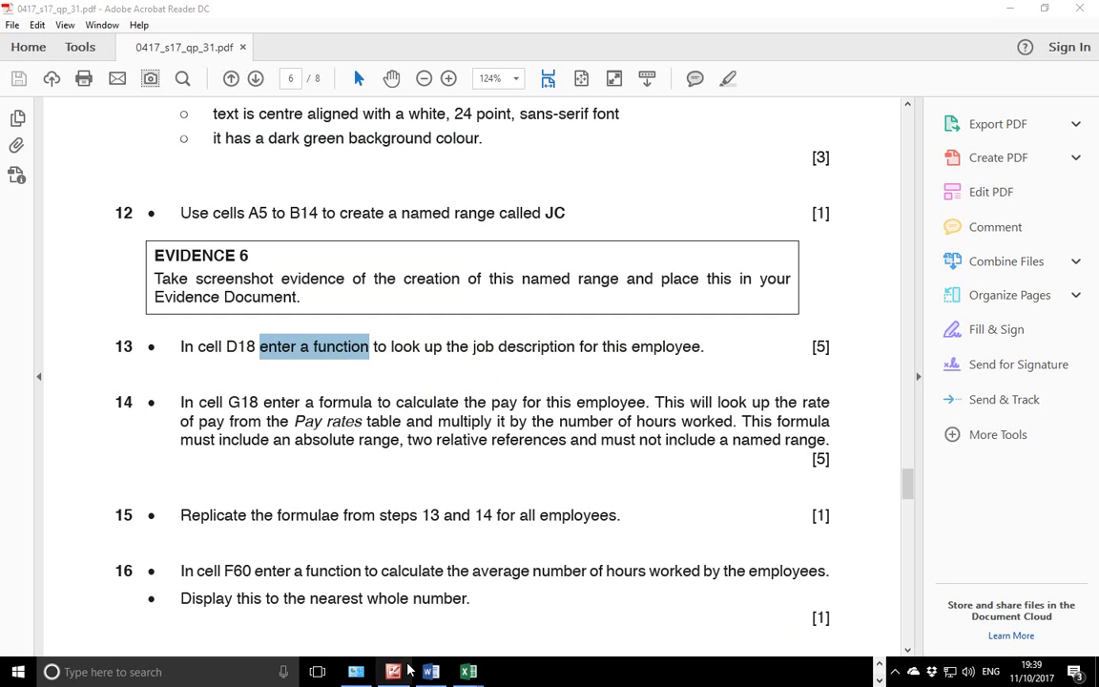
mouse_move(468, 671)
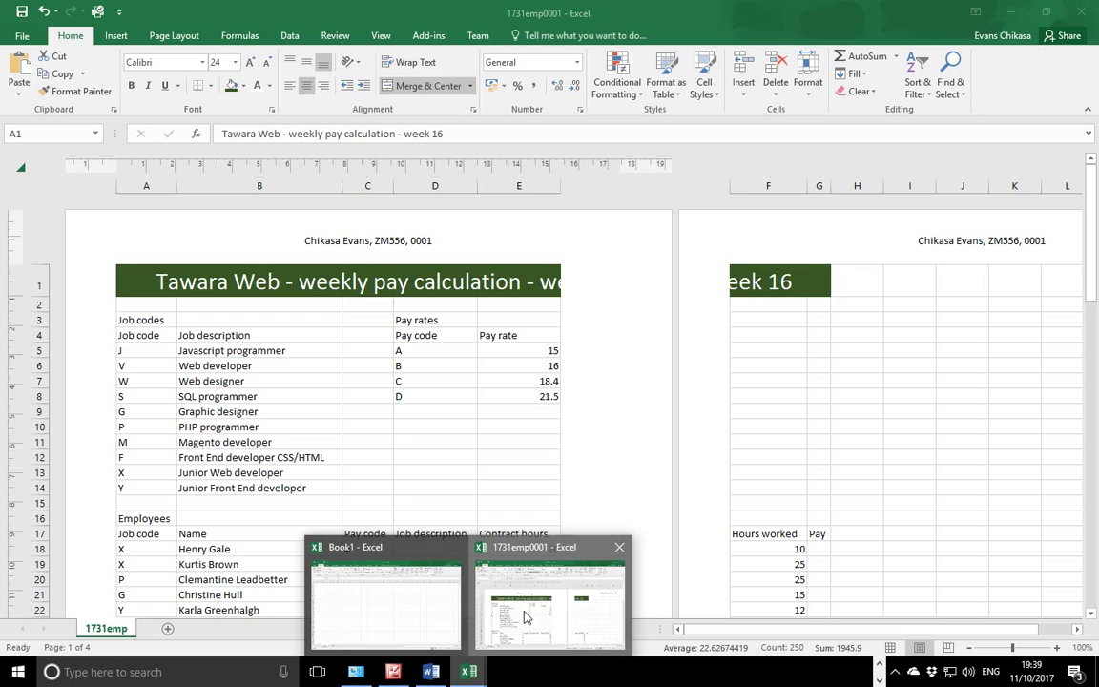
click(525, 614)
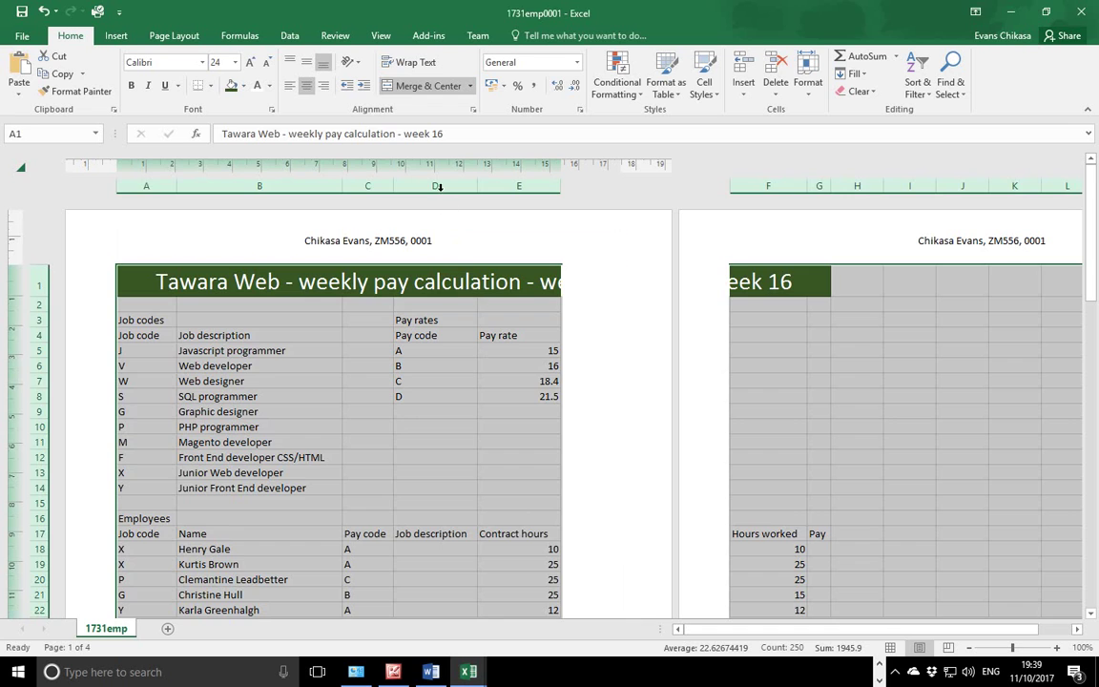
click(437, 185)
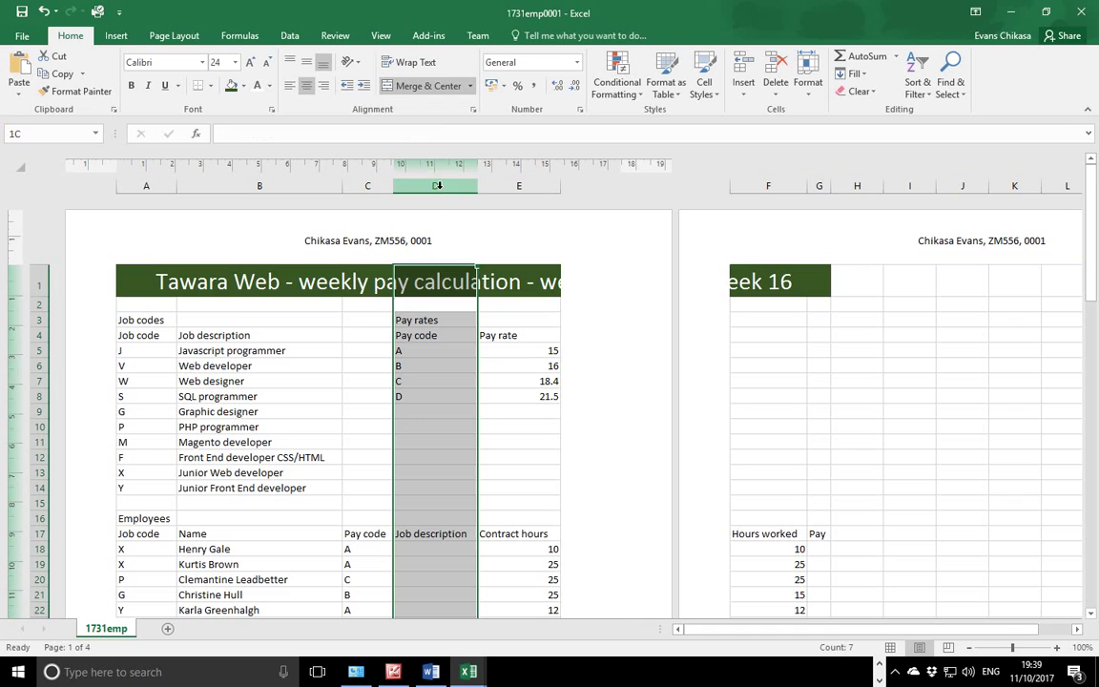
Select D18, scan the empty Job description rows, select job code A18, and return to the PDF.
click(429, 549)
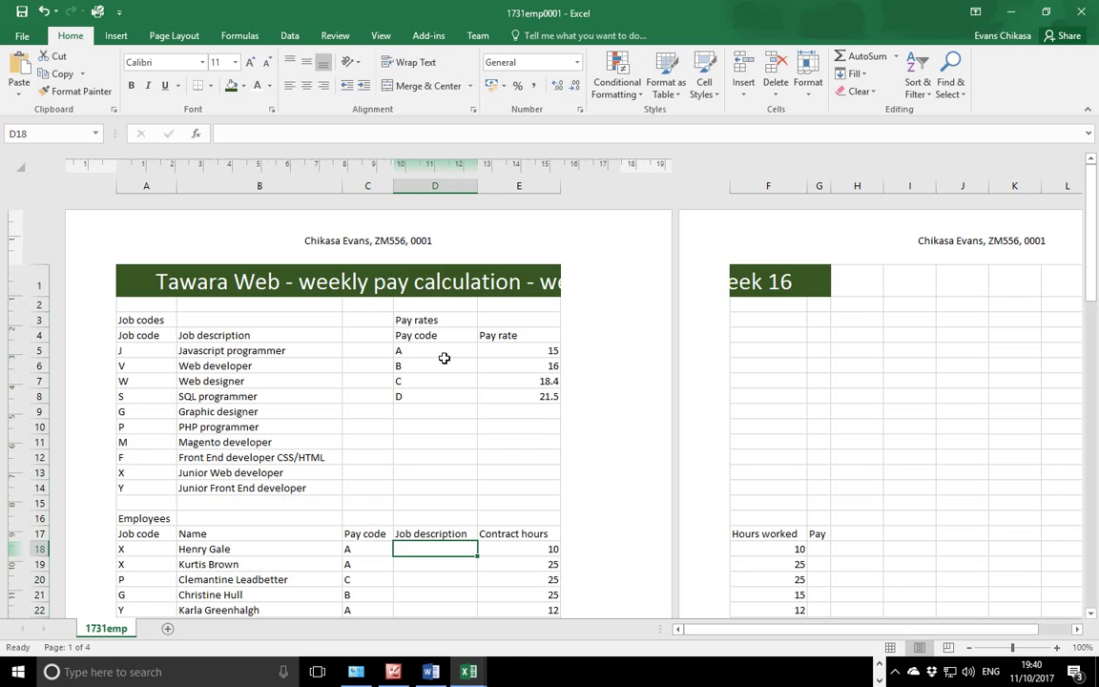
scroll(438, 372, down, 3)
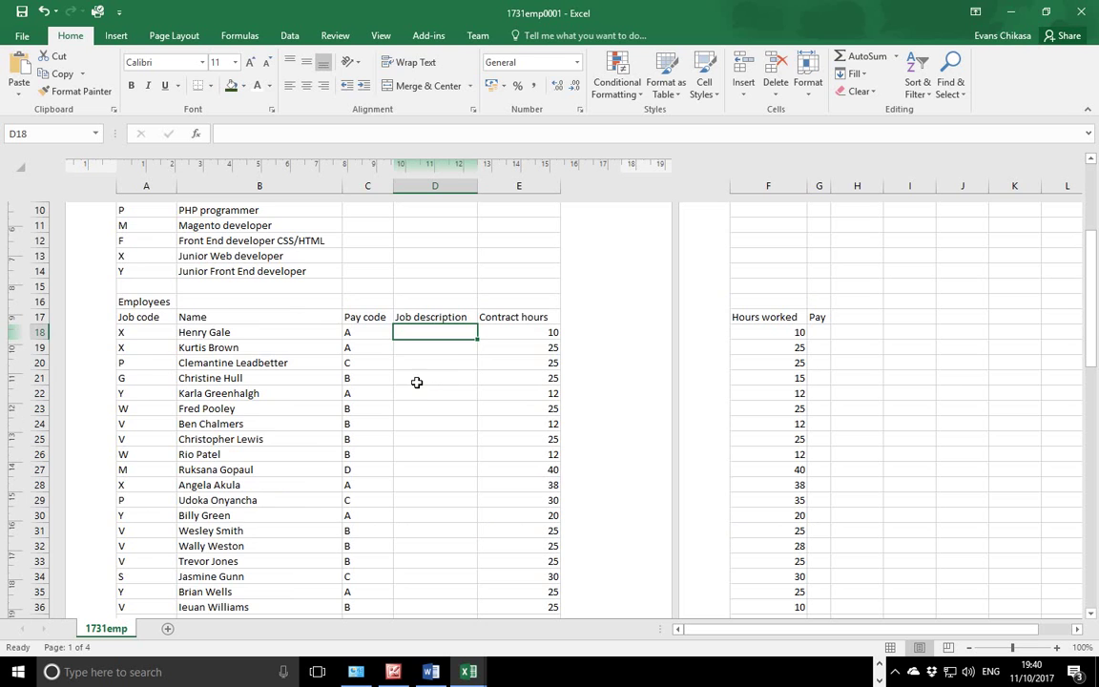
scroll(417, 378, up, 1)
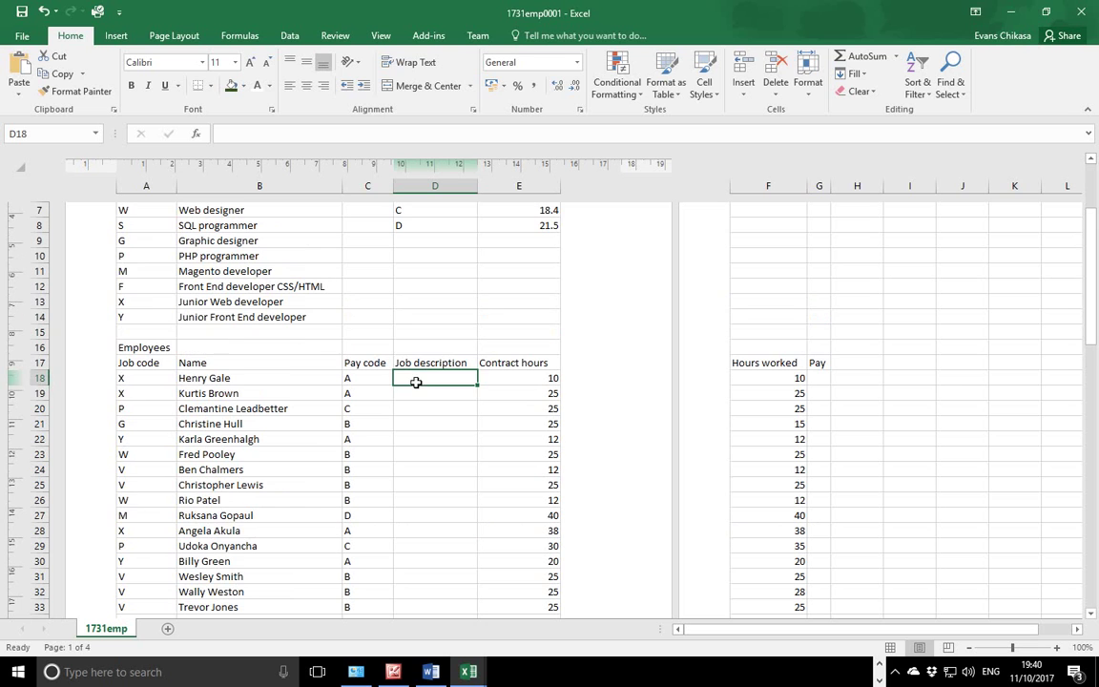
click(124, 378)
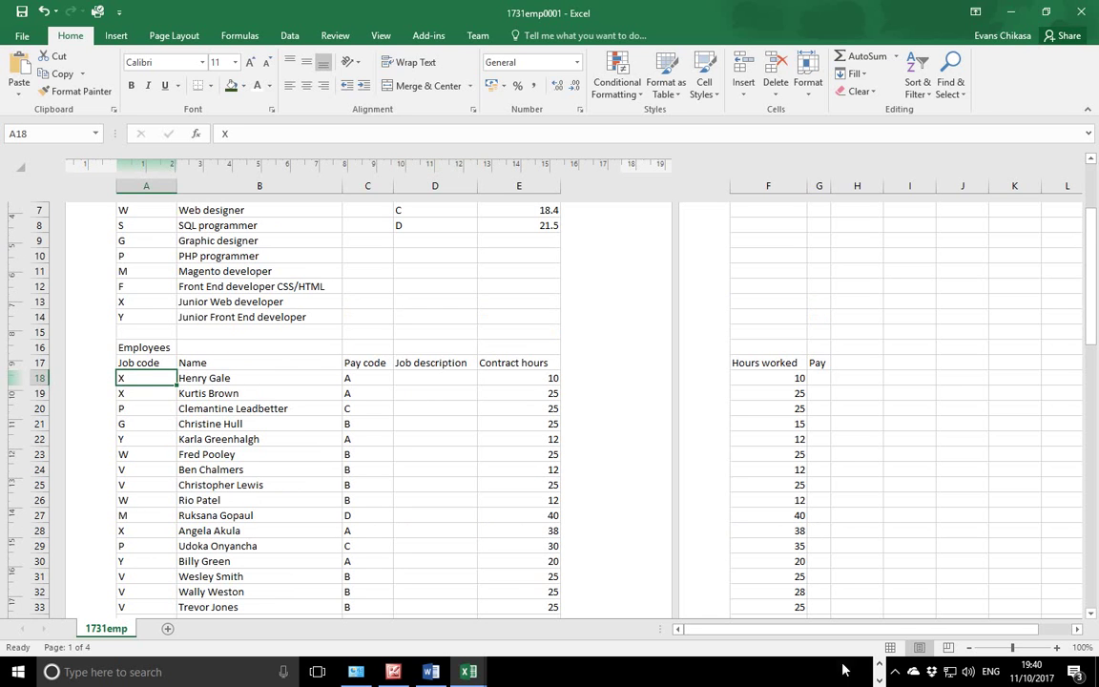
click(469, 671)
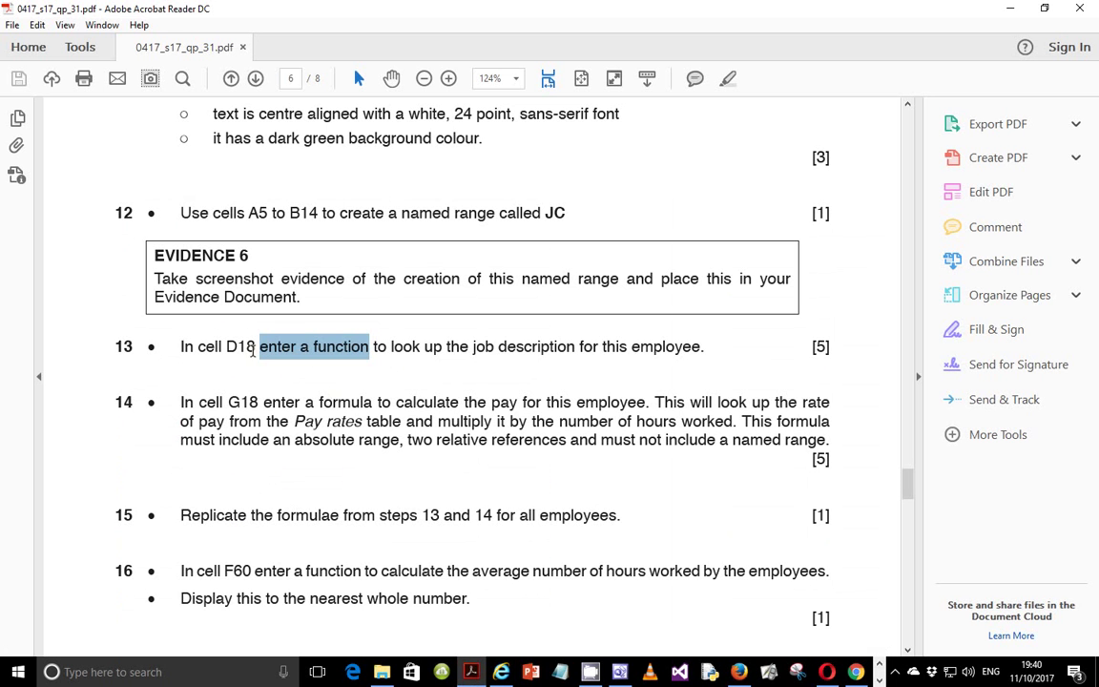
Mark 'job description' in question 13 and switch back to the 1731emp0001 workbook.
drag(473, 346, 570, 348)
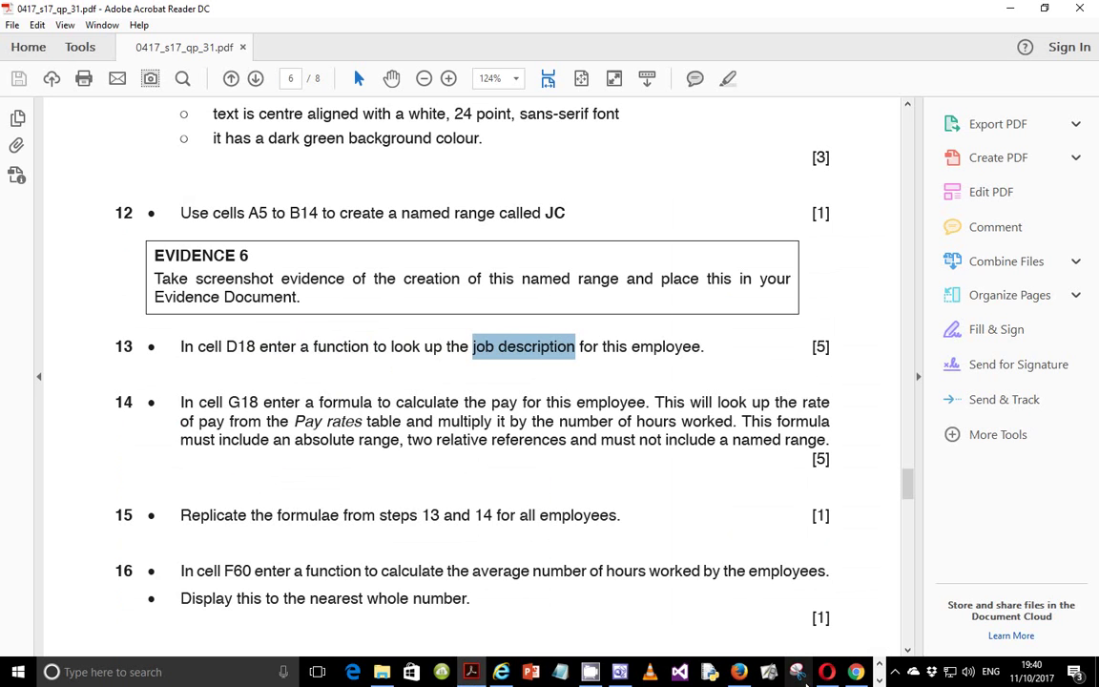
click(878, 673)
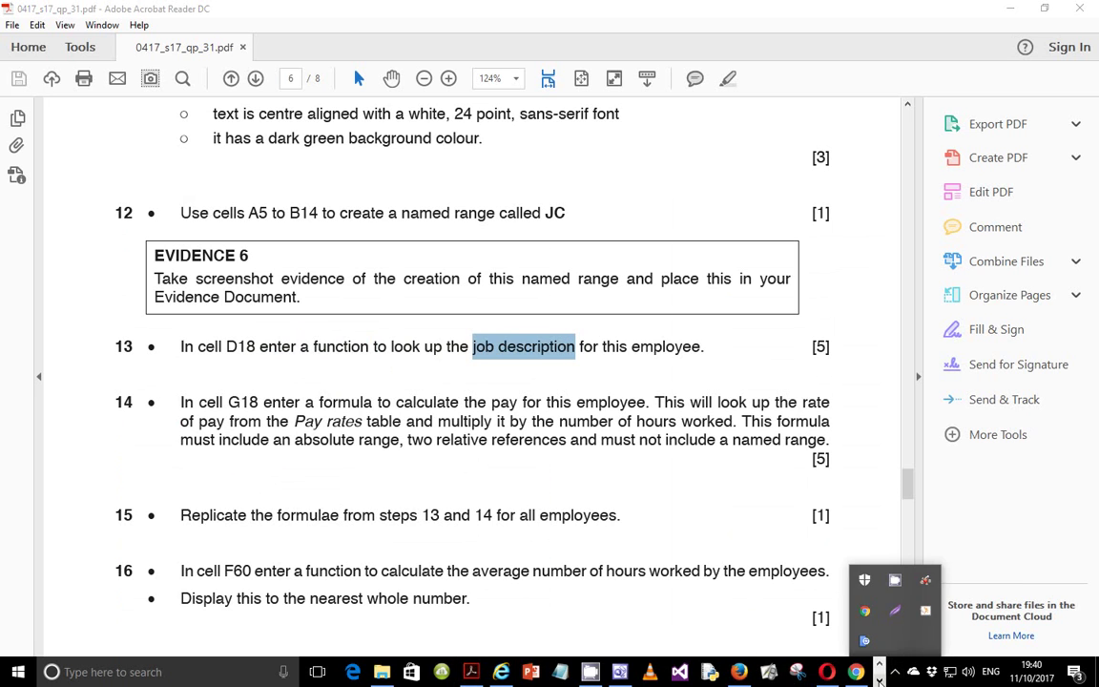
mouse_move(467, 668)
click(551, 610)
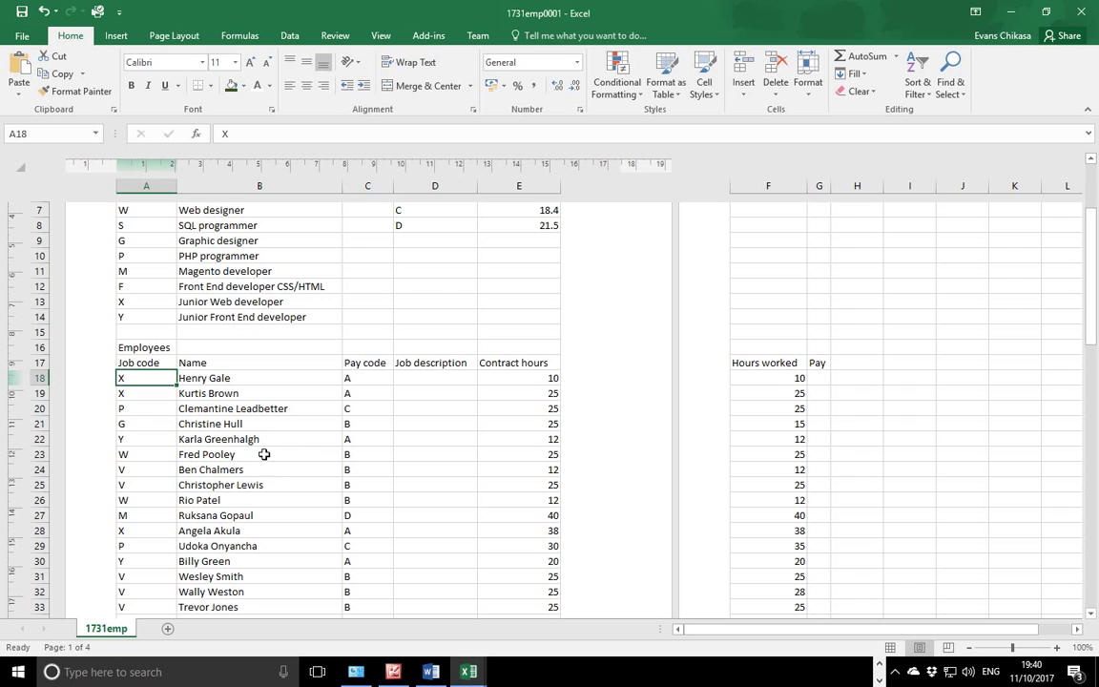
click(365, 379)
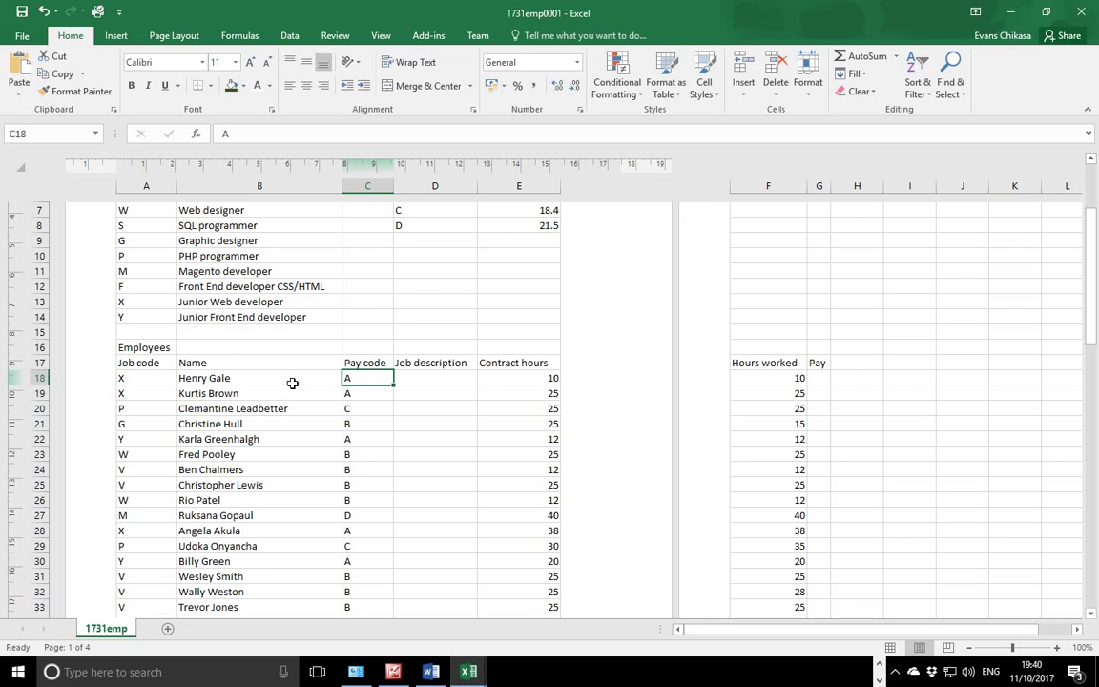
scroll(294, 382, up, 3)
scroll(296, 384, down, 2)
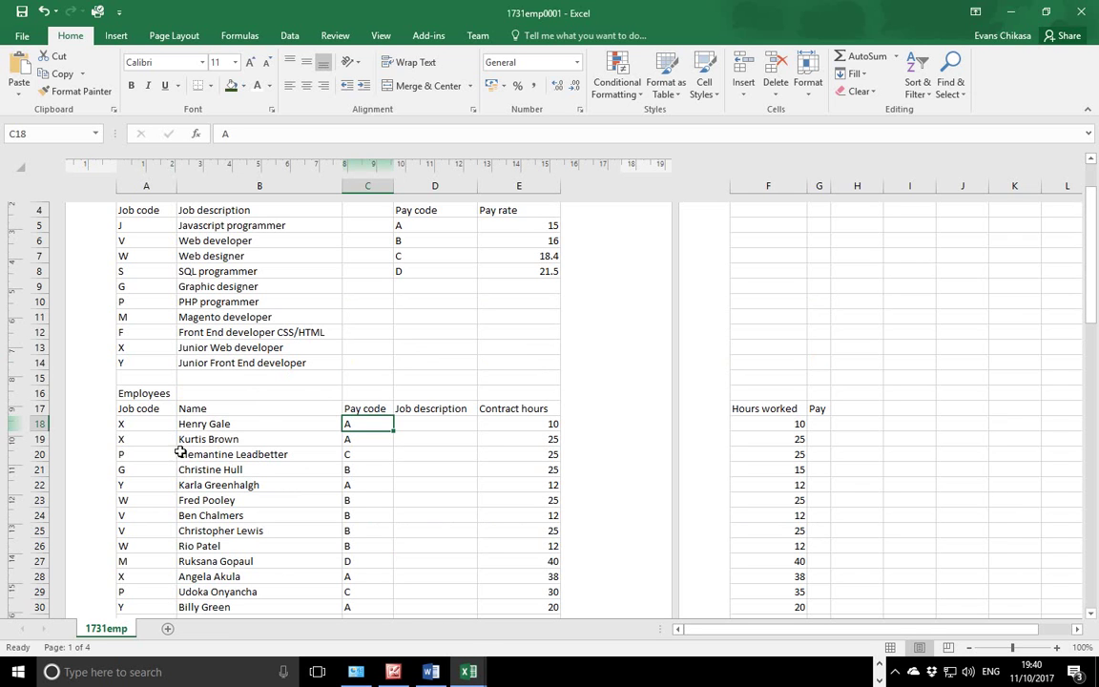
click(139, 423)
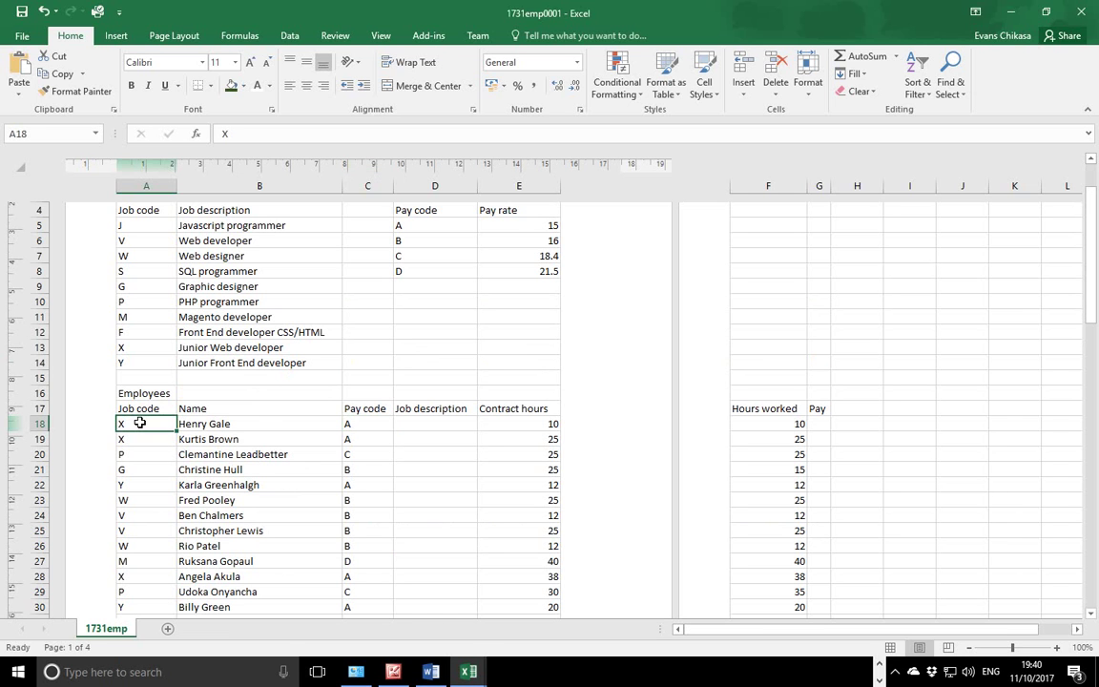
scroll(140, 422, up, 2)
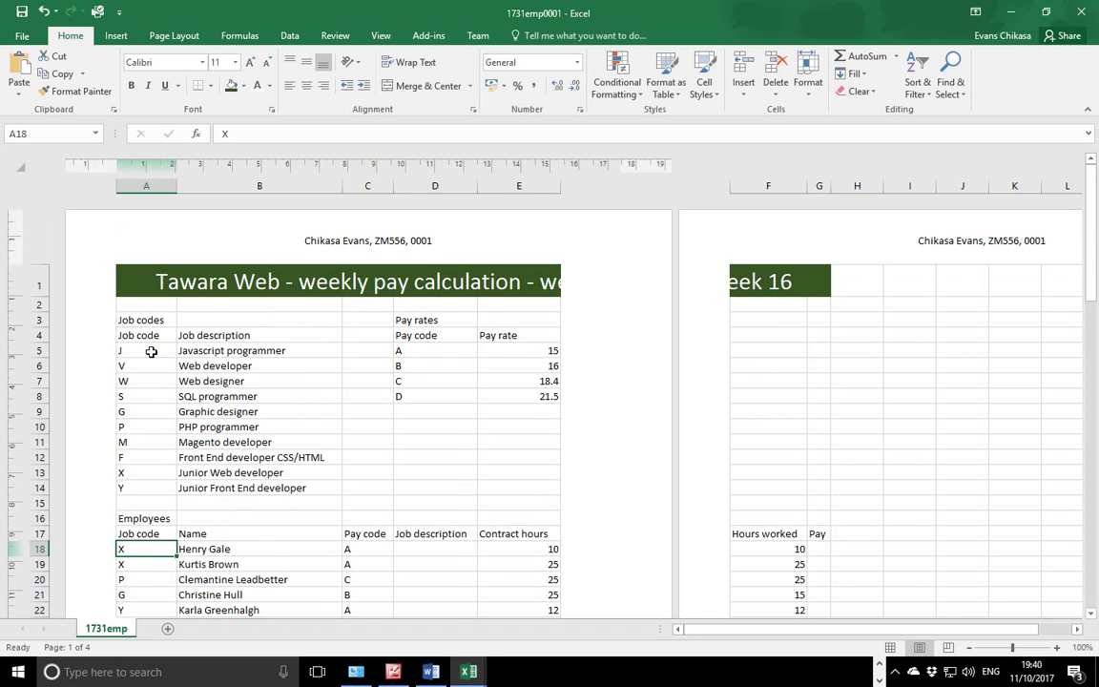
click(151, 351)
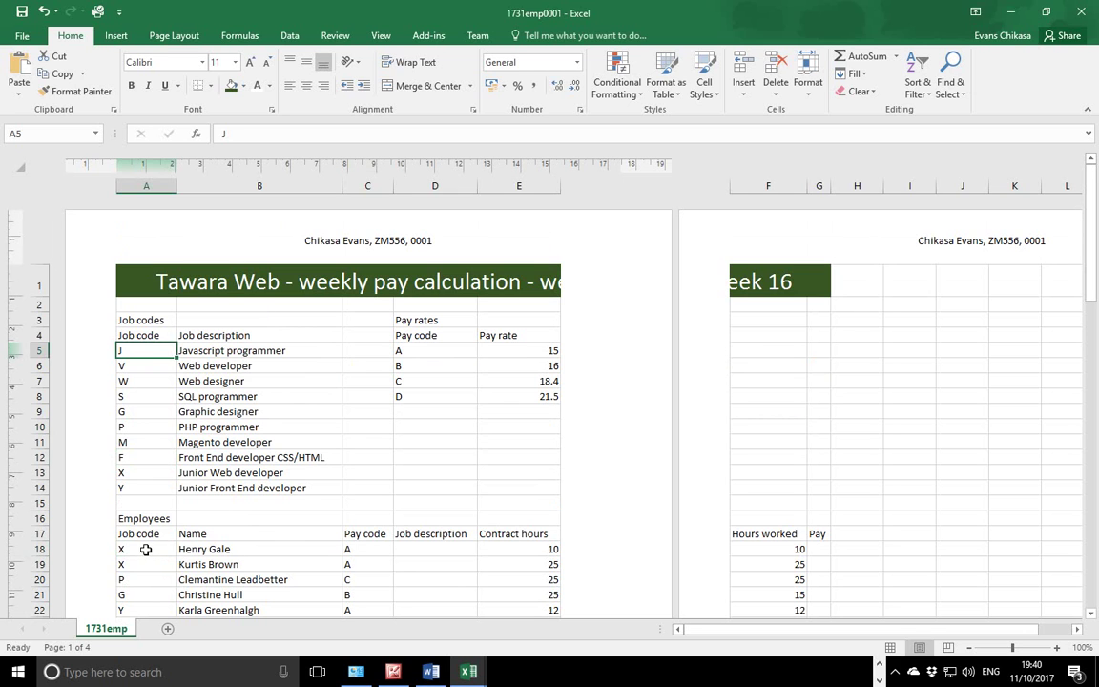
drag(153, 349, 231, 487)
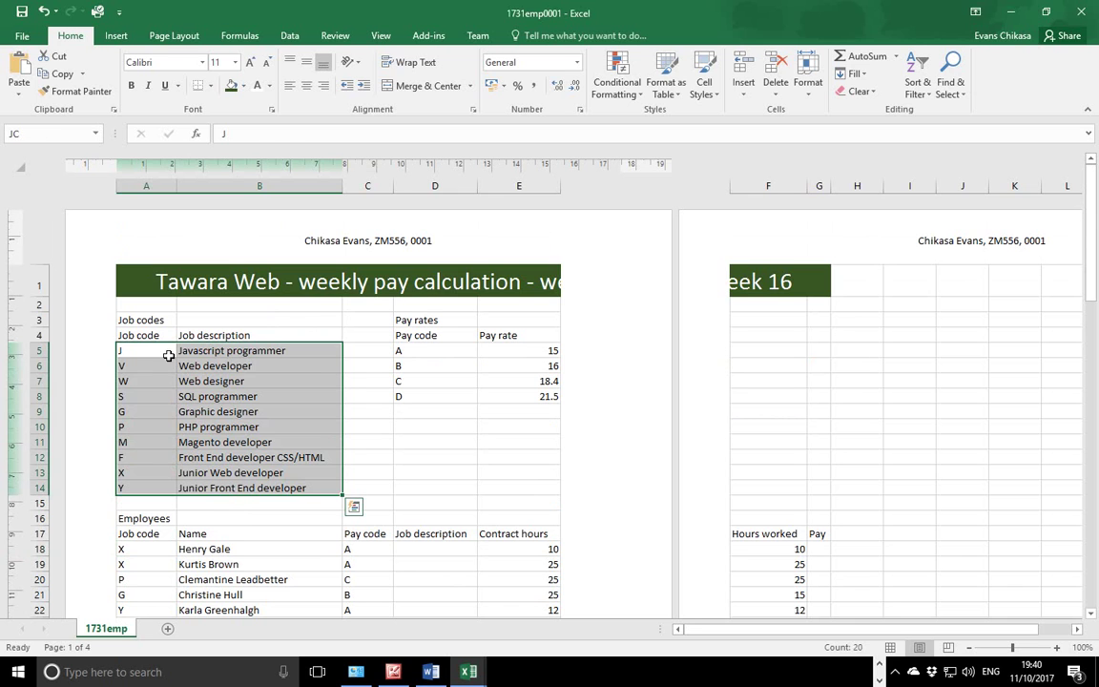
click(204, 351)
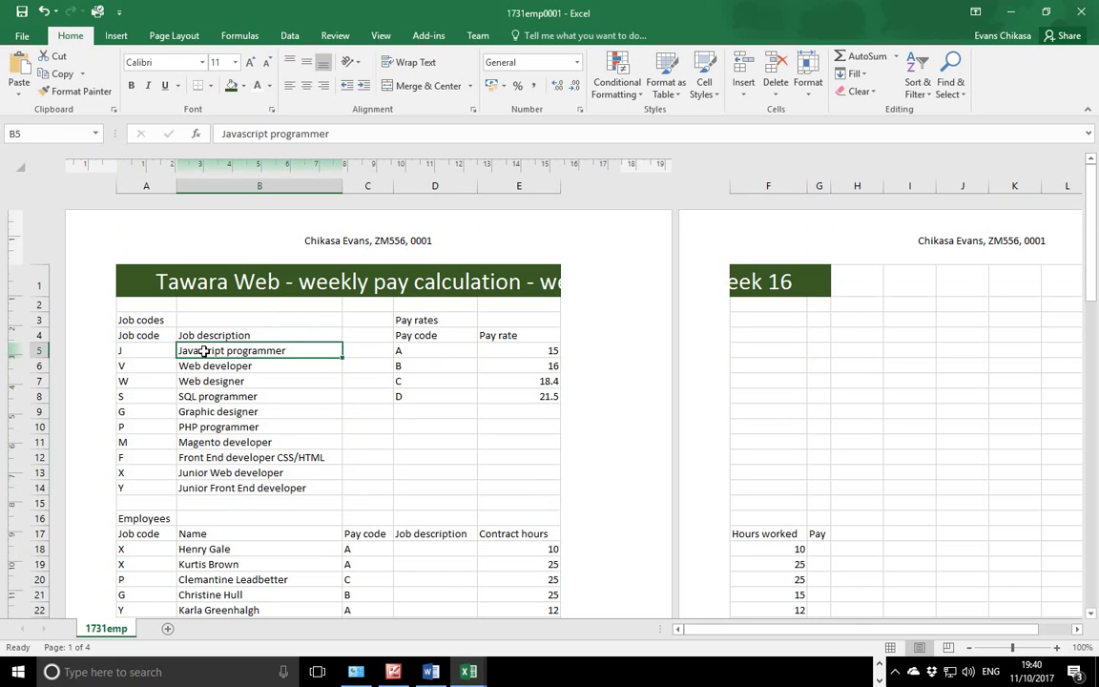
click(427, 552)
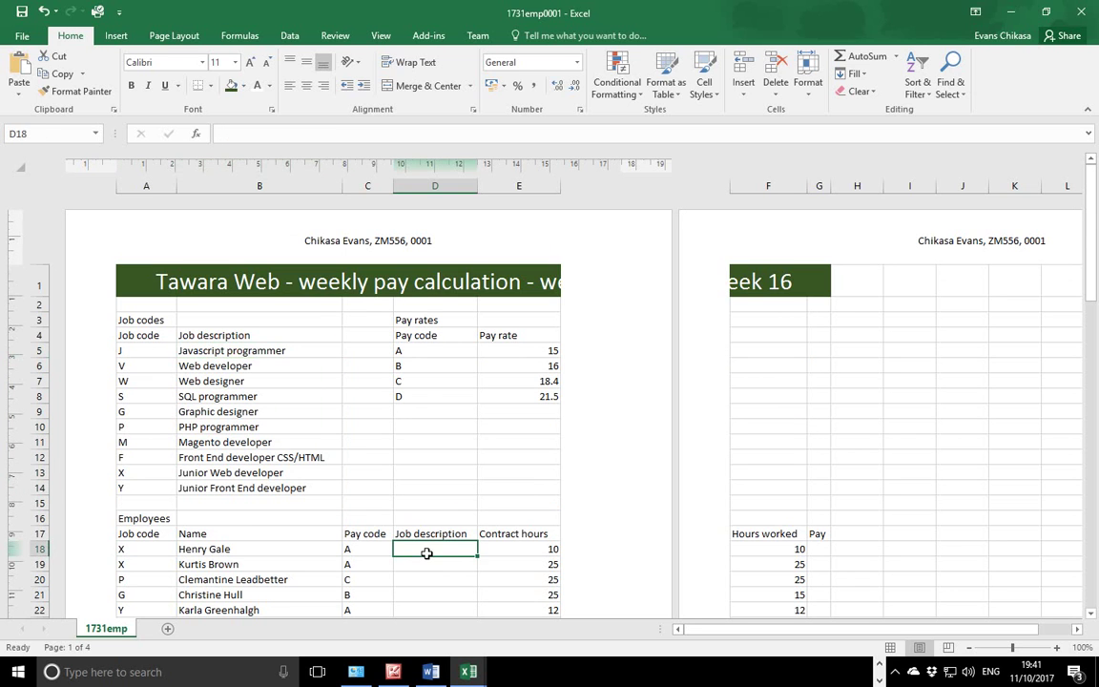
Start a VLOOKUP in D18 with A18 as lookup value and the JC range as table array.
text(=)
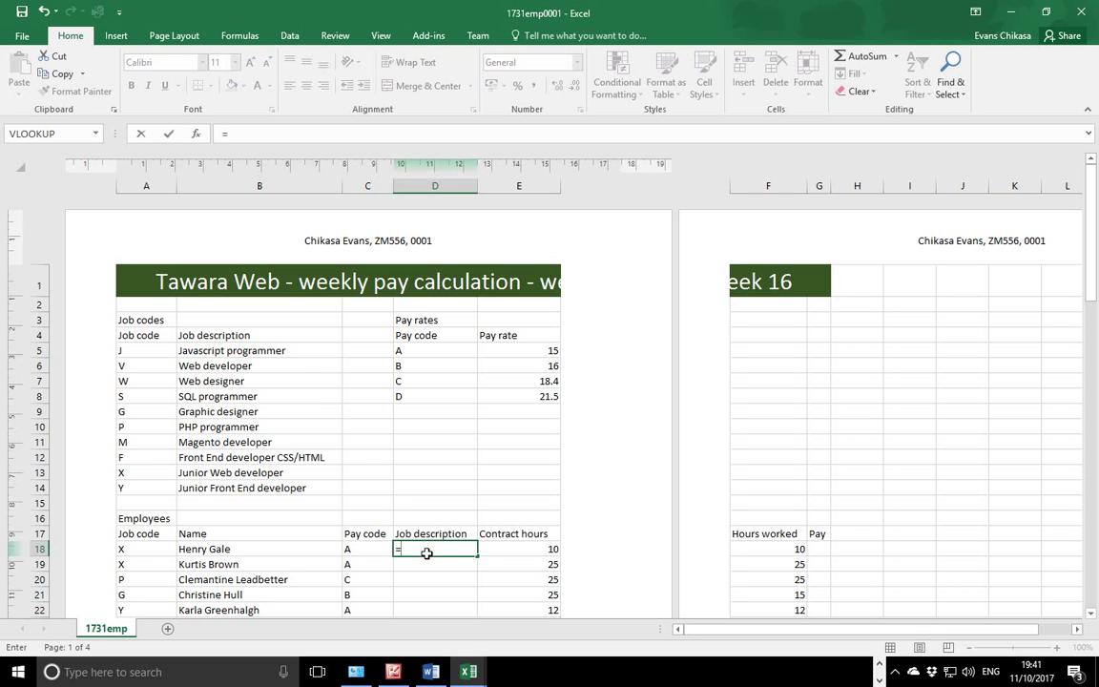
click(95, 134)
click(70, 152)
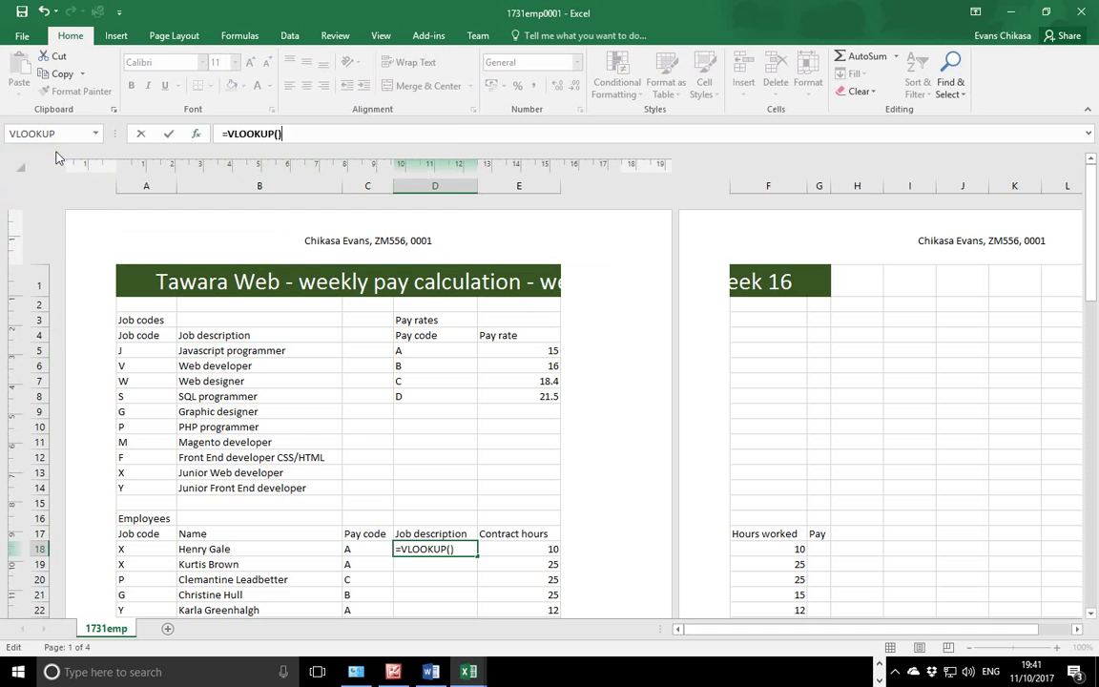
click(268, 54)
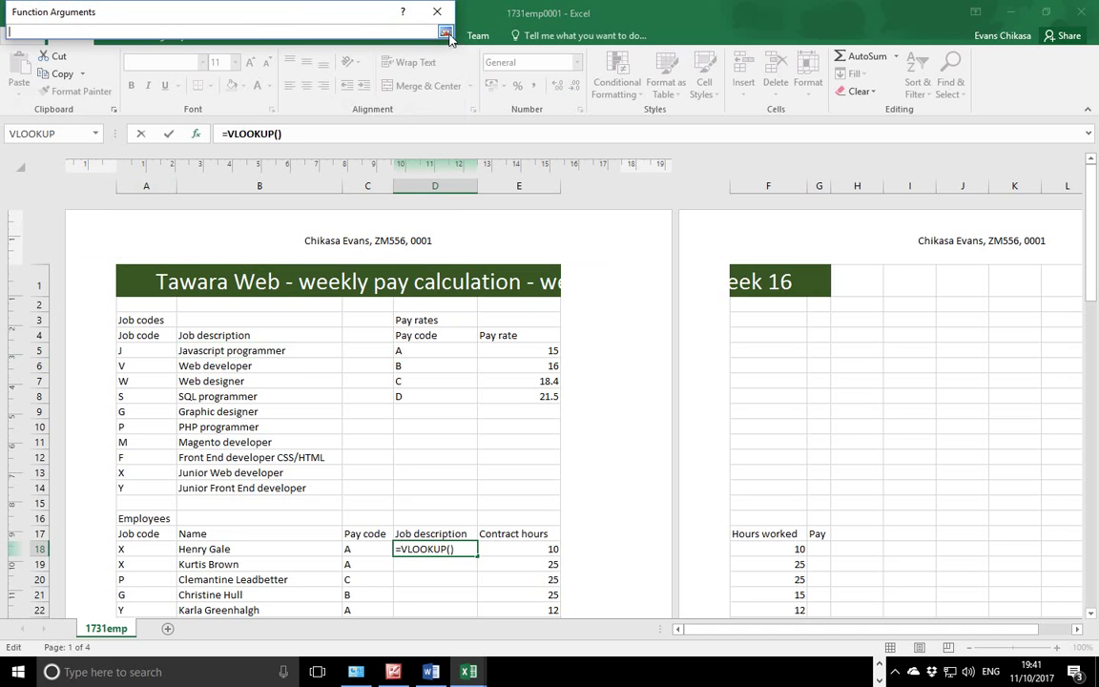
click(138, 550)
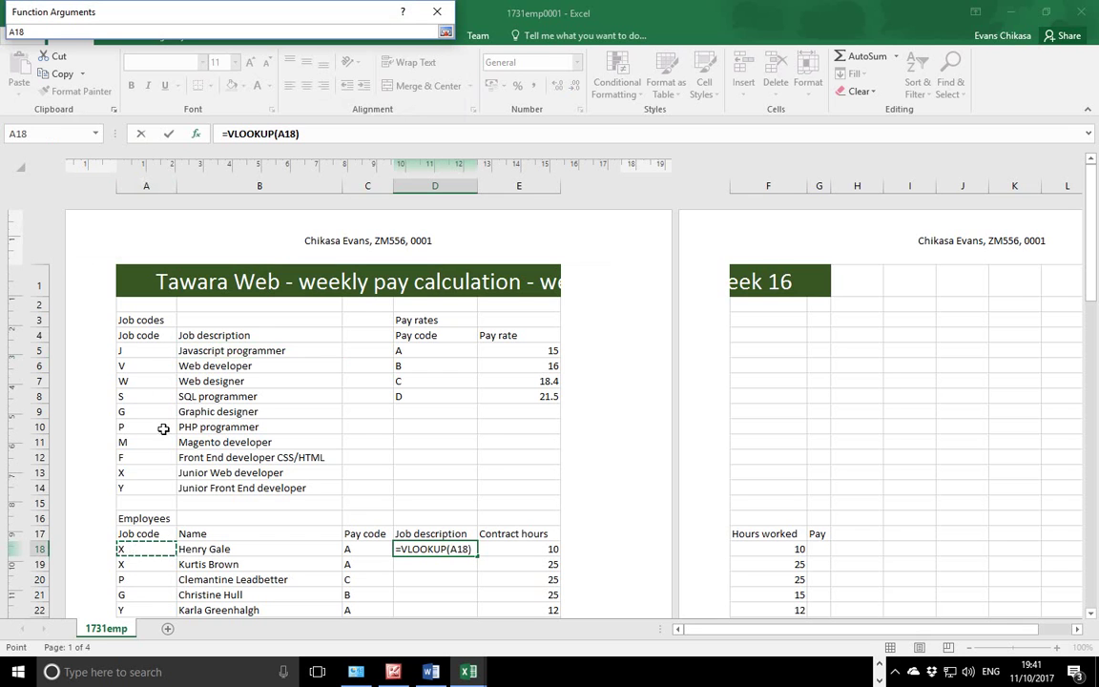
click(446, 31)
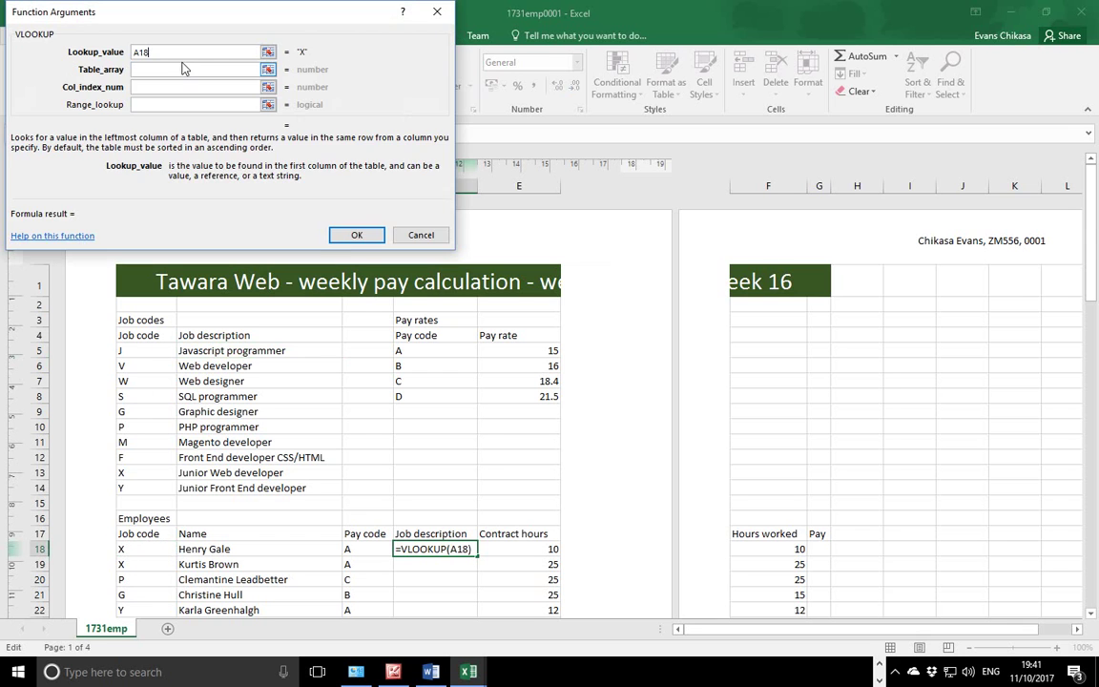
click(238, 69)
click(268, 69)
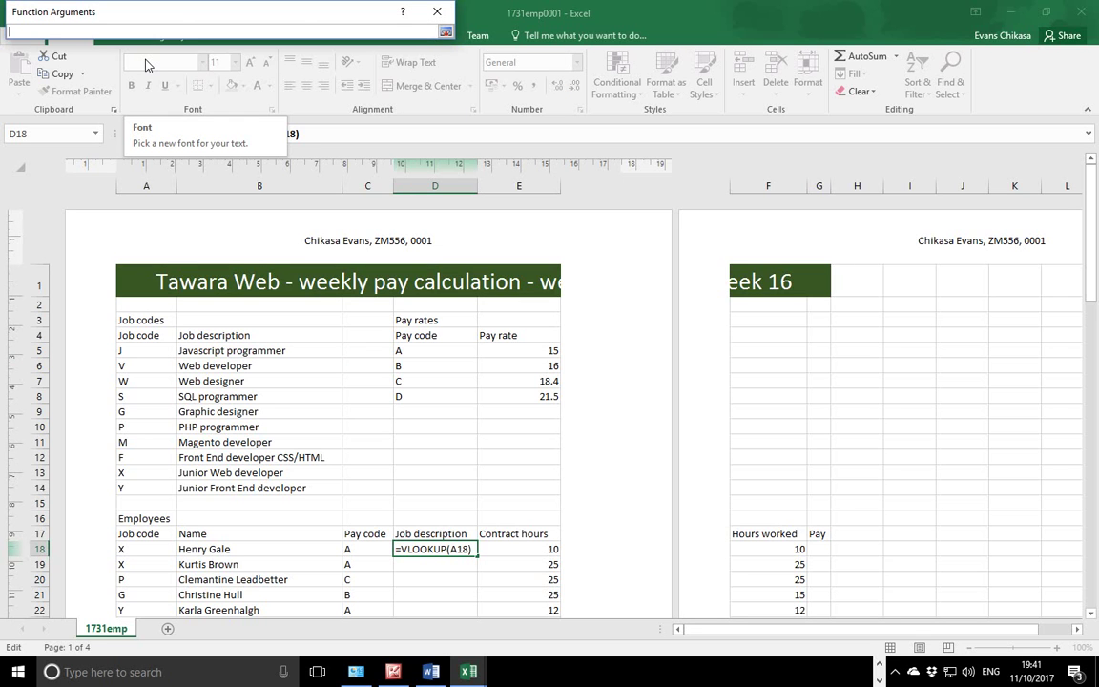
text(JC)
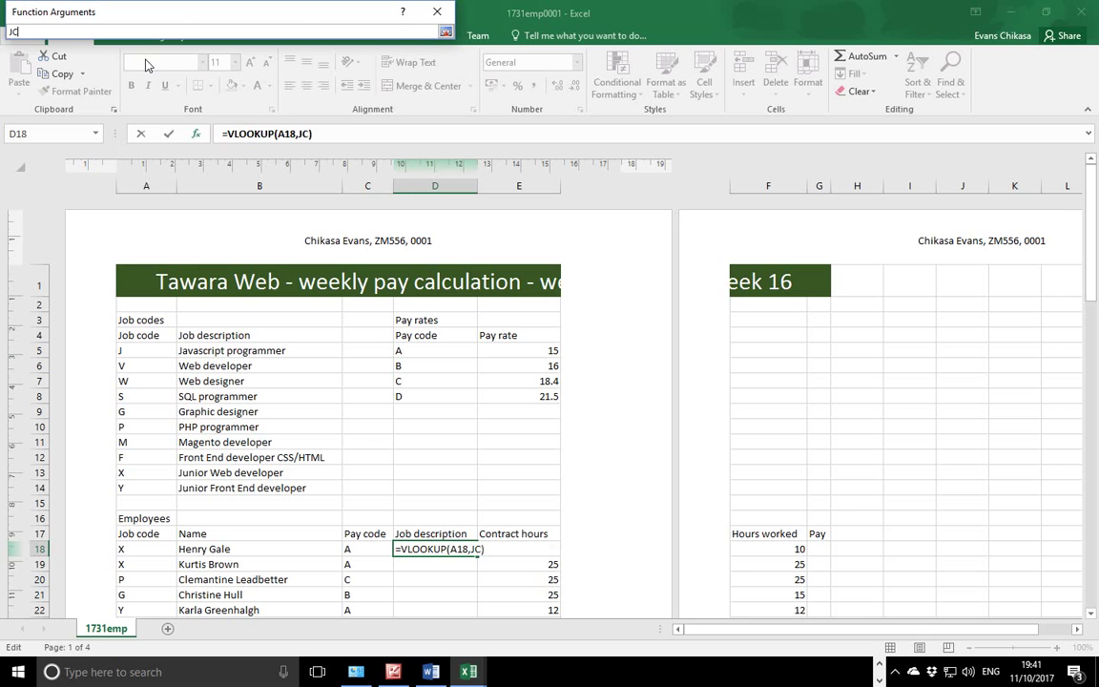
click(445, 32)
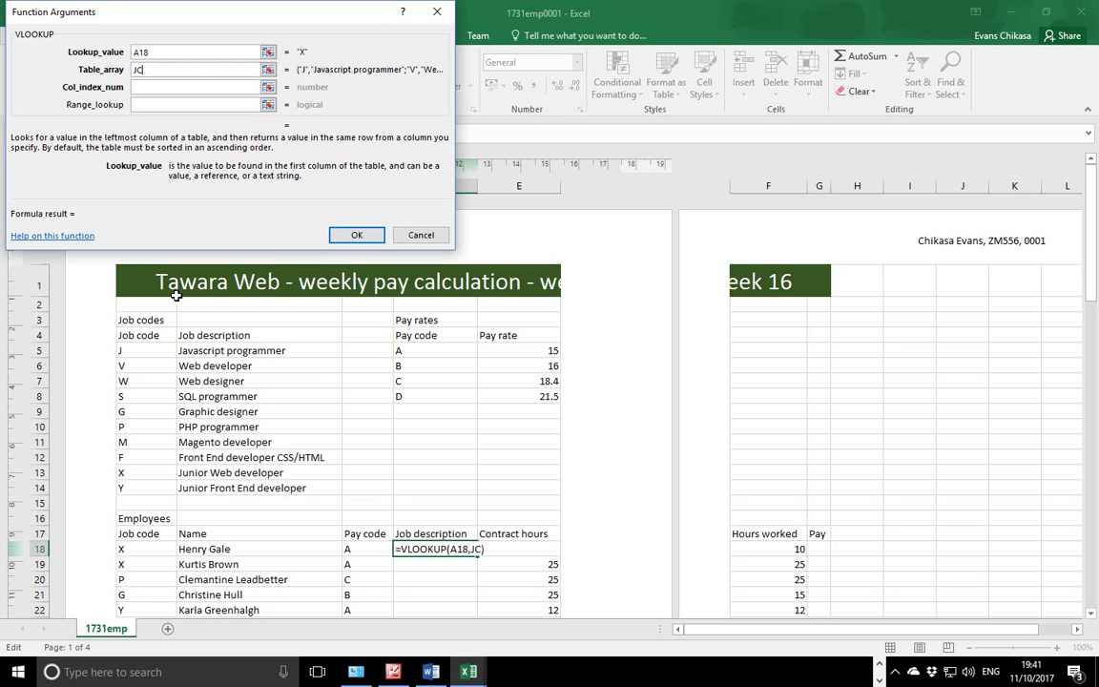
Set column index 2 and range lookup FALSE, then confirm to show Junior Web developer.
click(163, 87)
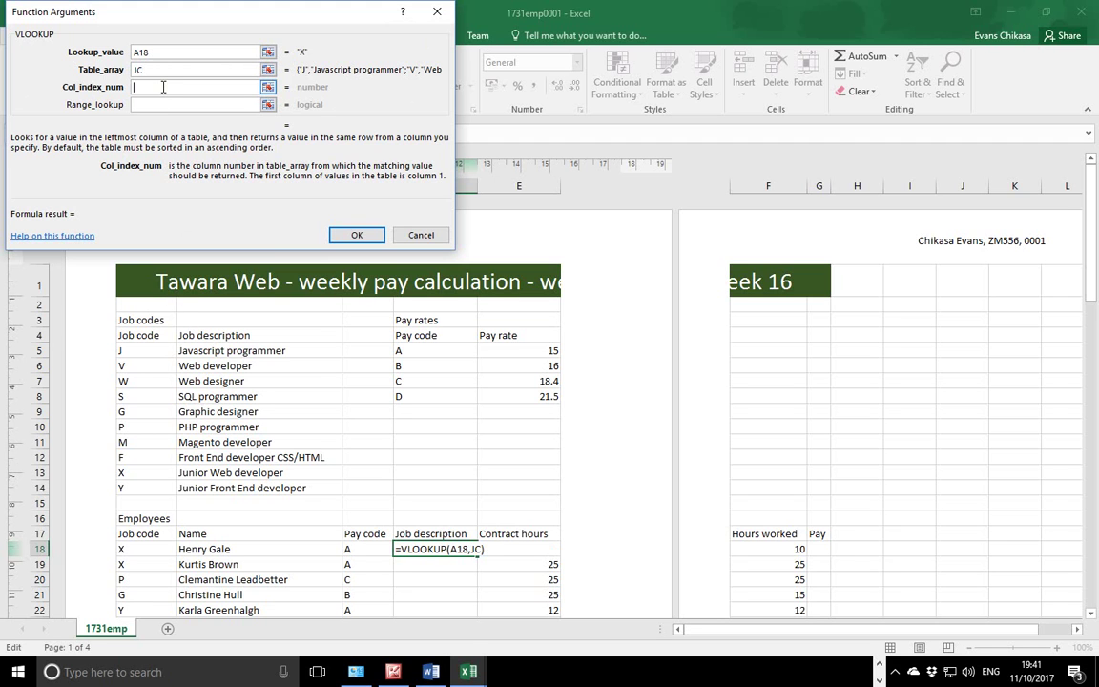
text(2)
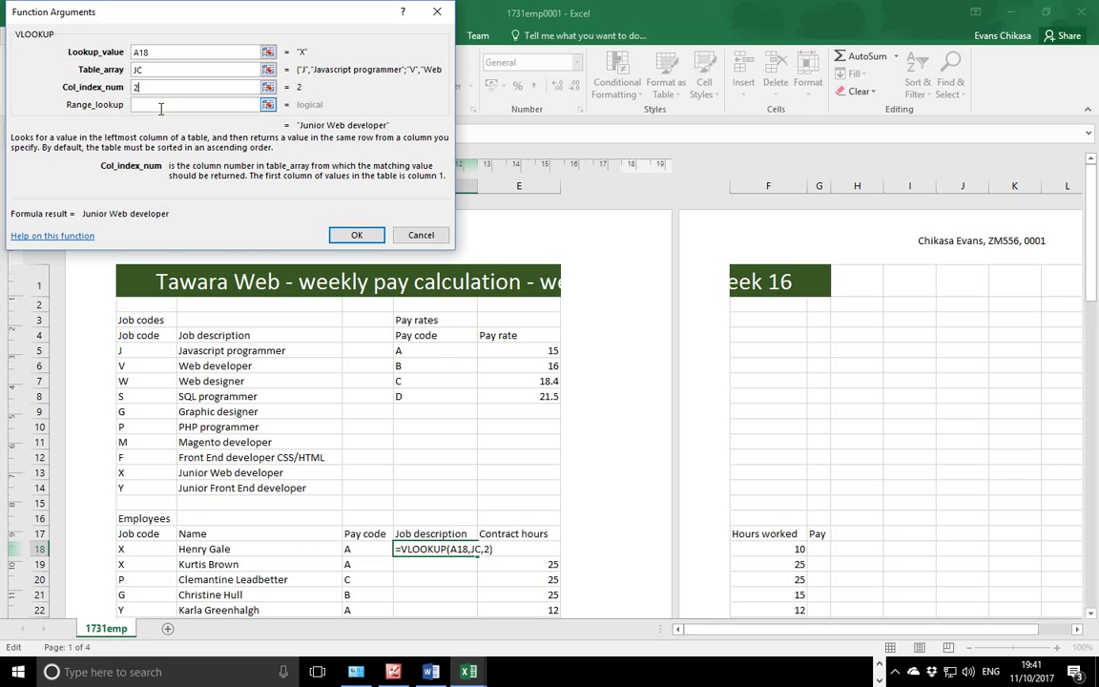
click(162, 103)
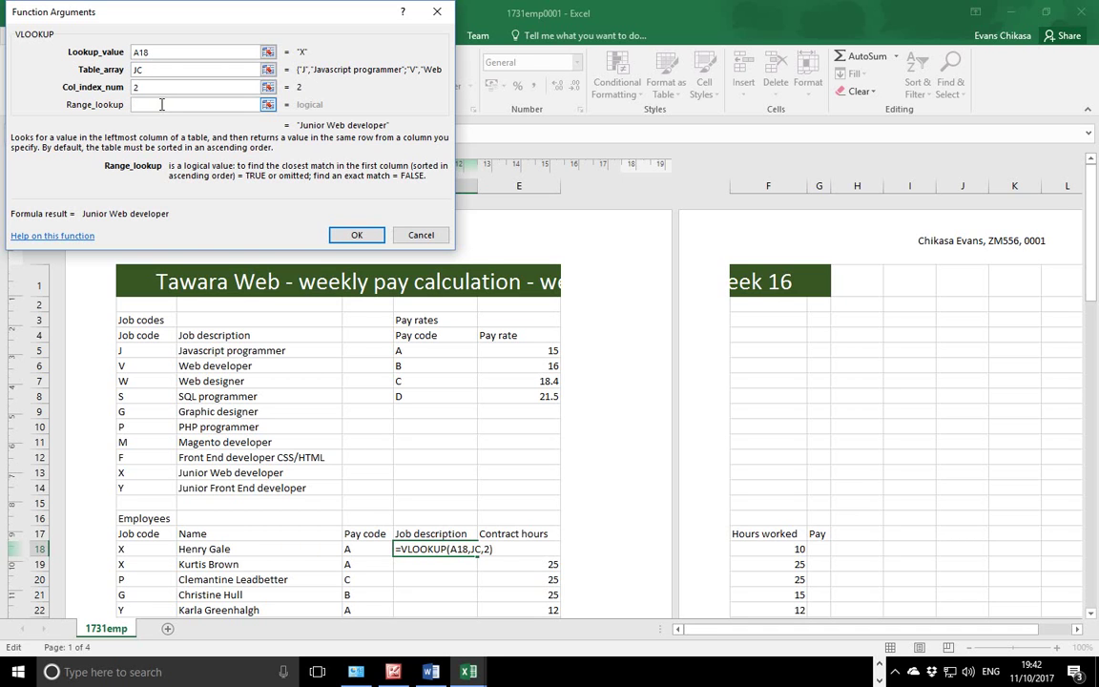
text(Fa)
text(ALSE)
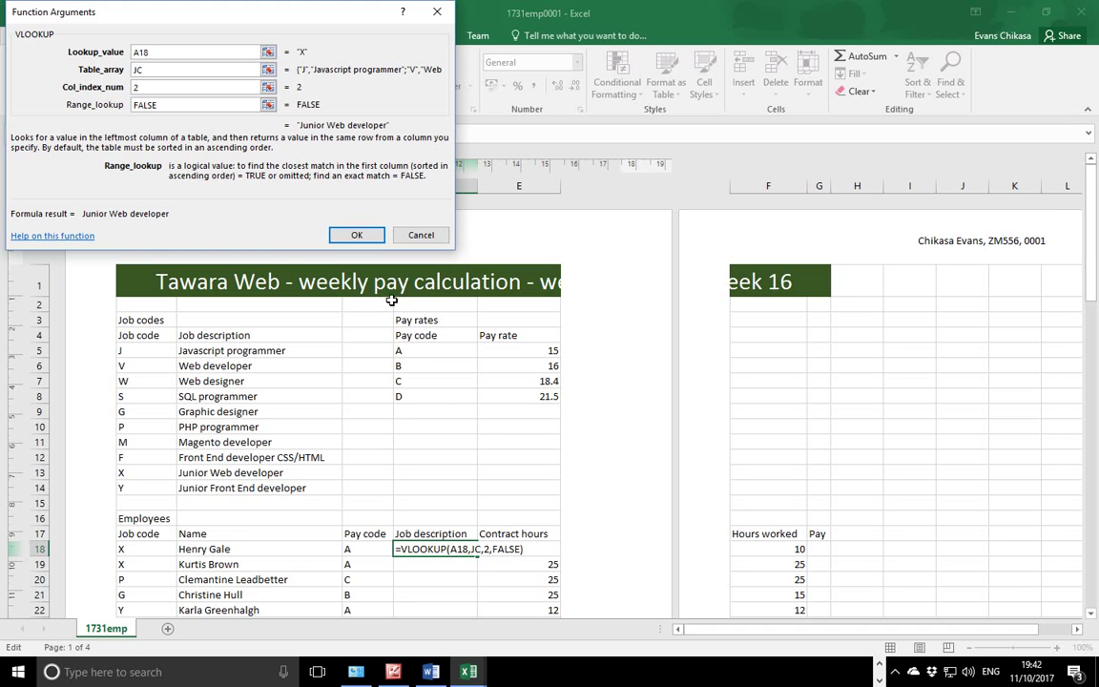
click(357, 235)
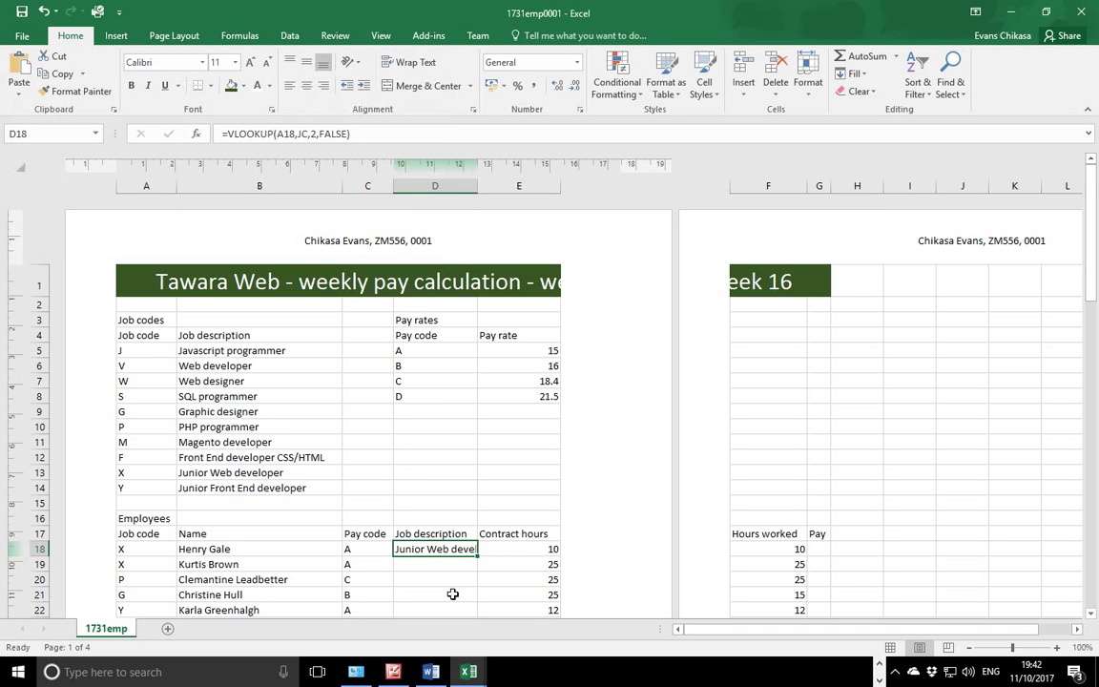
Autofit all columns, check D18's lookup against code X in the codes table, then switch to the PDF.
click(20, 166)
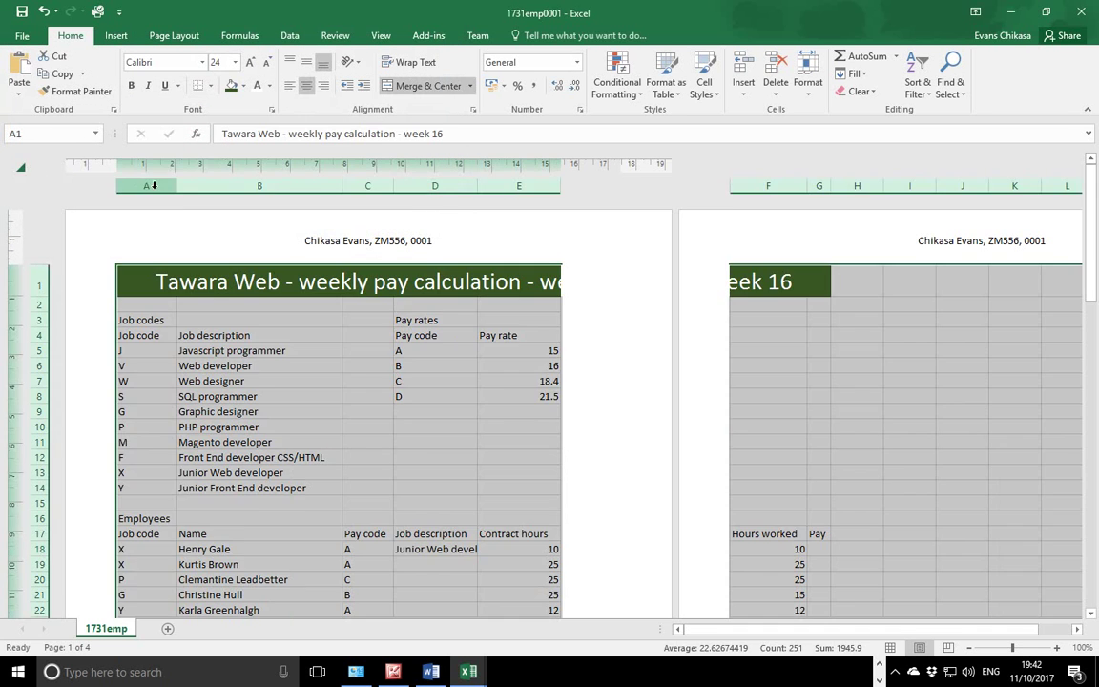
double_click(178, 187)
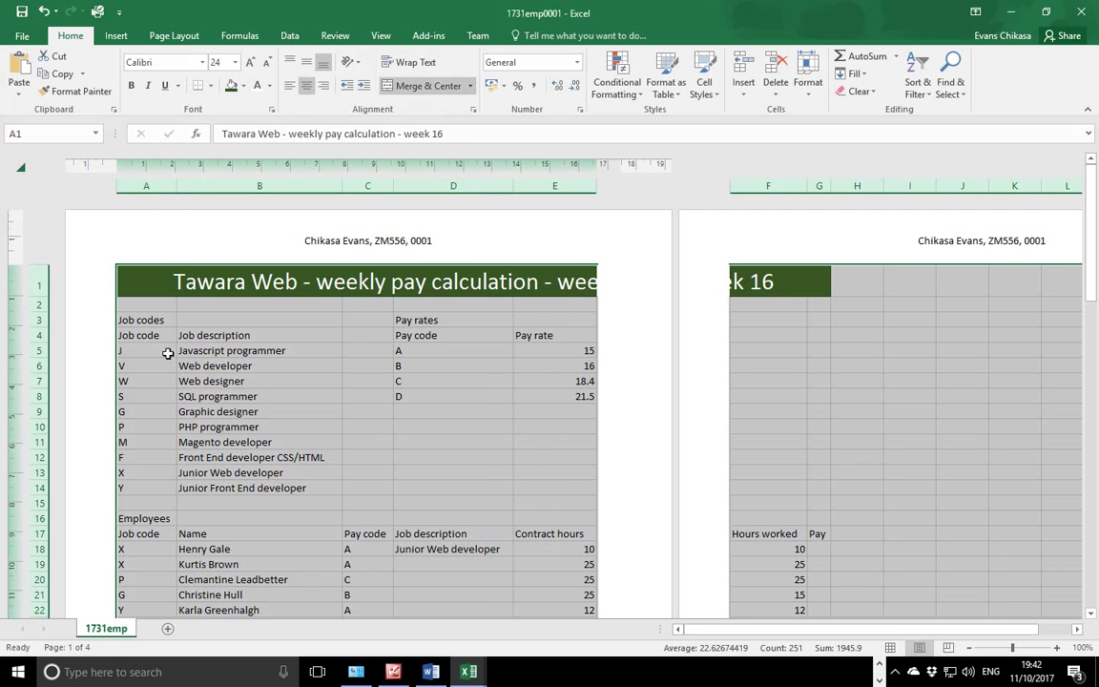
click(138, 551)
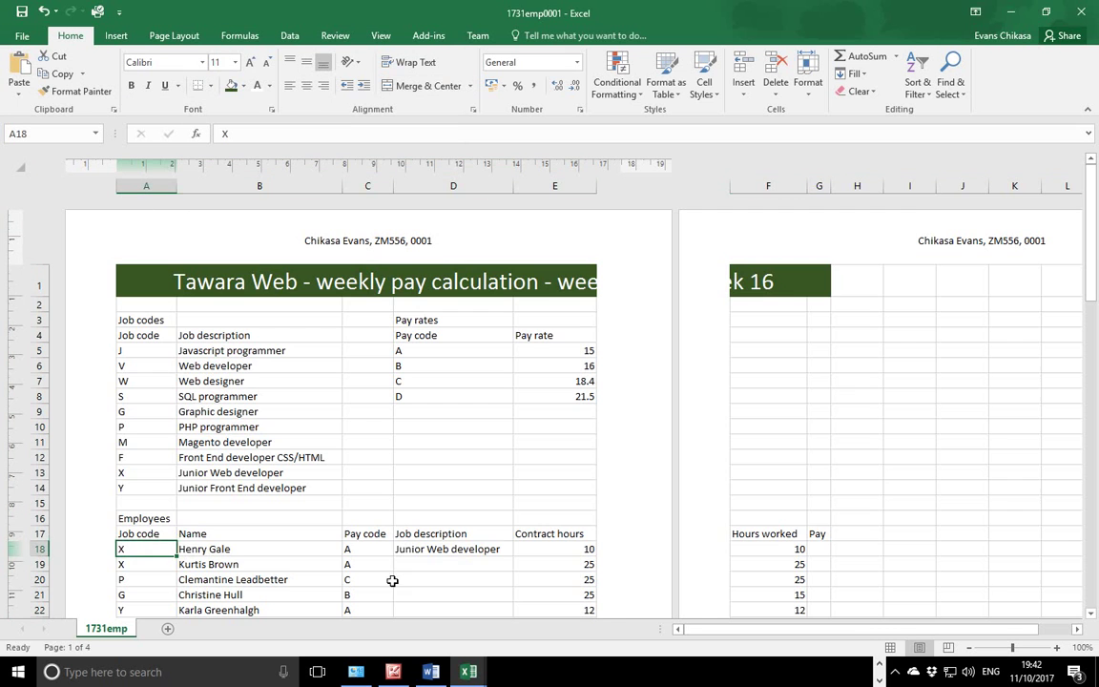
click(434, 555)
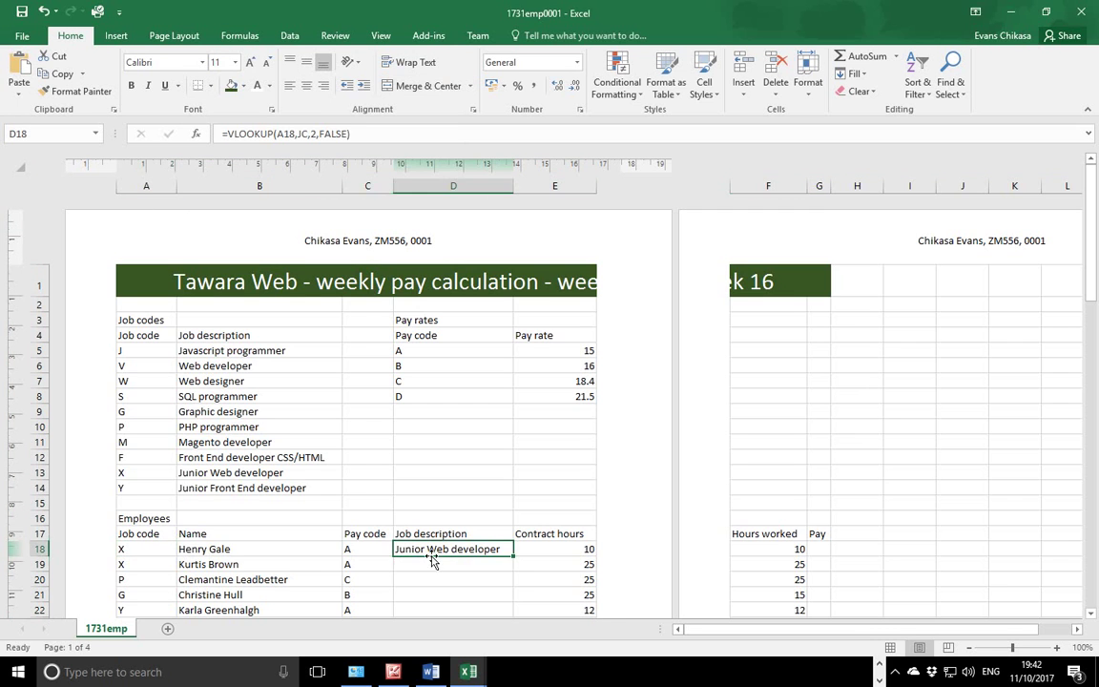
click(141, 472)
click(207, 472)
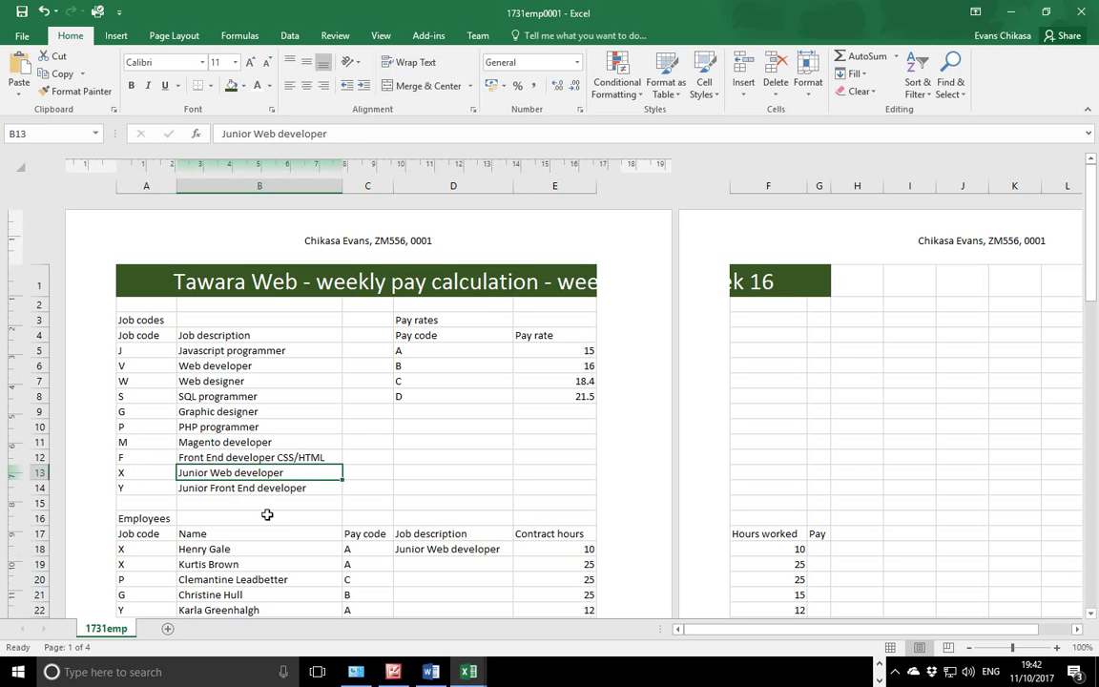
click(880, 665)
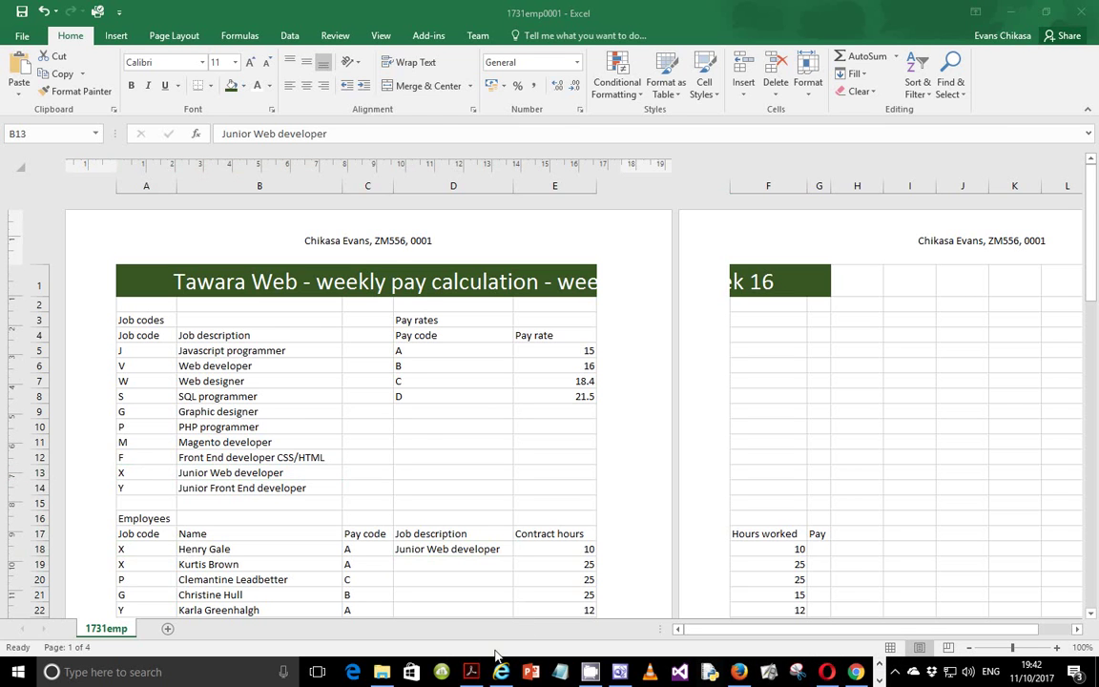
click(473, 672)
Mark question 14's G18 pay instruction and return to the 1731emp0001 workbook.
drag(199, 401, 585, 404)
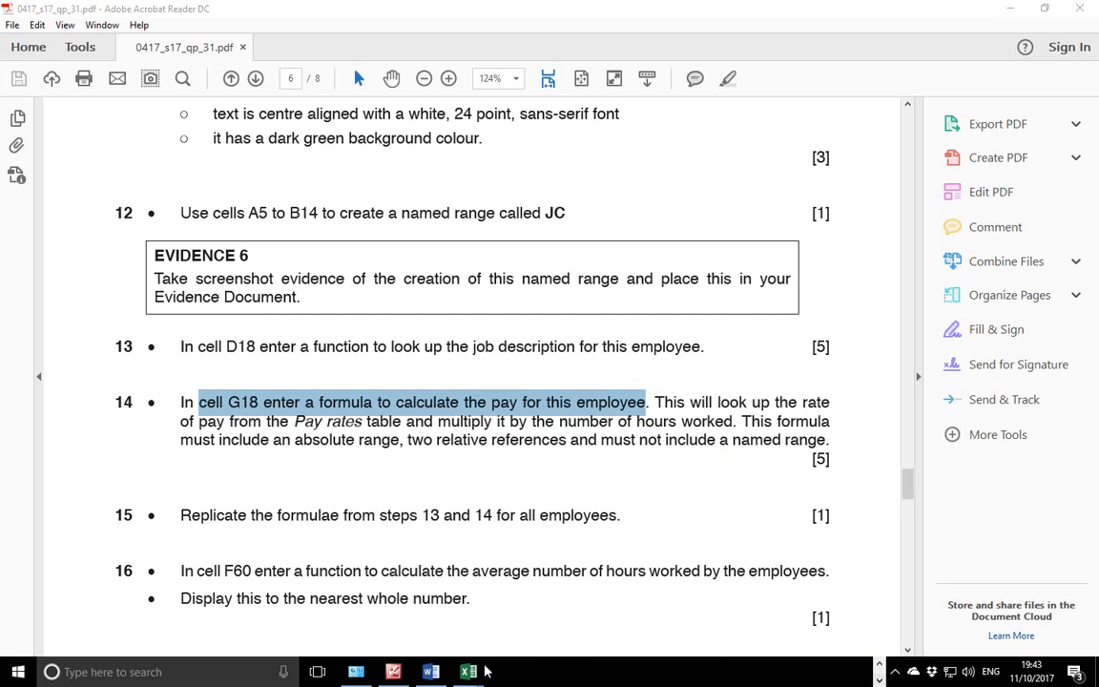
mouse_move(468, 672)
click(492, 568)
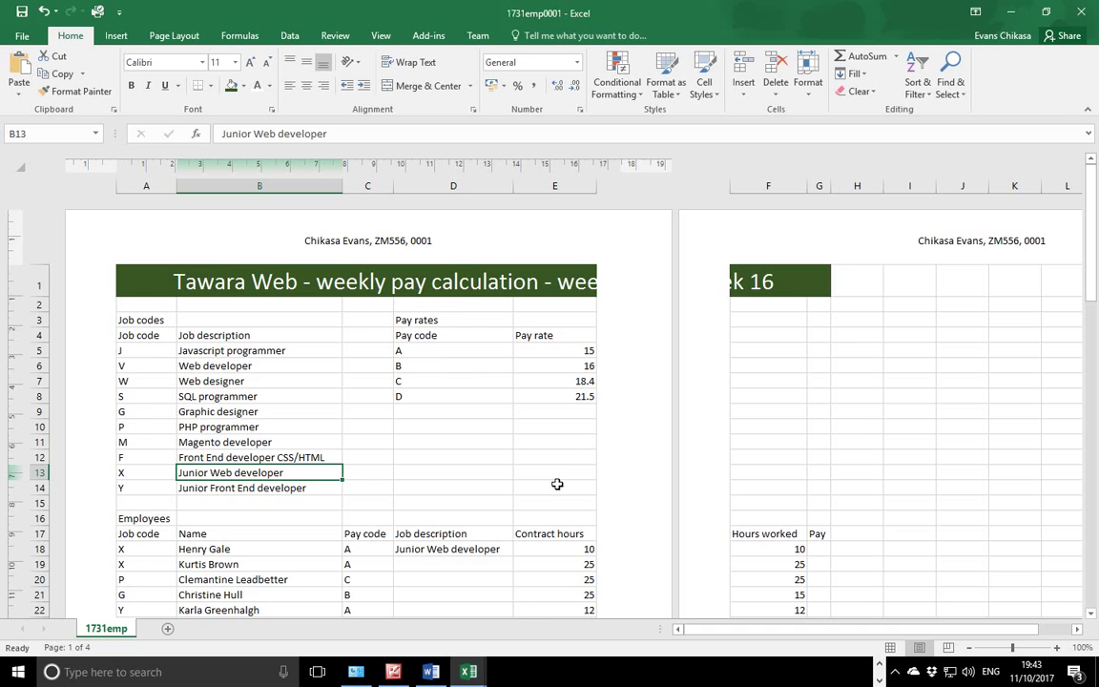
Scroll through the employee list and select G18 for the pay formula.
scroll(502, 436, down, 3)
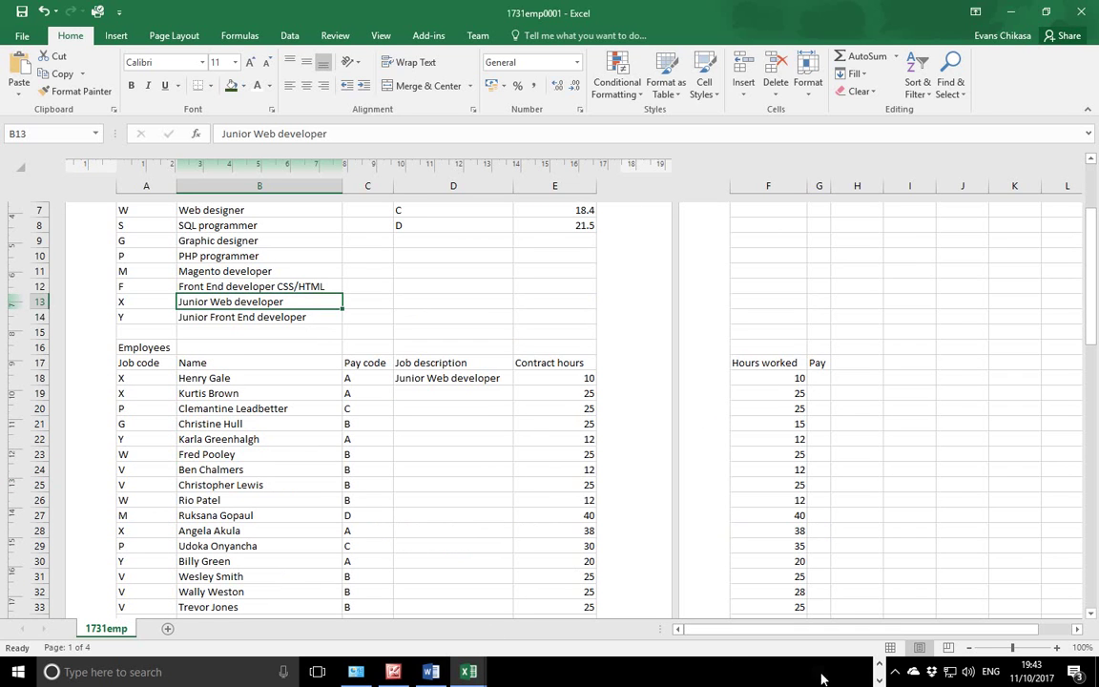
click(881, 664)
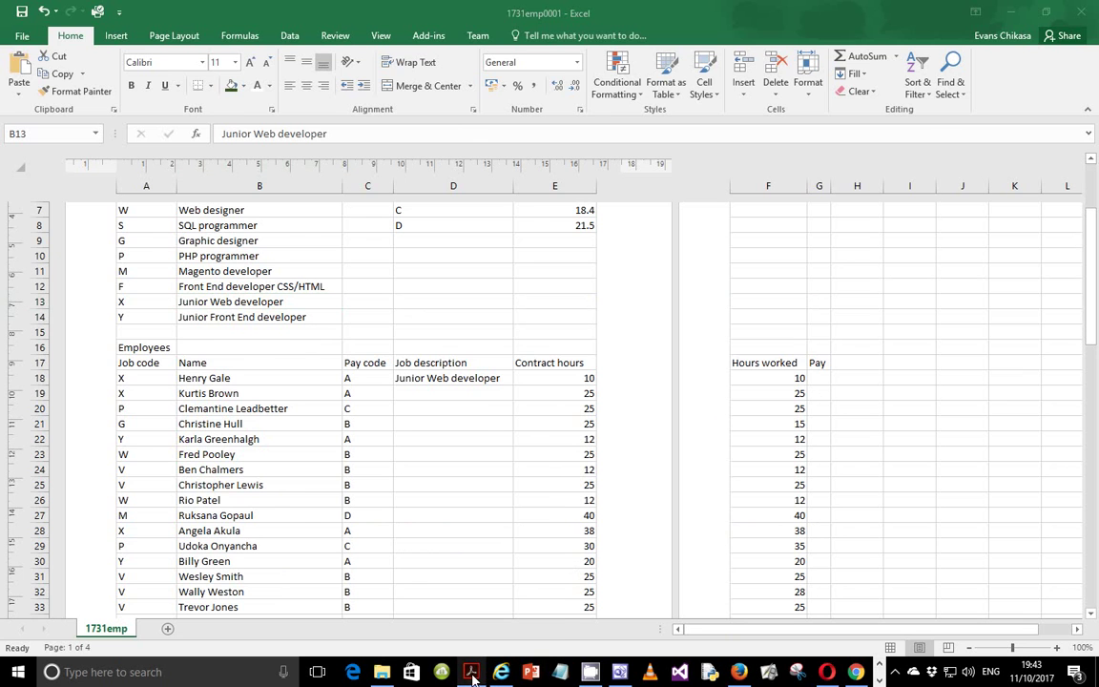
mouse_move(474, 675)
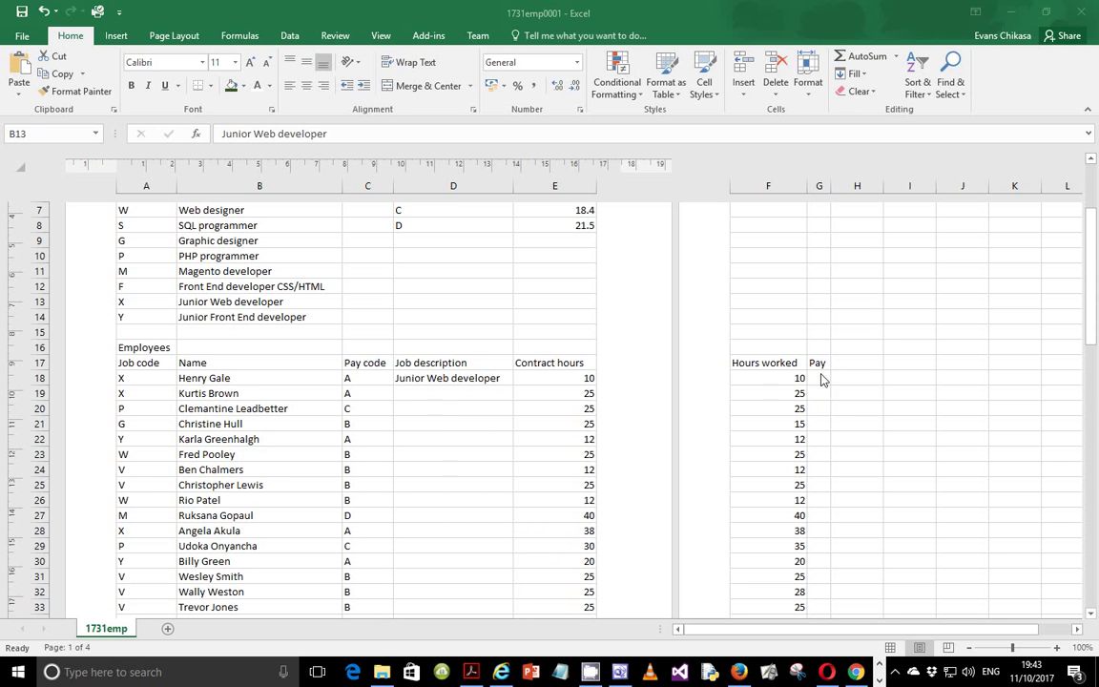
click(819, 378)
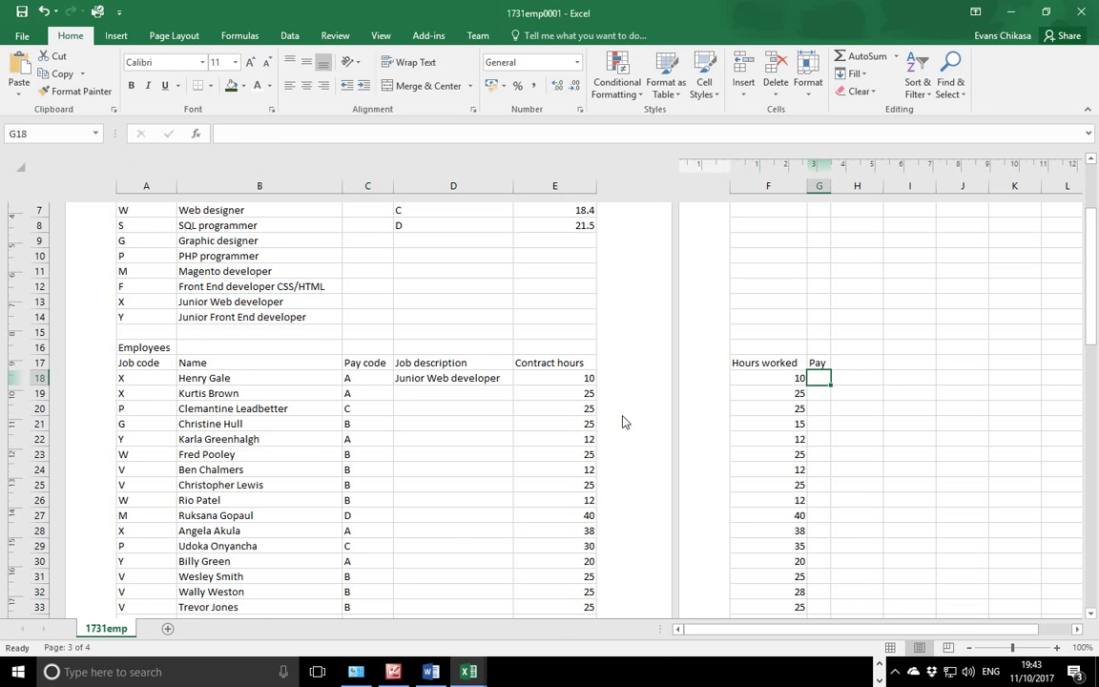
scroll(388, 446, up, 3)
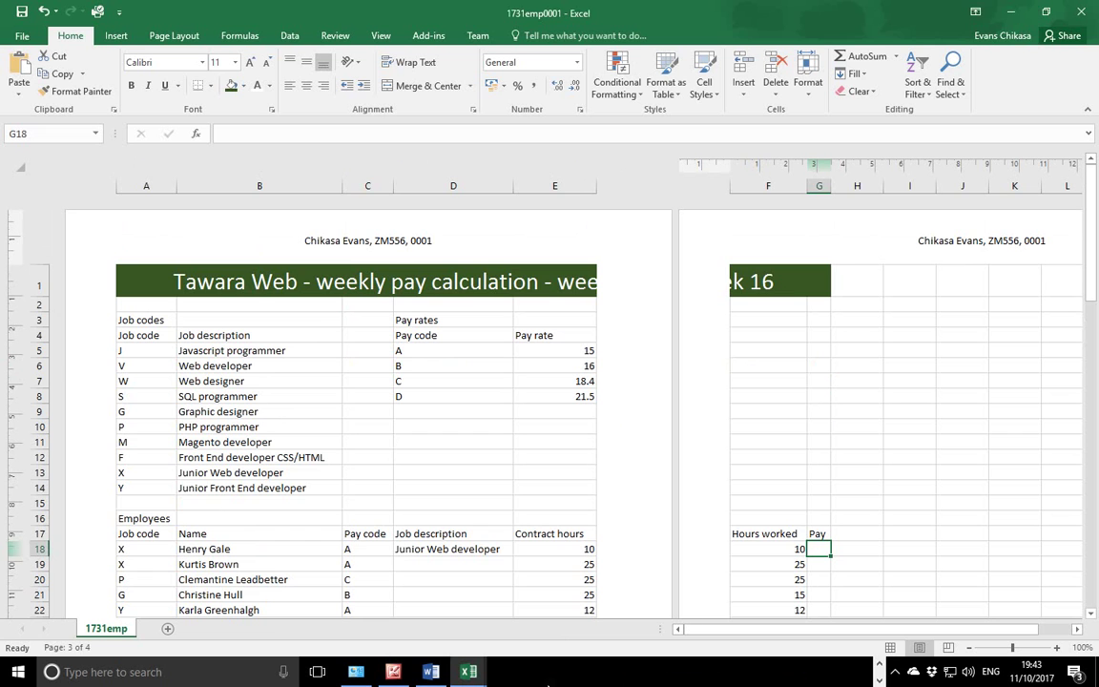
scroll(504, 500, down, 20)
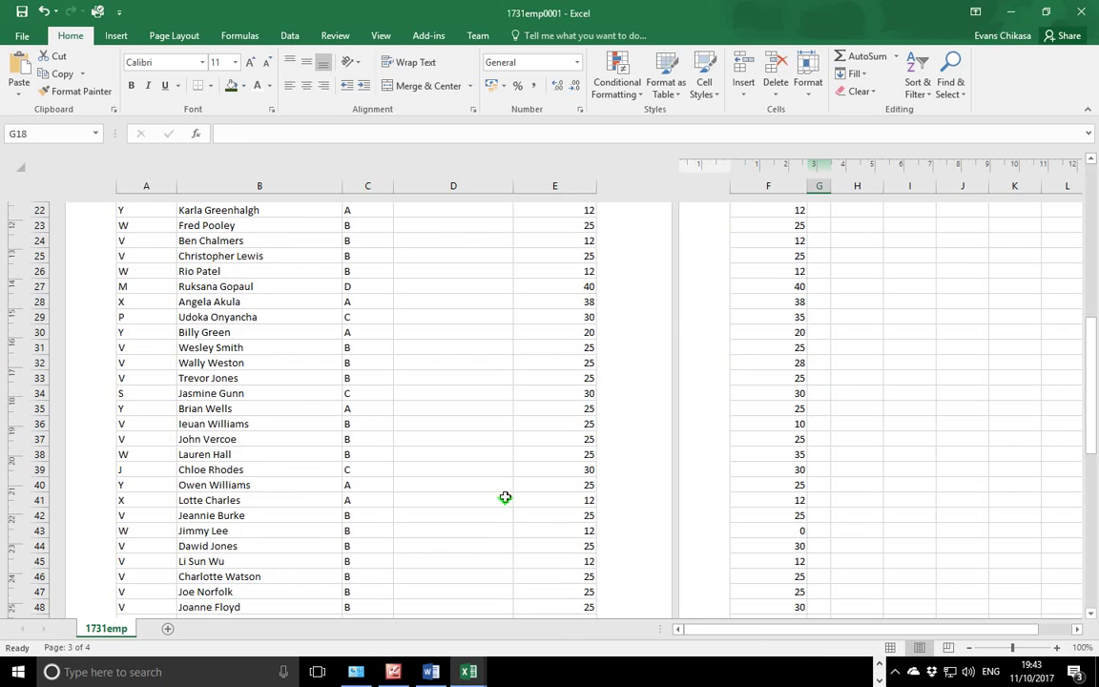
scroll(506, 497, up, 5)
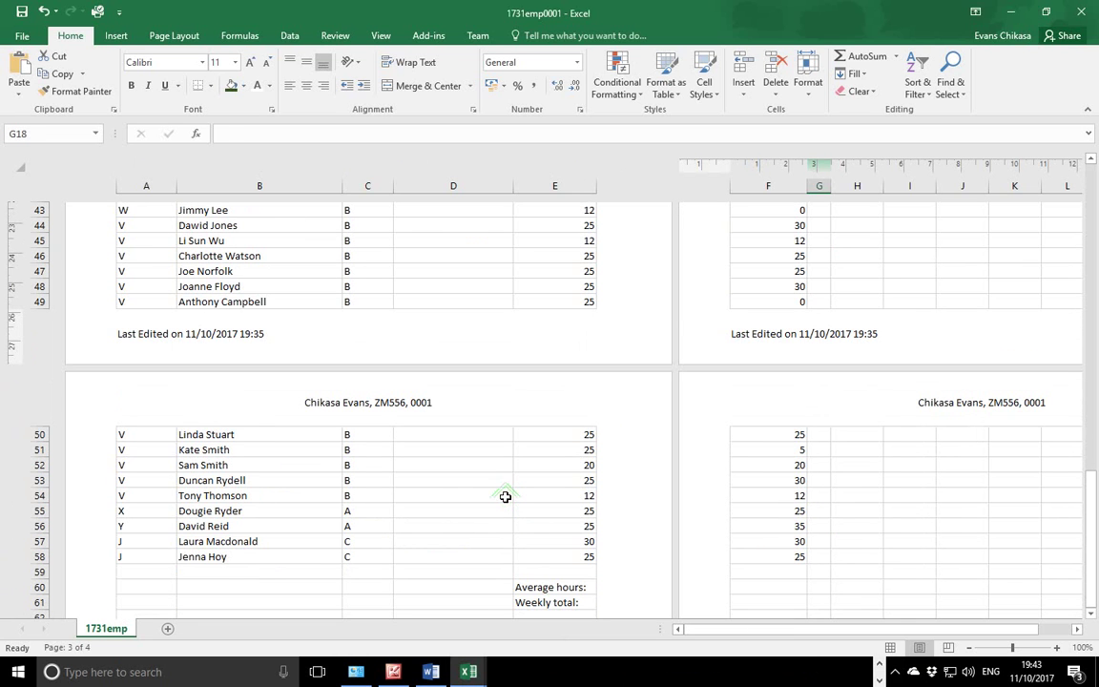
scroll(506, 497, down, 2)
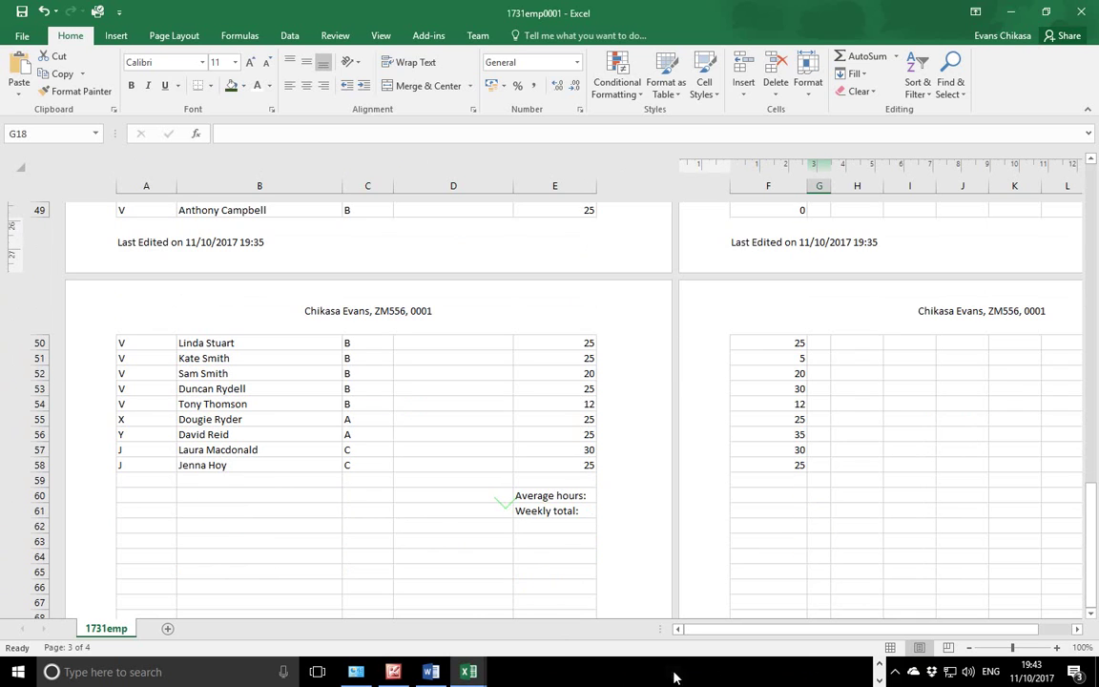
Drag the scroll bar back to the top of the sheet and bring the exam PDF forward.
mouse_move(484, 676)
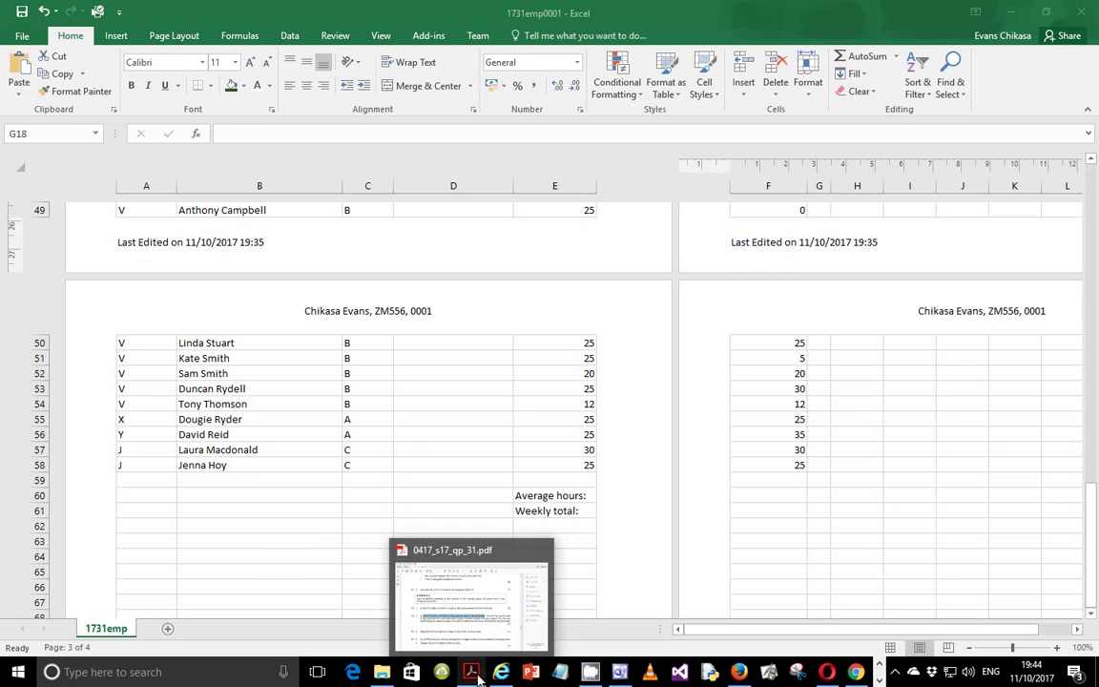
mouse_move(492, 604)
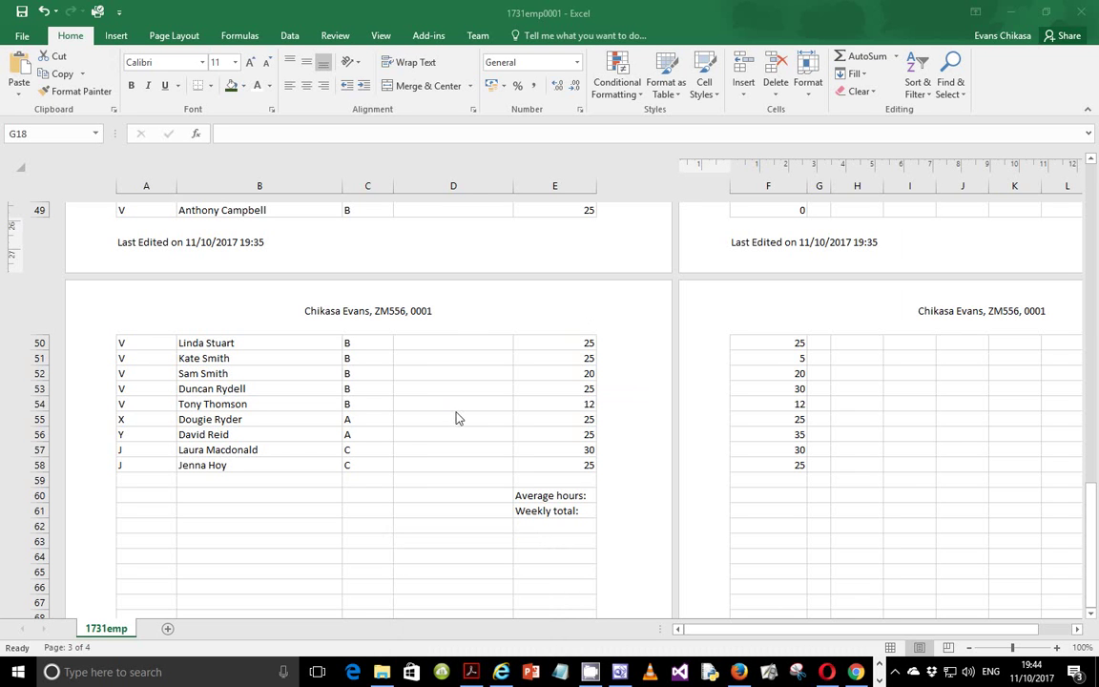
click(1092, 515)
drag(1090, 510, 1096, 188)
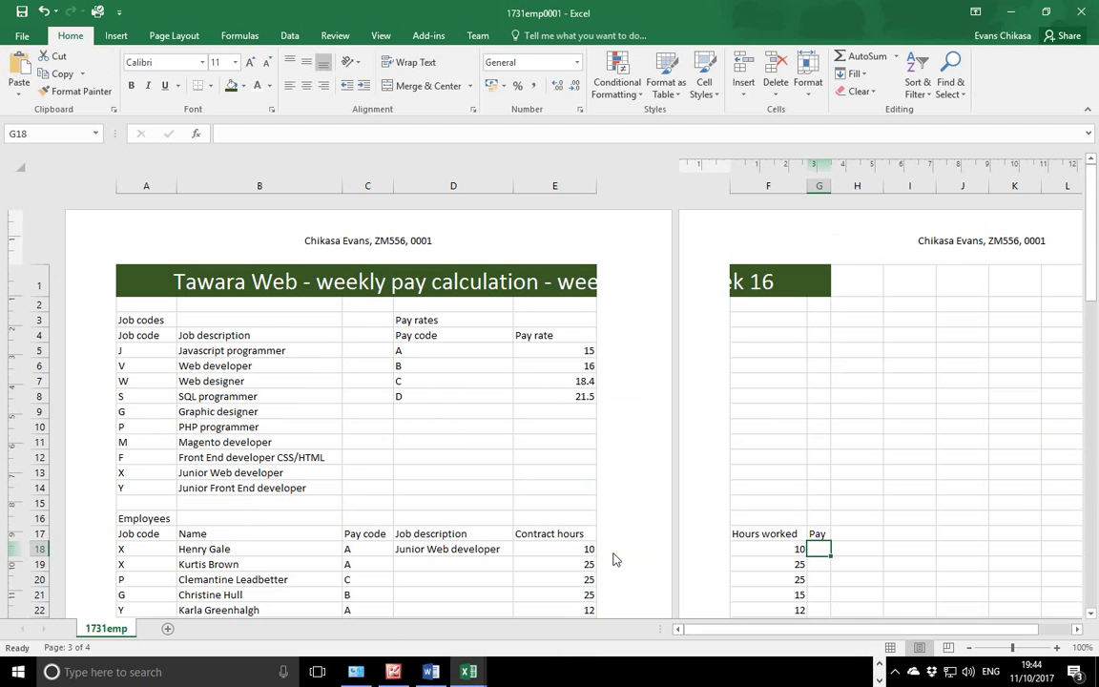
click(879, 666)
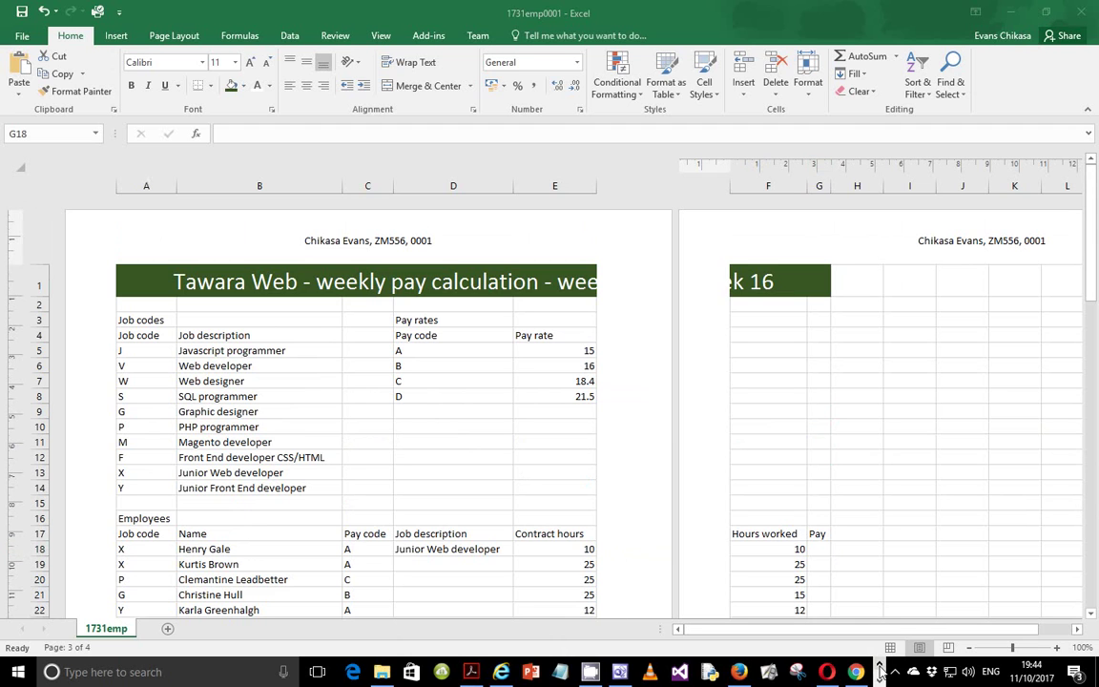
click(472, 673)
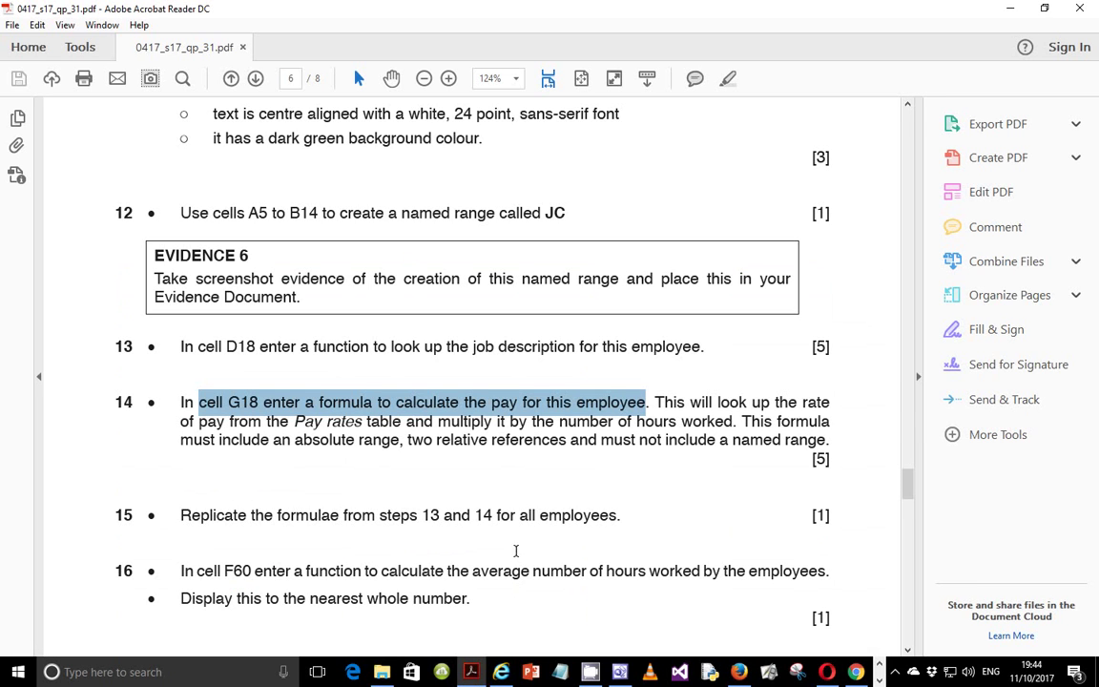
Mark the lookup wording and 'Pay rates table' in question 14.
click(647, 405)
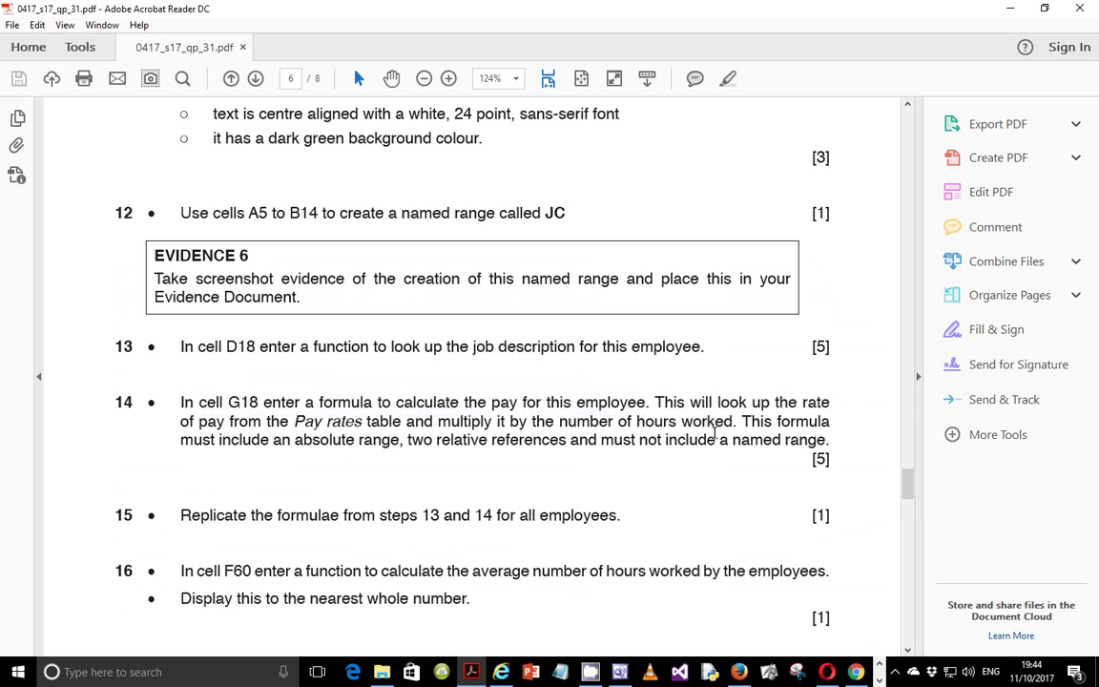
drag(652, 405, 761, 405)
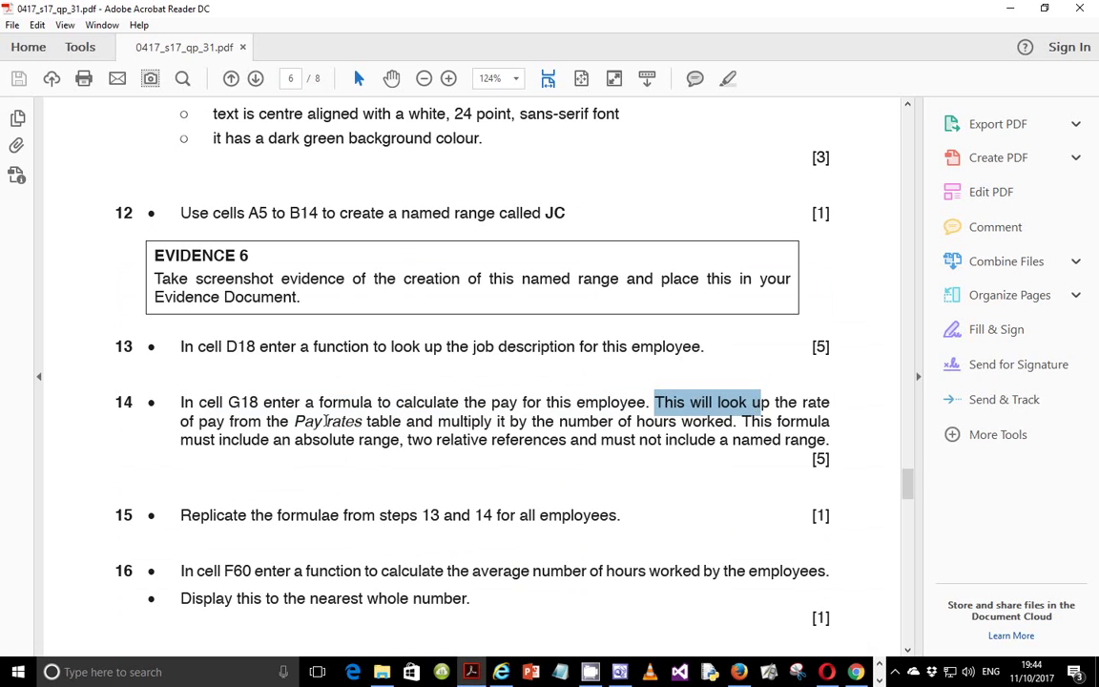
drag(295, 421, 392, 425)
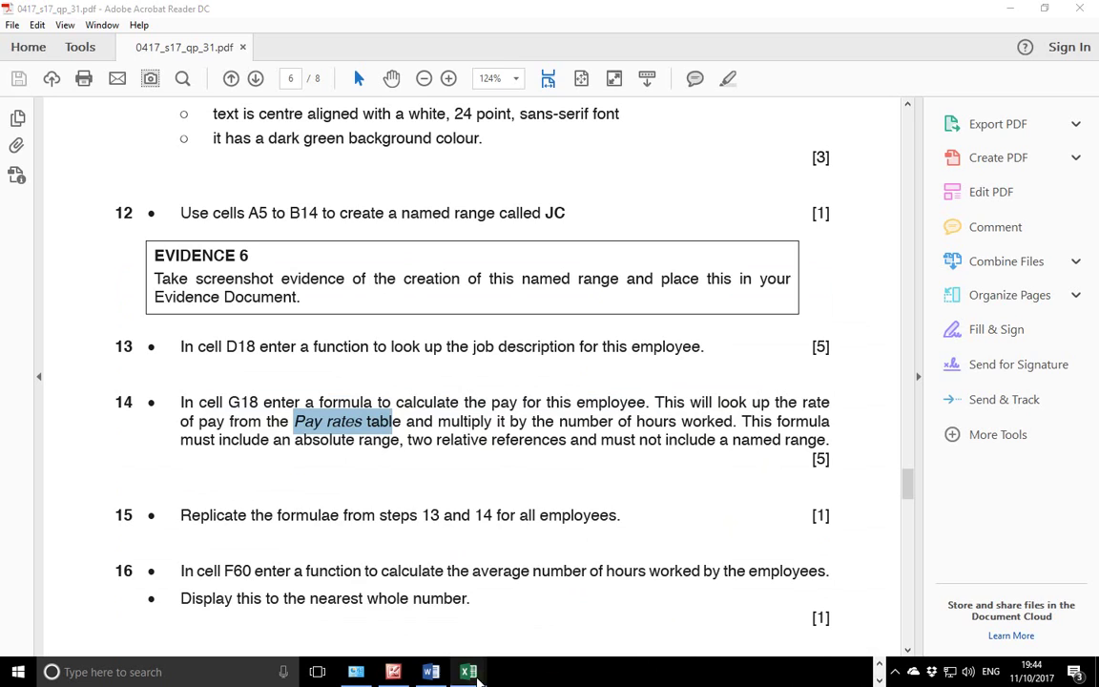
Back in the 1731emp0001 workbook, select the first employees' hours worked cells.
mouse_move(477, 673)
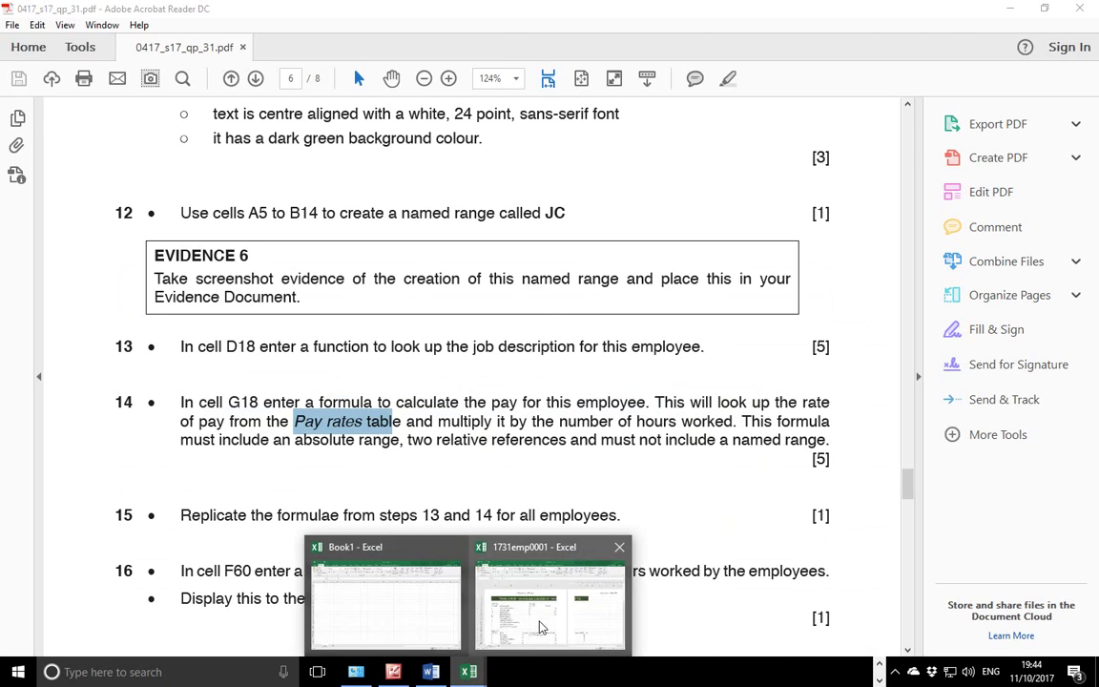
click(540, 625)
scroll(744, 485, down, 2)
drag(781, 379, 783, 463)
scroll(782, 462, up, 3)
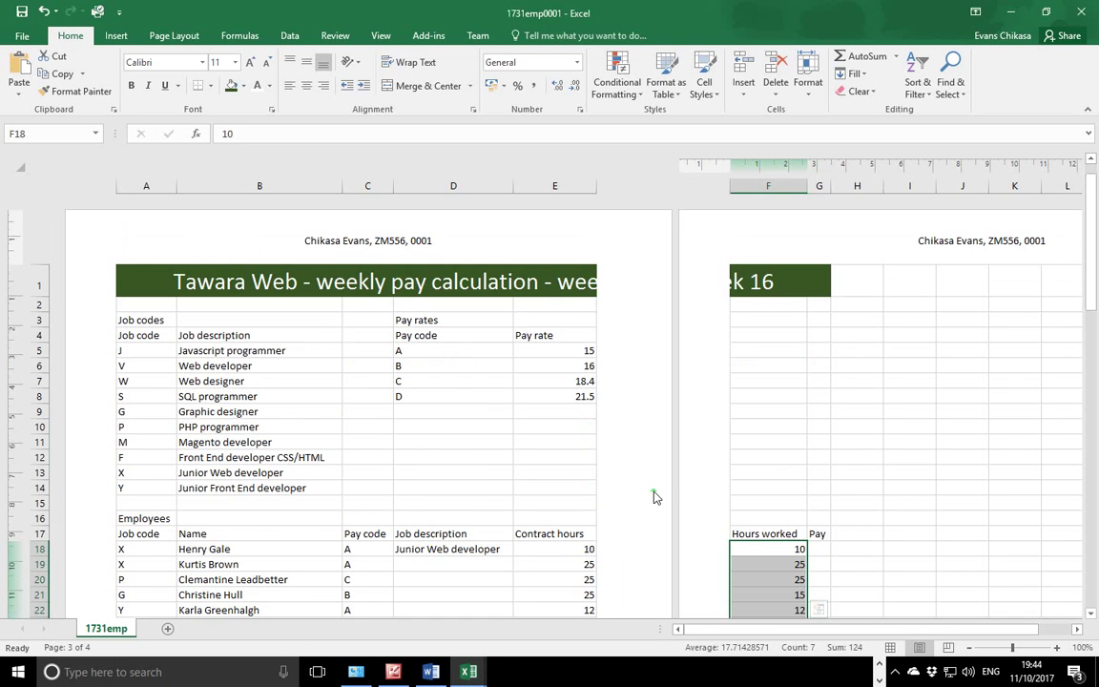
click(564, 351)
drag(563, 351, 562, 397)
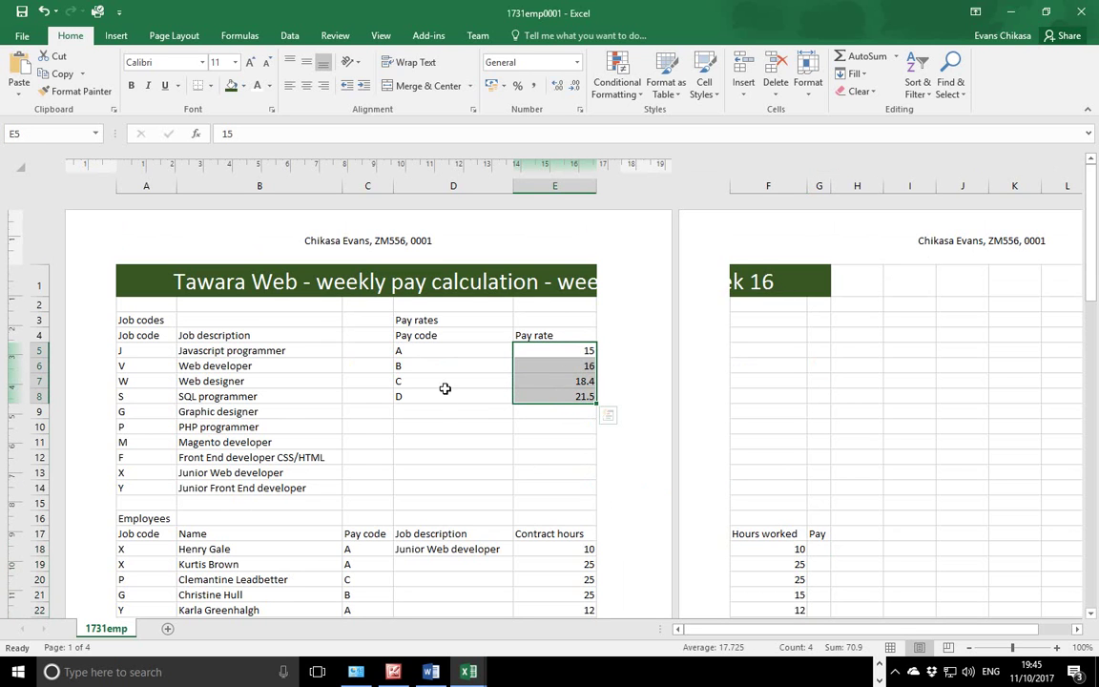
click(435, 349)
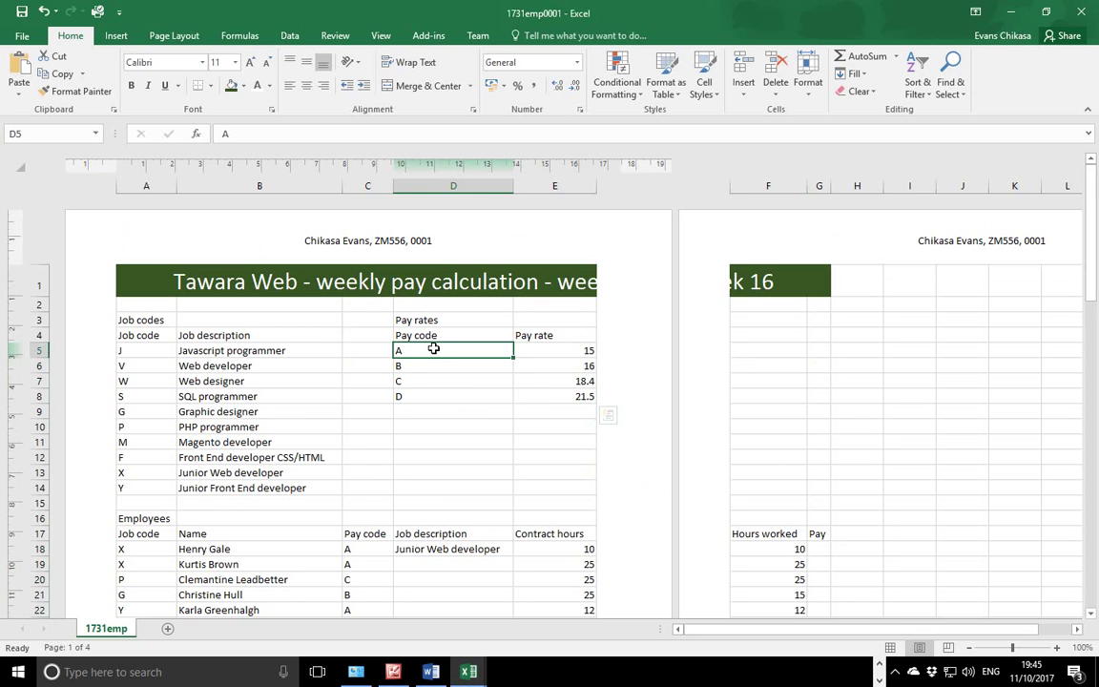
click(356, 551)
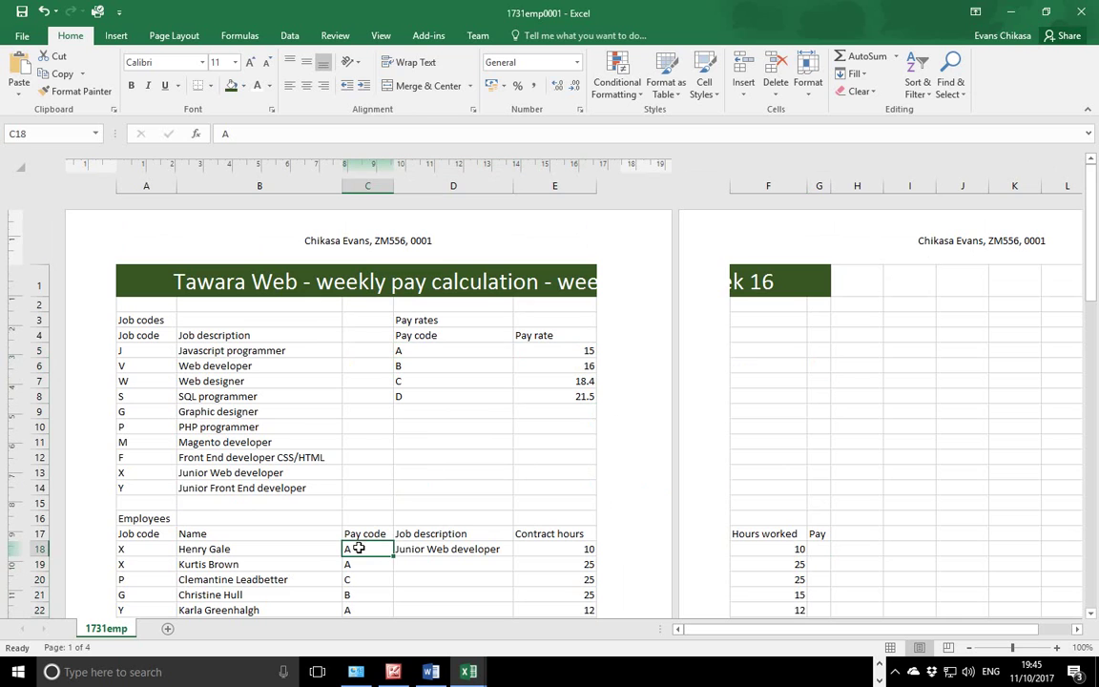
click(463, 352)
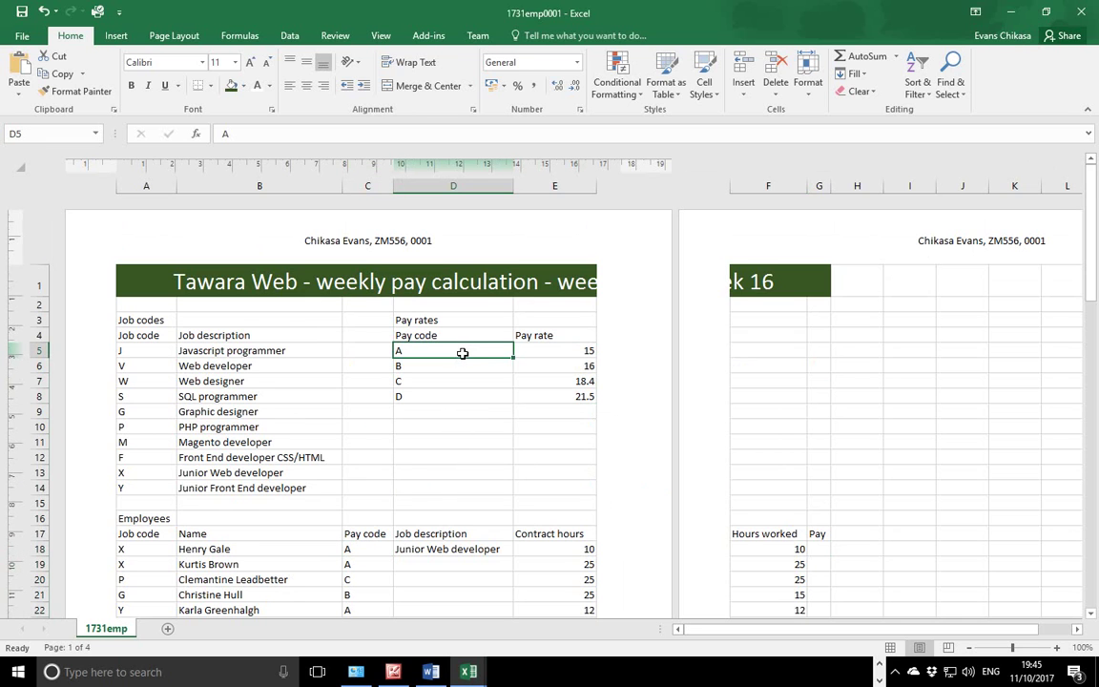
click(556, 352)
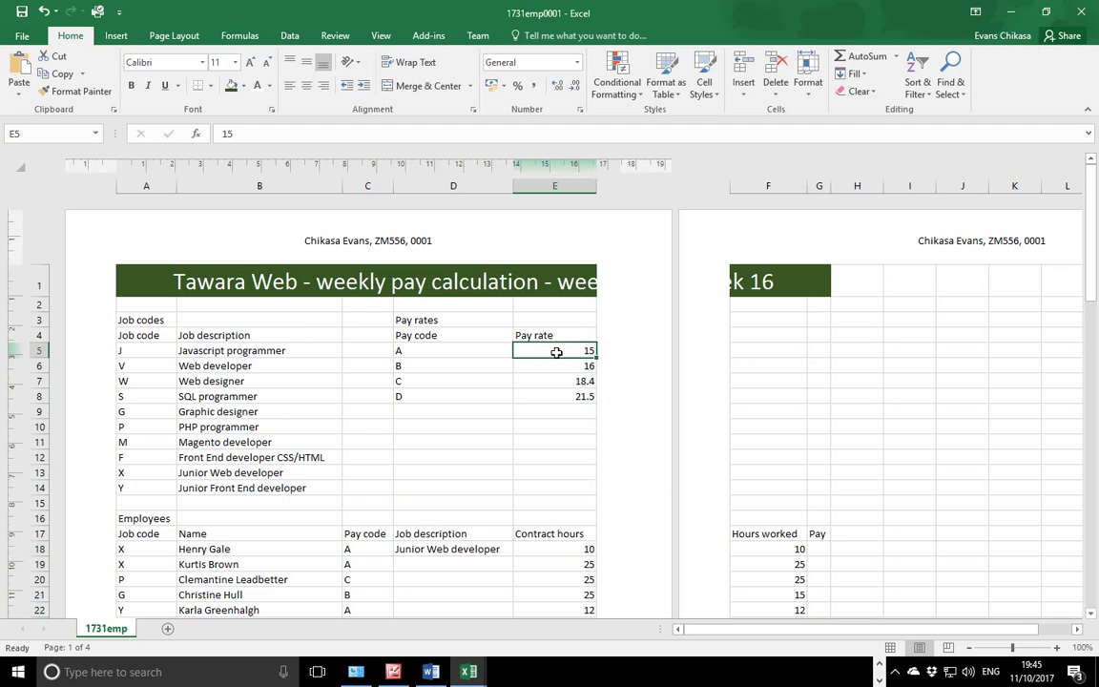
click(779, 550)
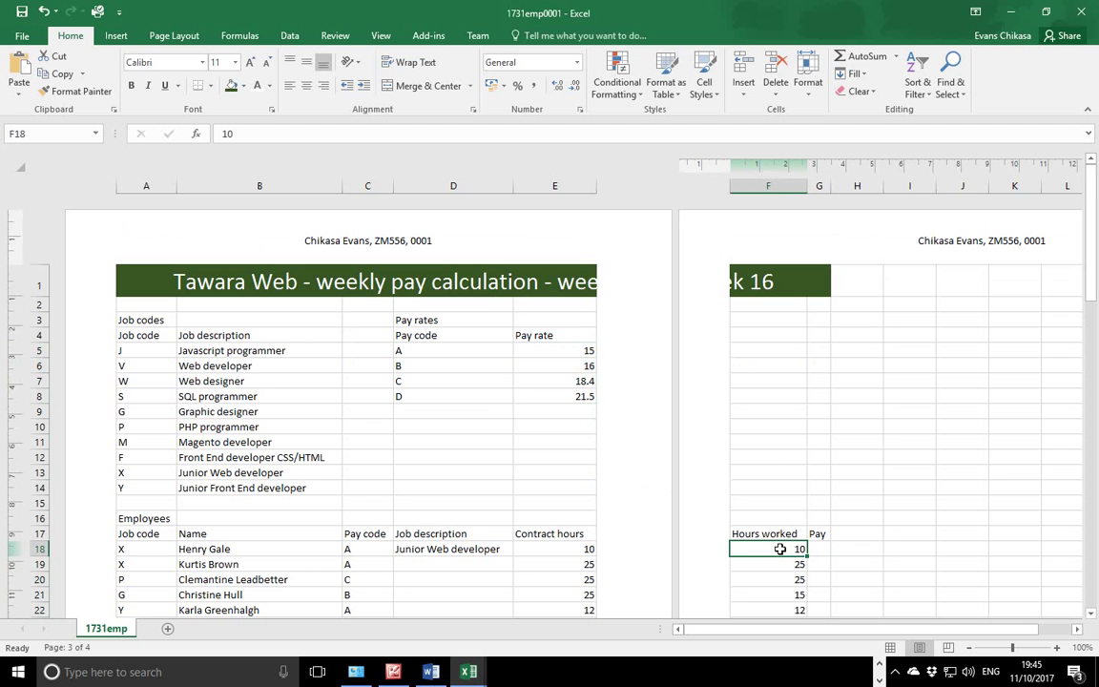
click(824, 546)
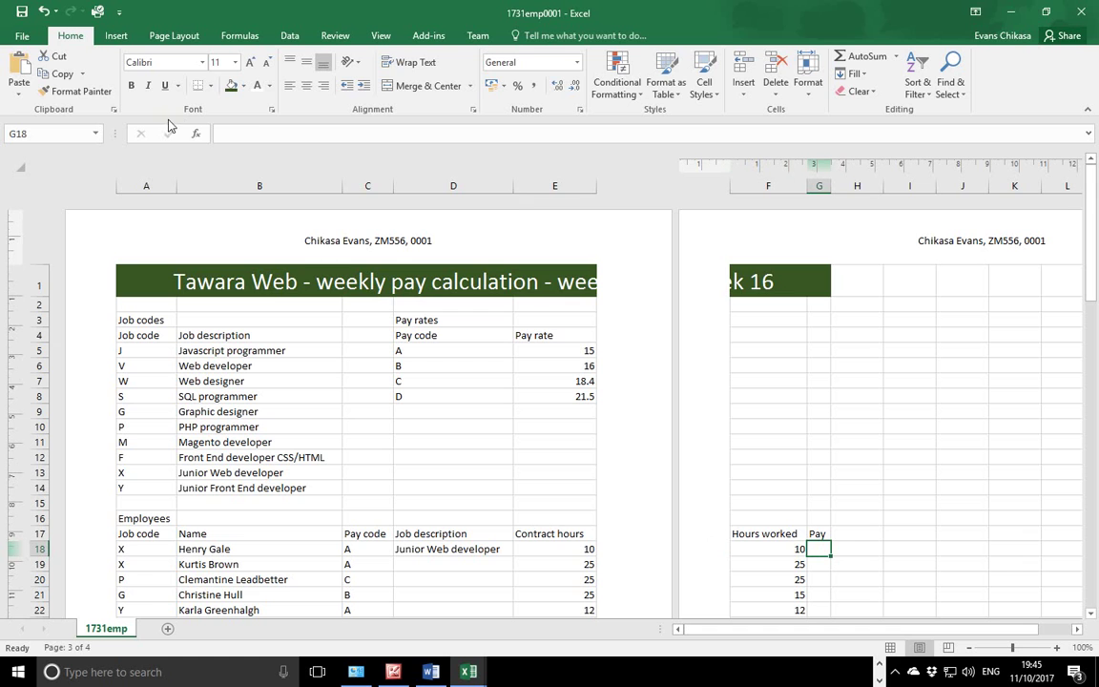
Start a VLOOKUP in G18 with lookup value C18 and table array D5:E8.
text(=)
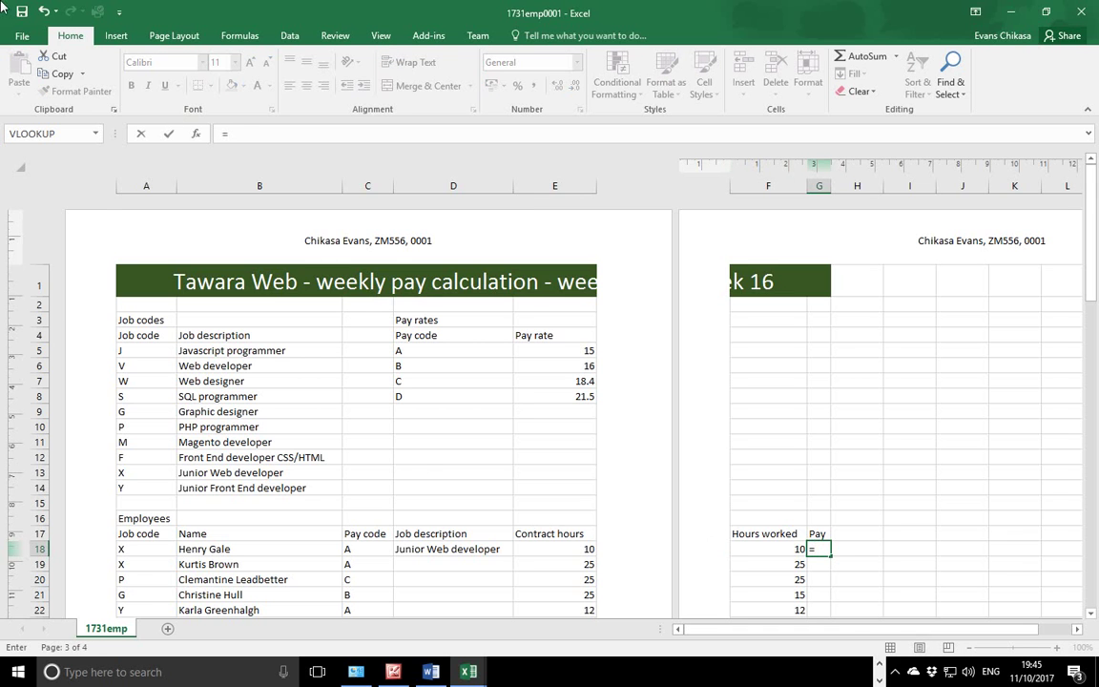
click(96, 134)
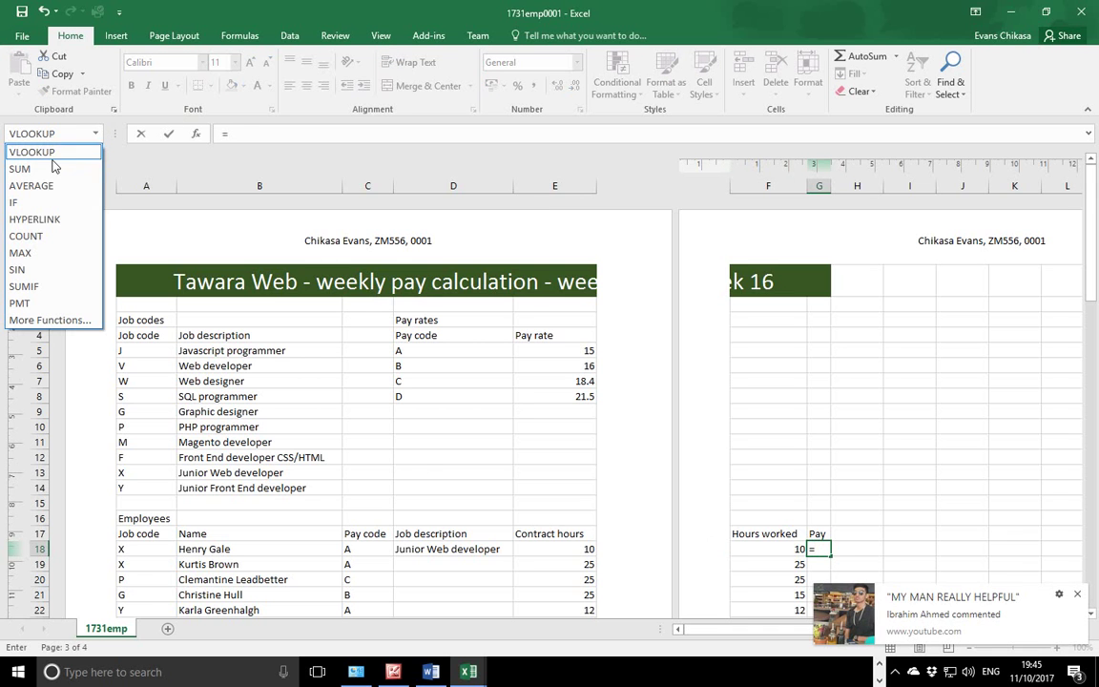
click(23, 152)
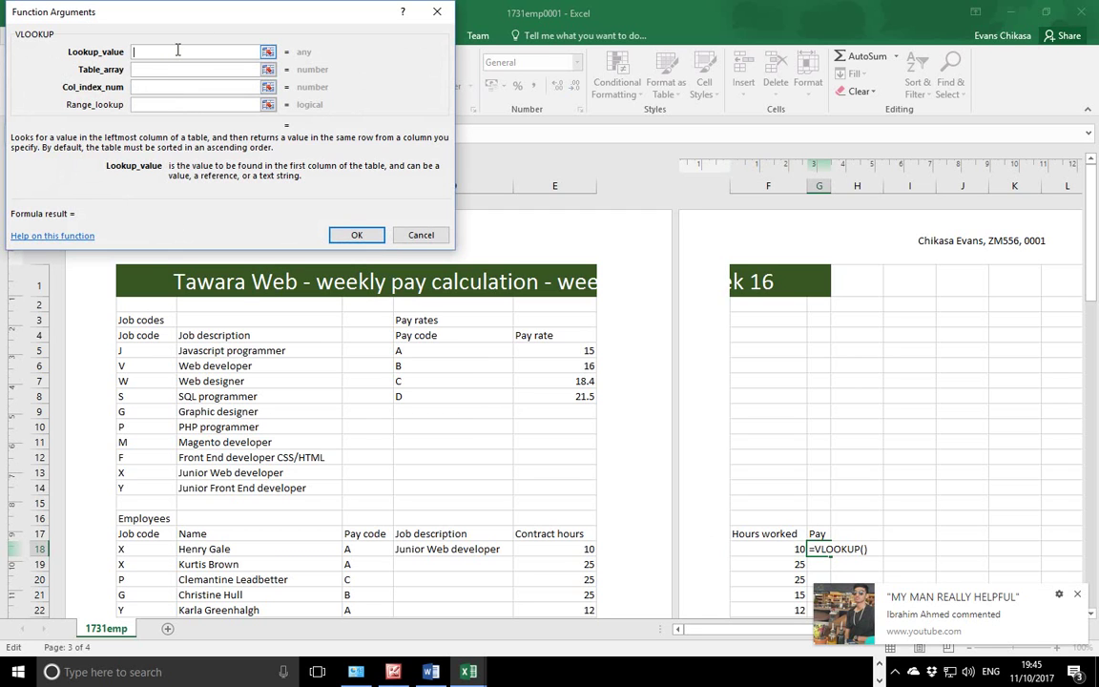
click(371, 549)
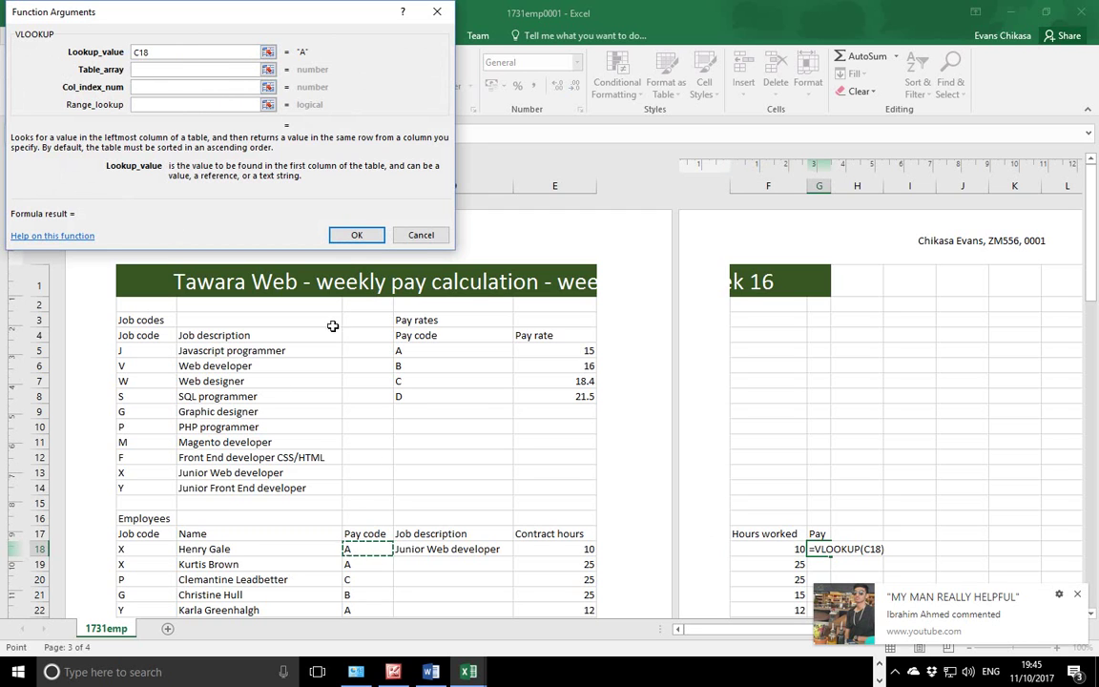
click(211, 71)
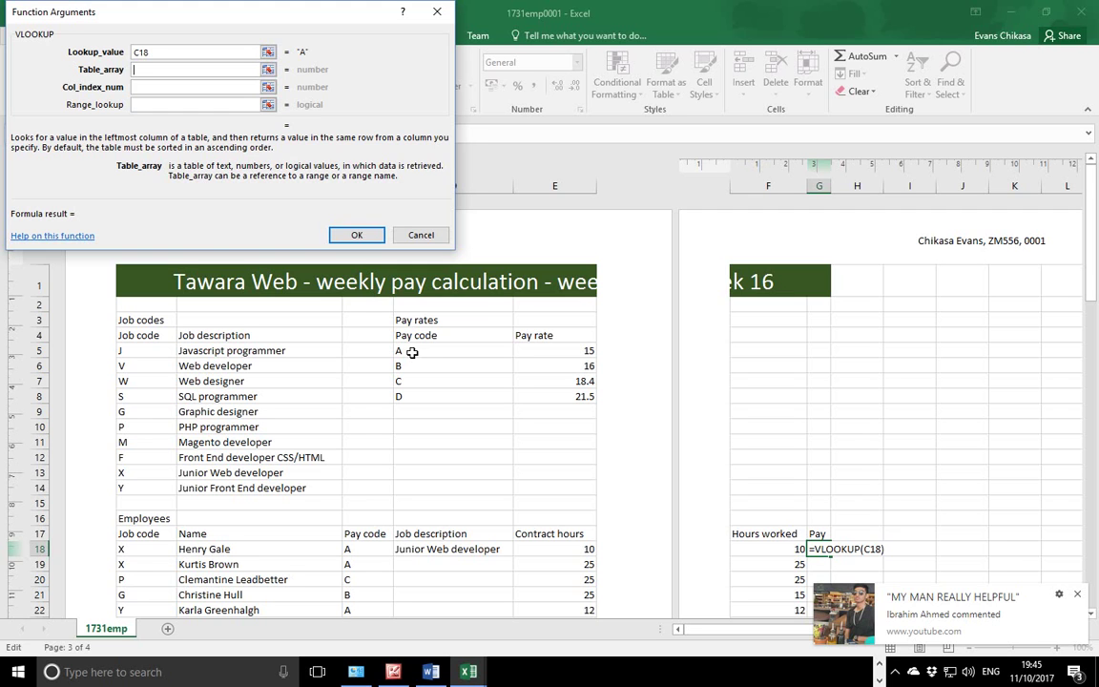
drag(412, 352, 557, 393)
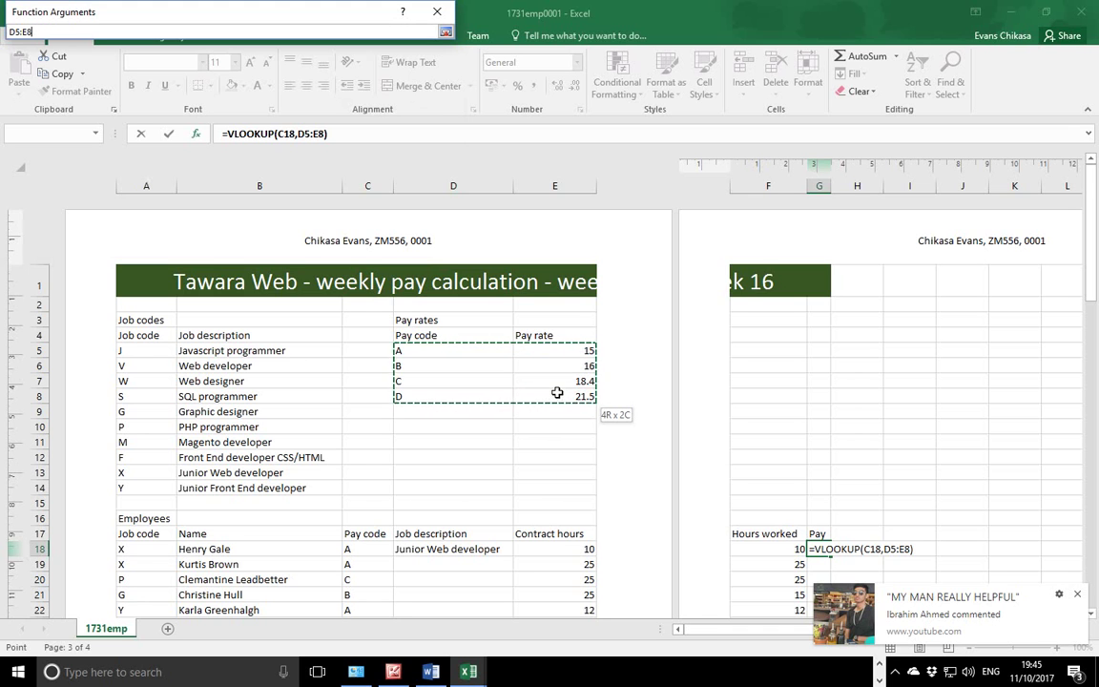
drag(558, 393, 554, 389)
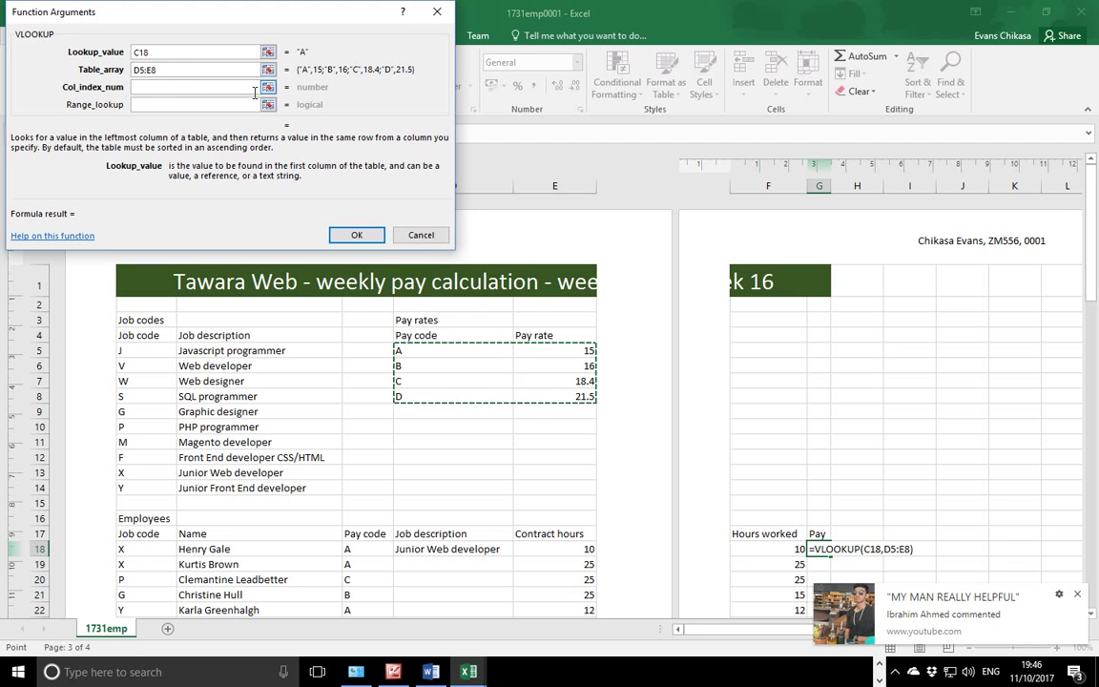
Lock the table array as $D$5:$E$8, set column 2 and FALSE, and confirm to show 15.
key(F4)
key(F4)
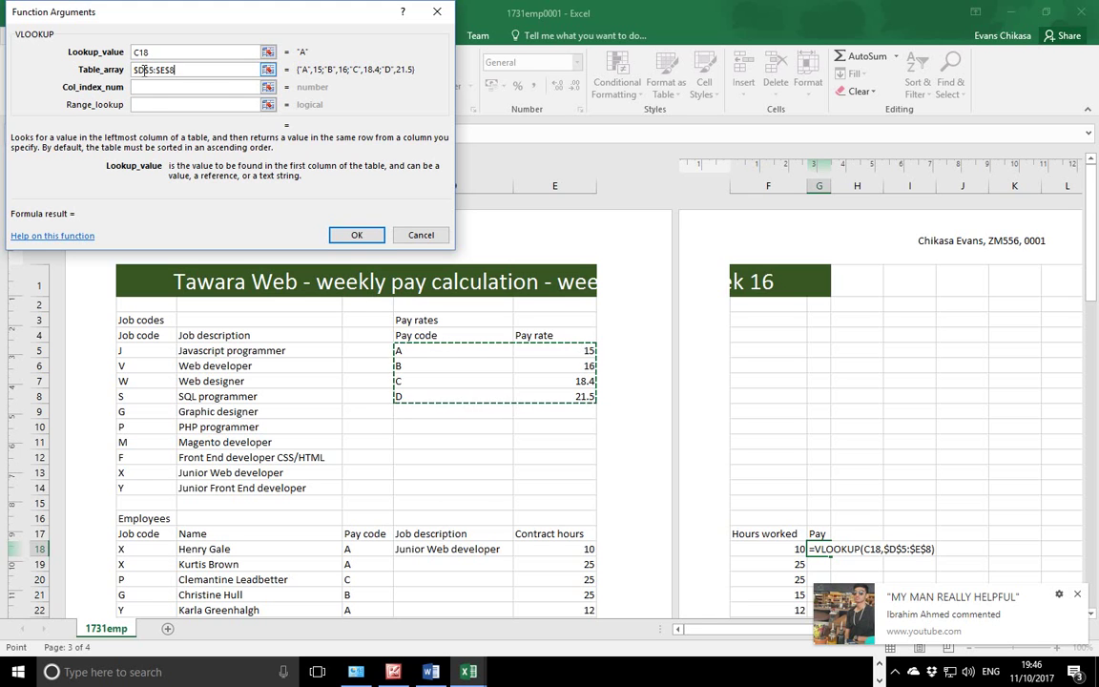
key(F4)
key(F4)
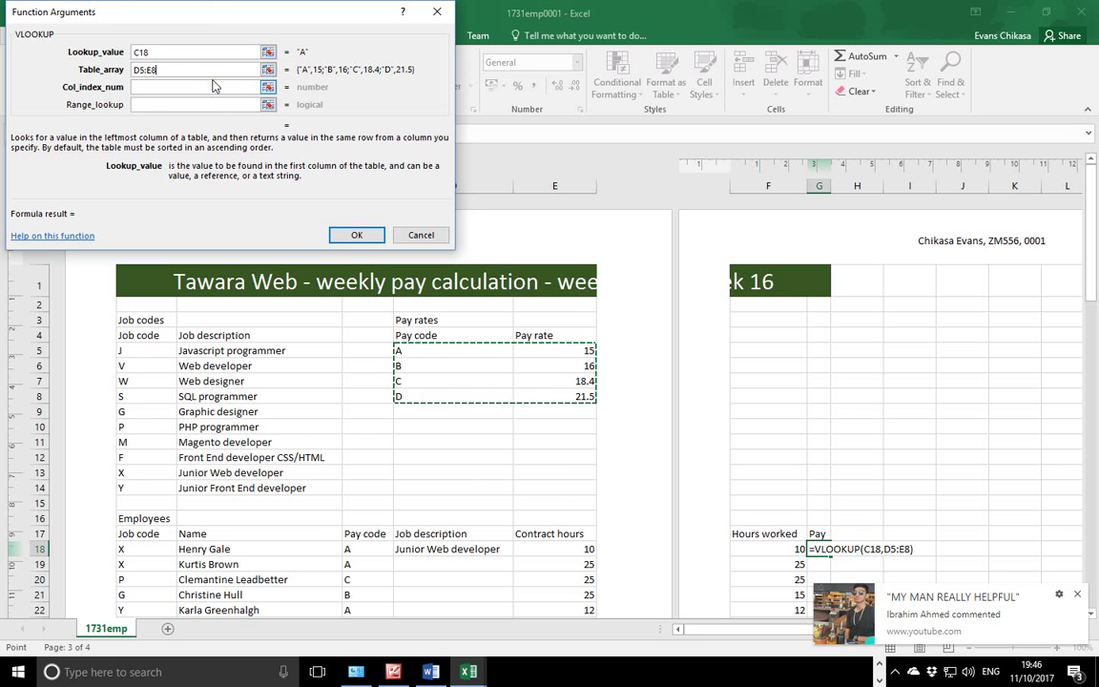
key(F4)
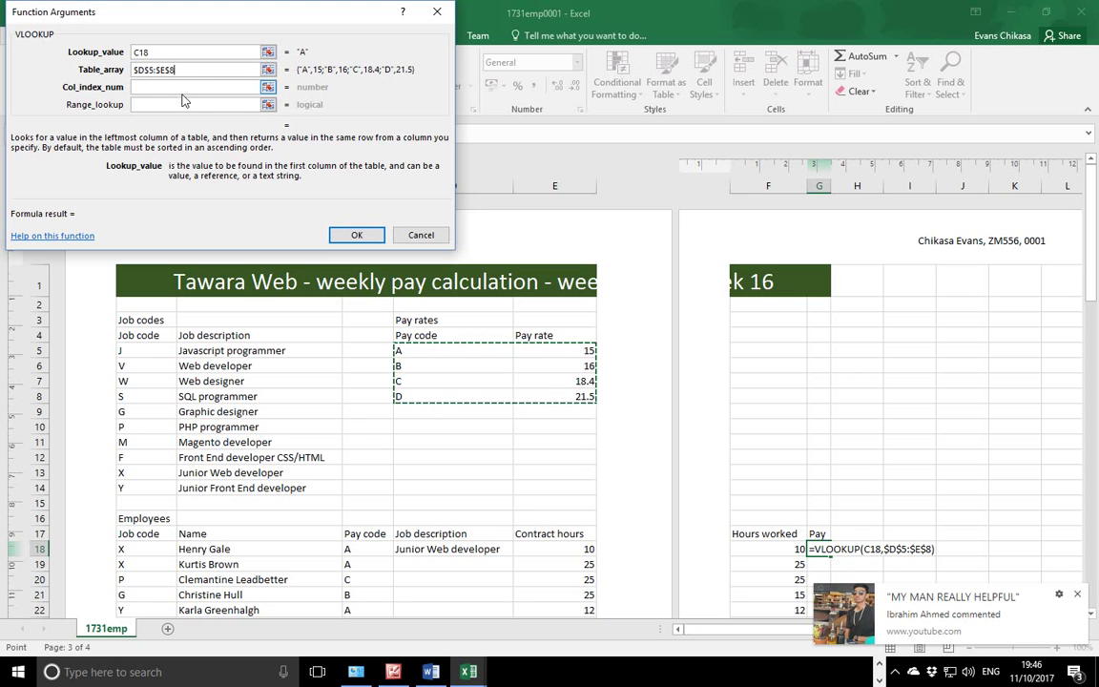
click(194, 87)
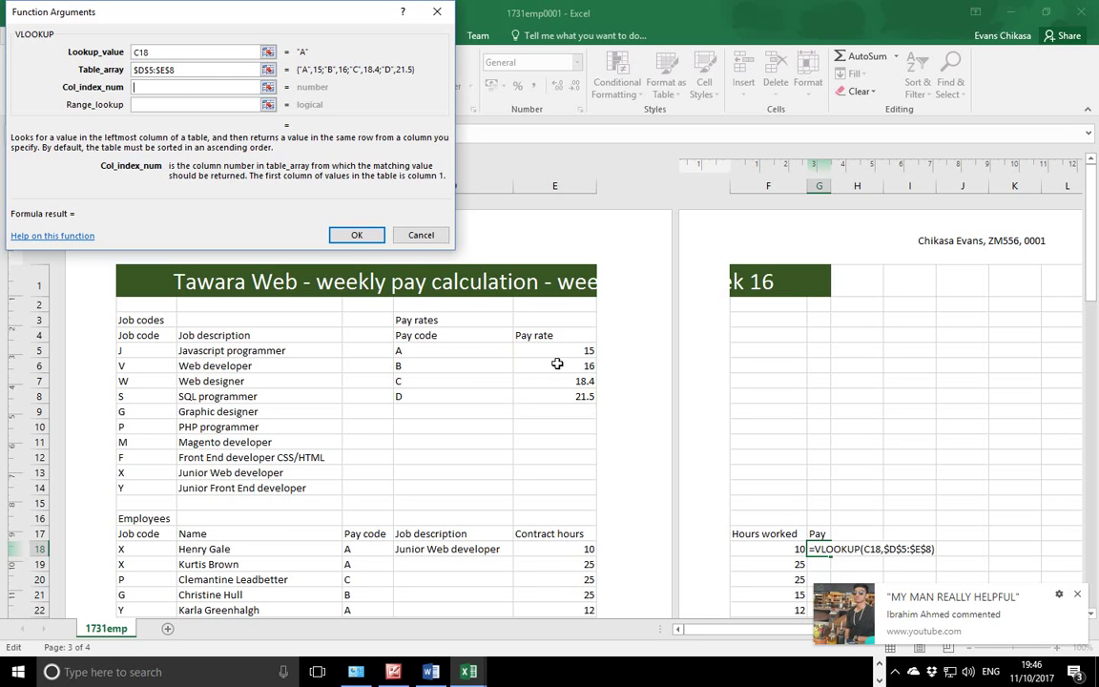
text(2)
click(203, 104)
text(FALSE)
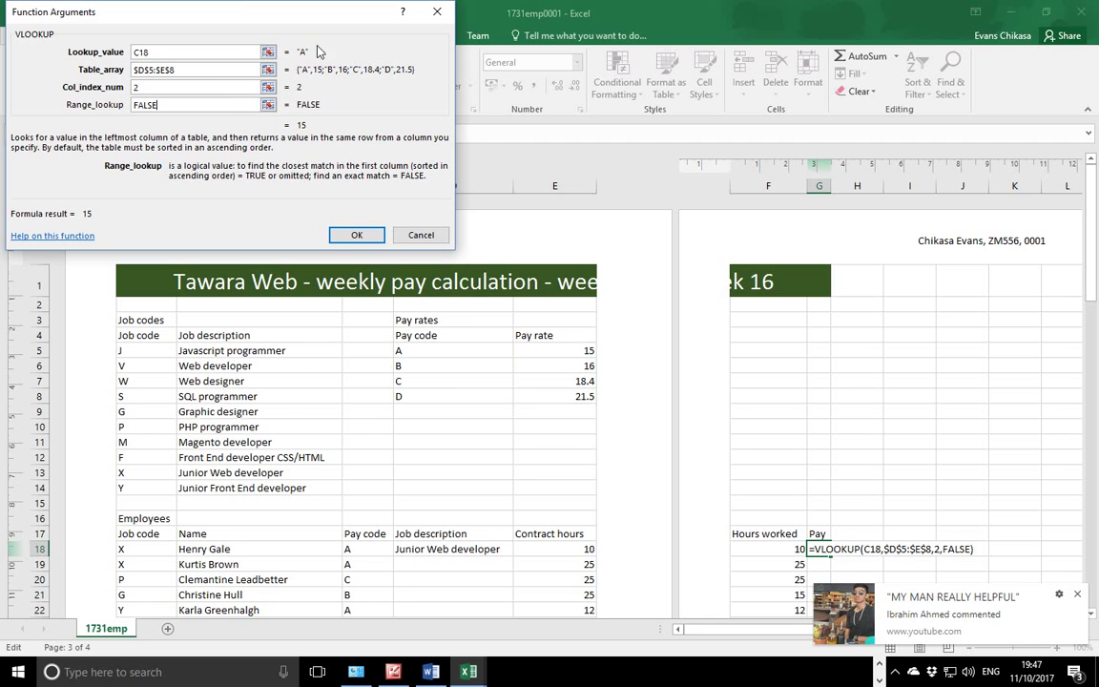
click(356, 236)
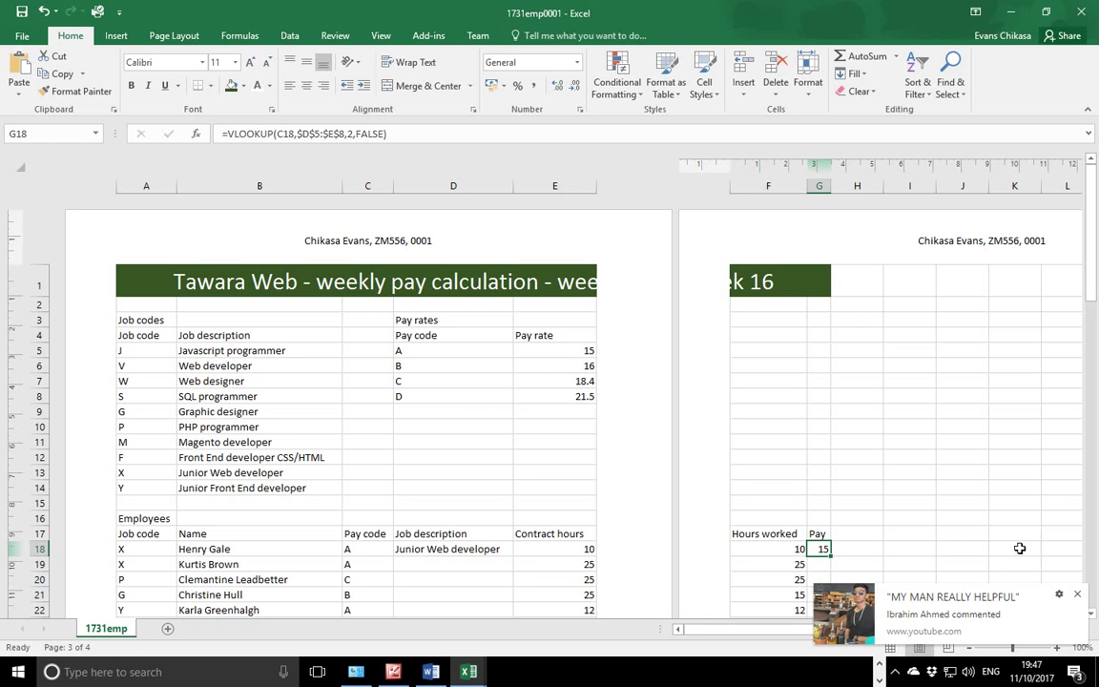
Multiply G18's pay-rate lookup by the hours in F18 so the first pay reads 150.
click(1077, 593)
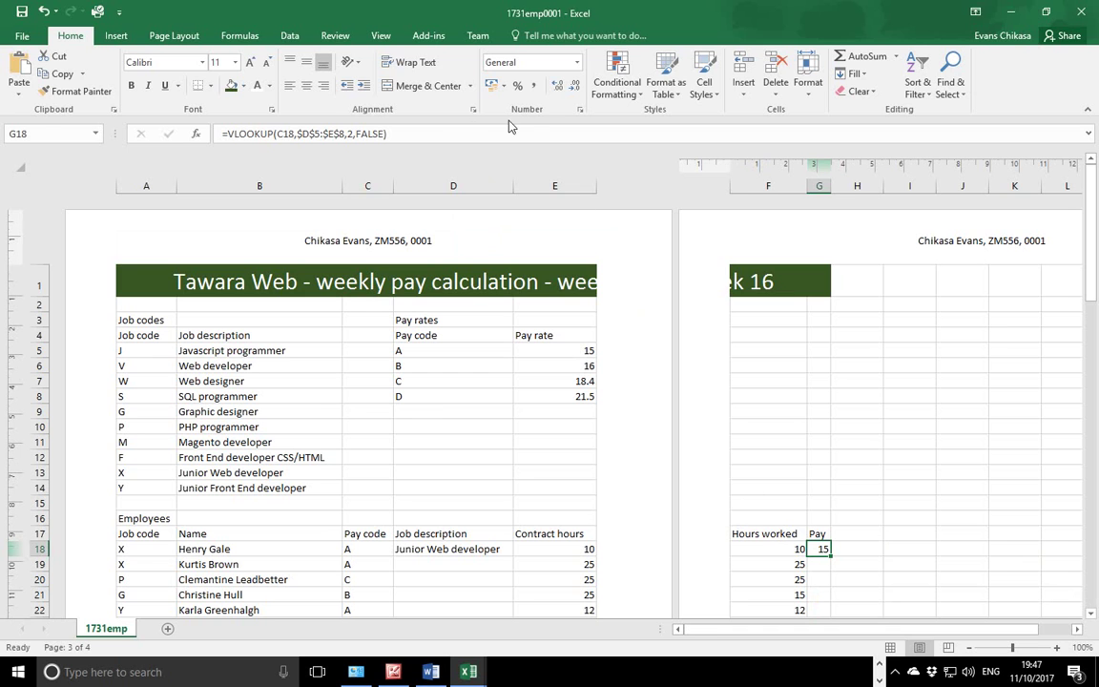
click(446, 134)
text(*)
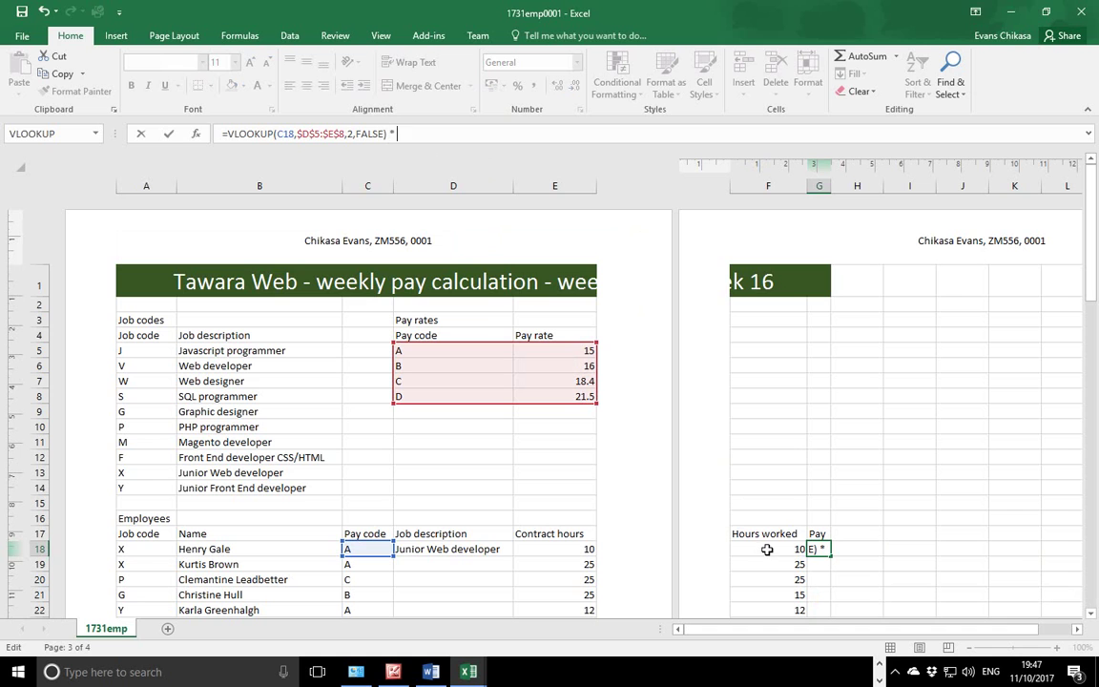
click(766, 549)
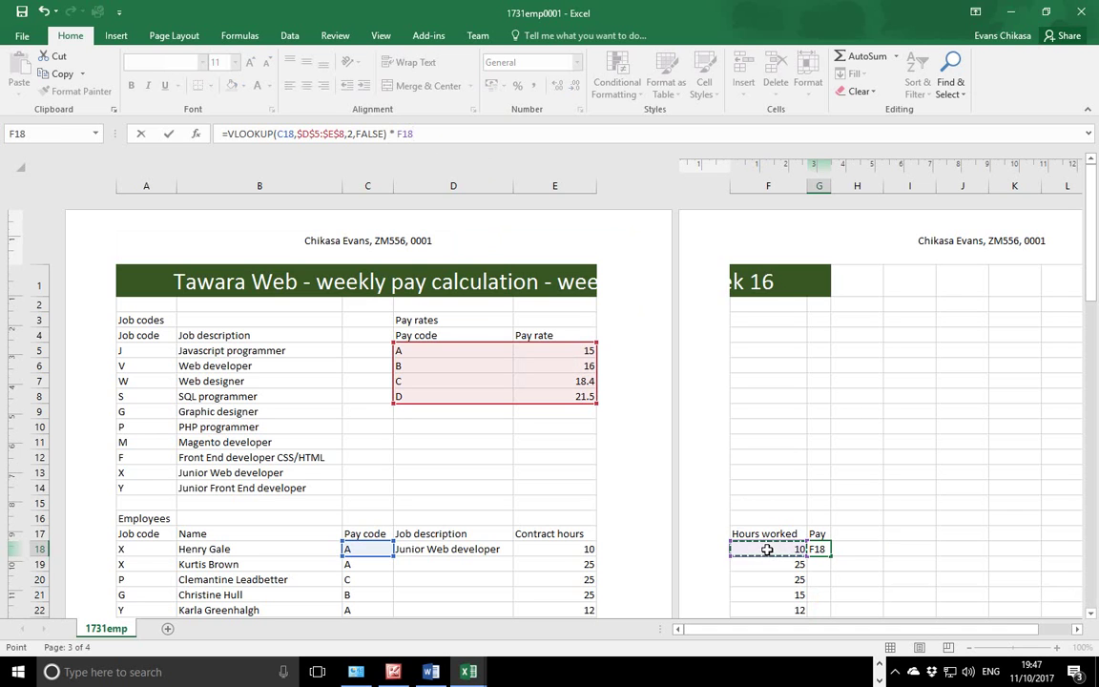
key(Return)
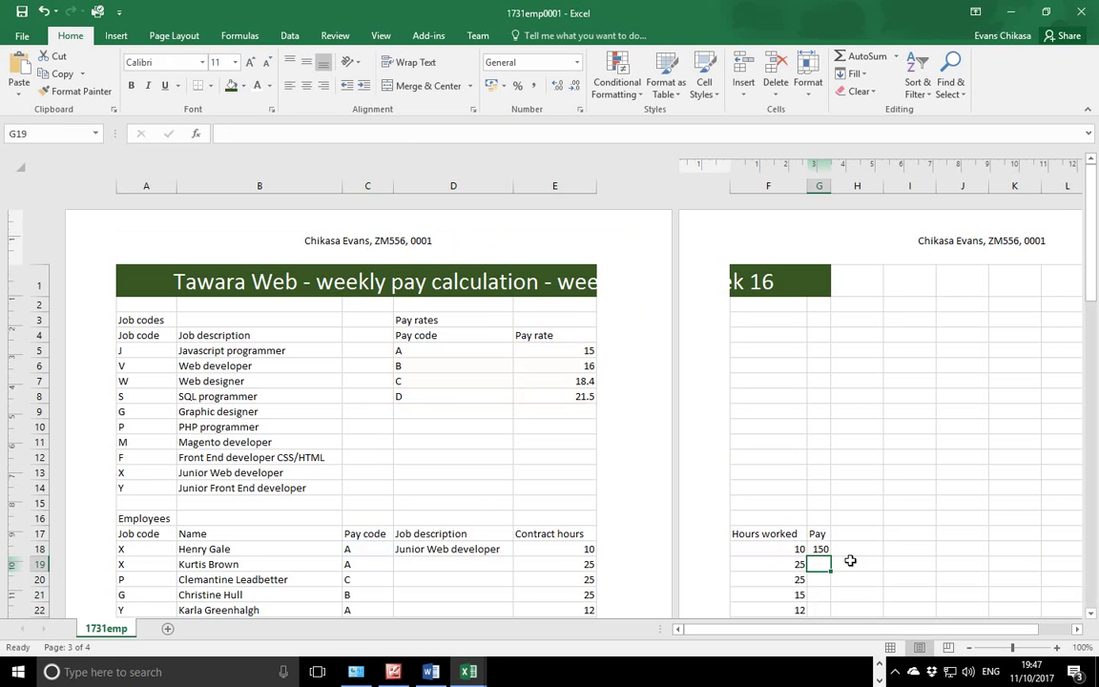
Review the G18 pay formula's arguments and recommit it unchanged.
click(820, 549)
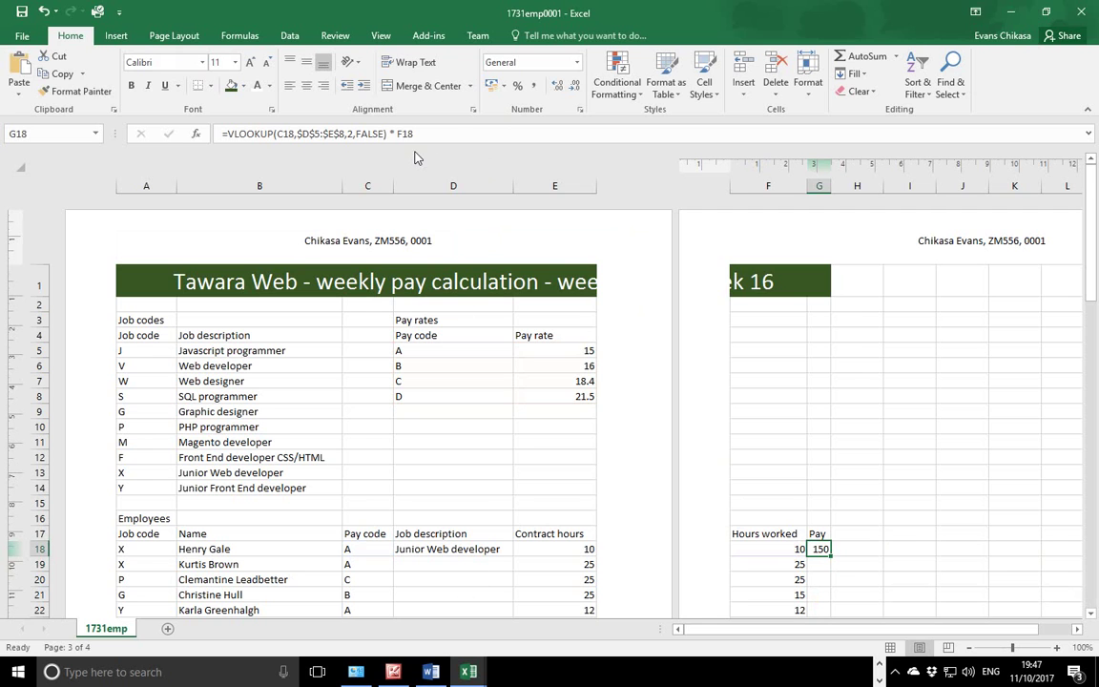
click(339, 135)
drag(338, 137, 217, 136)
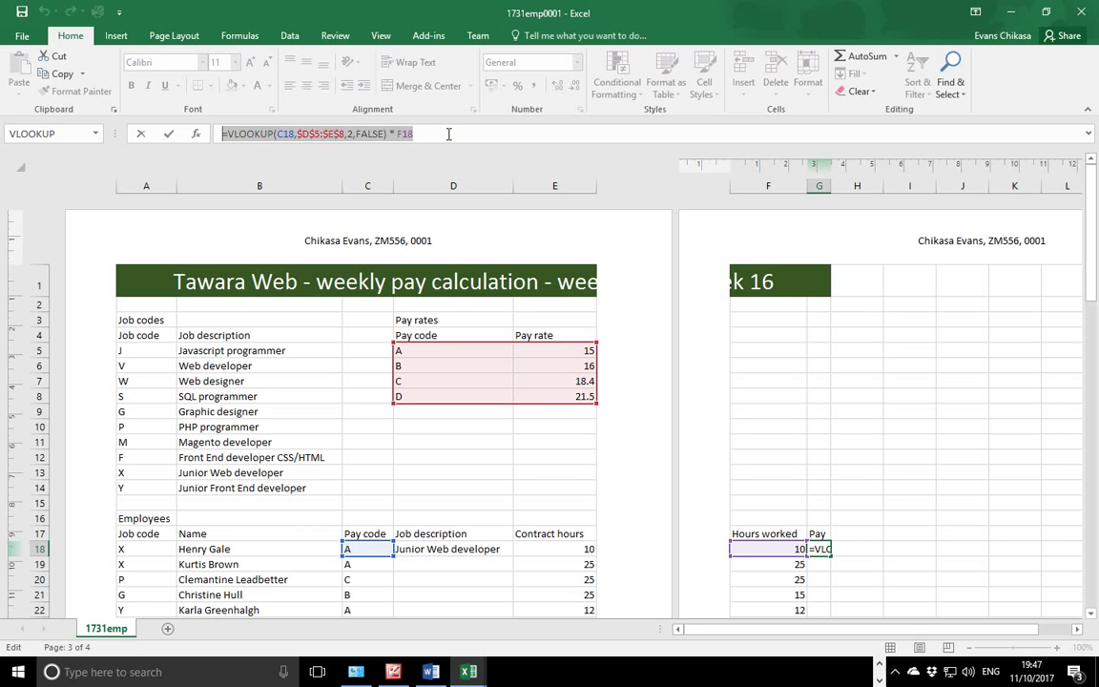
click(329, 134)
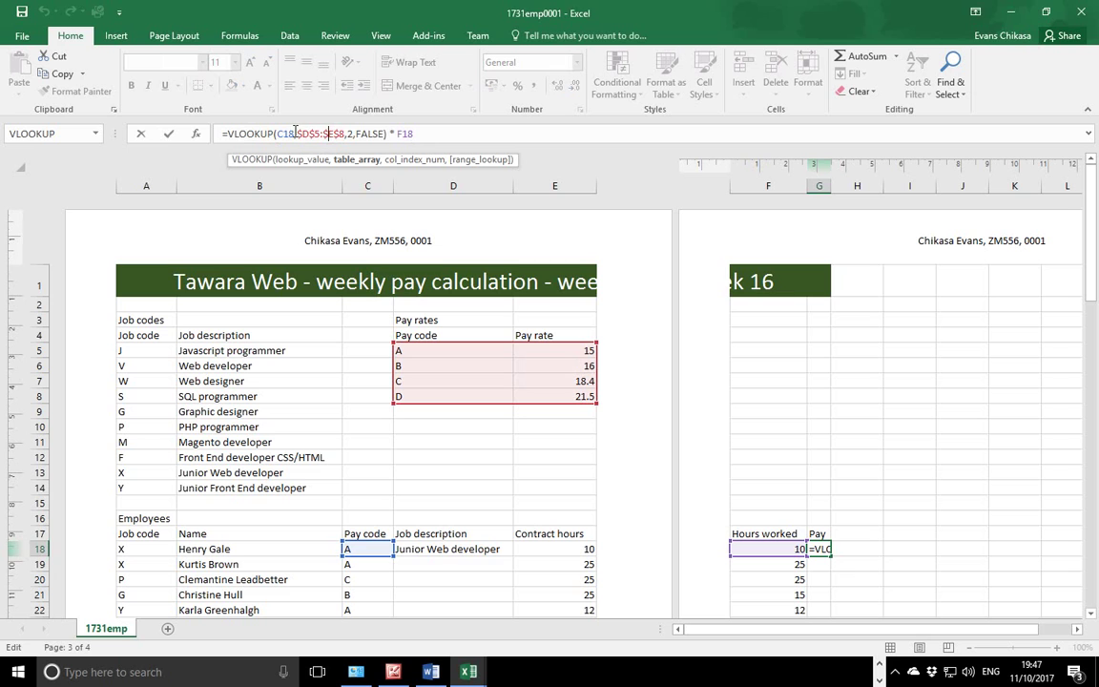
click(287, 134)
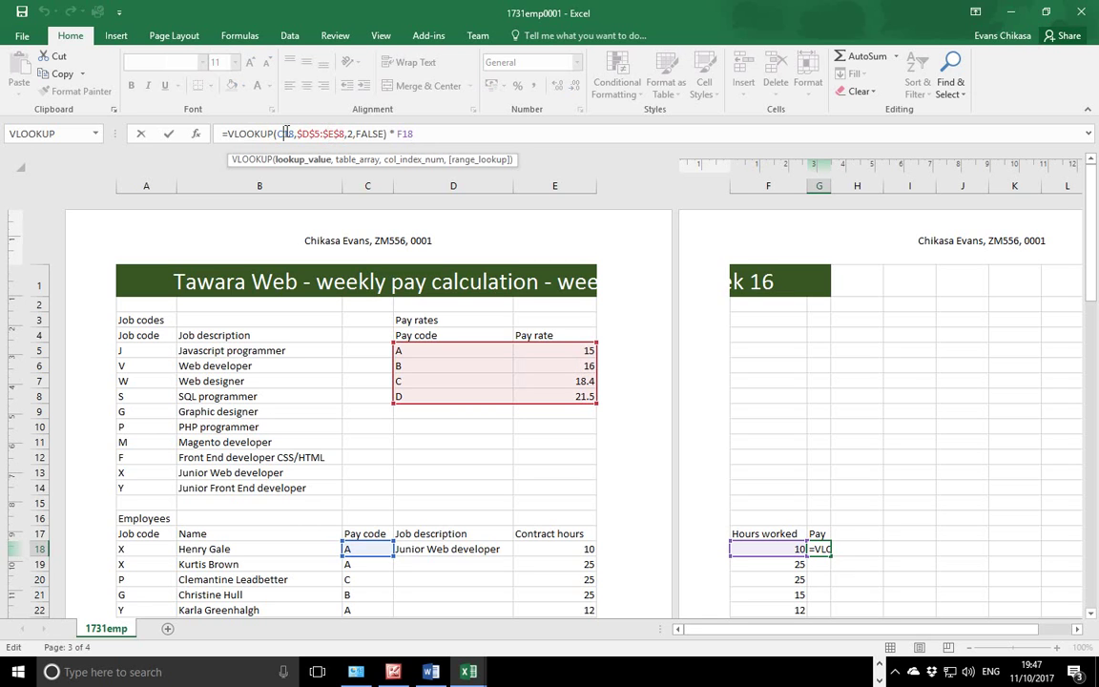
click(415, 133)
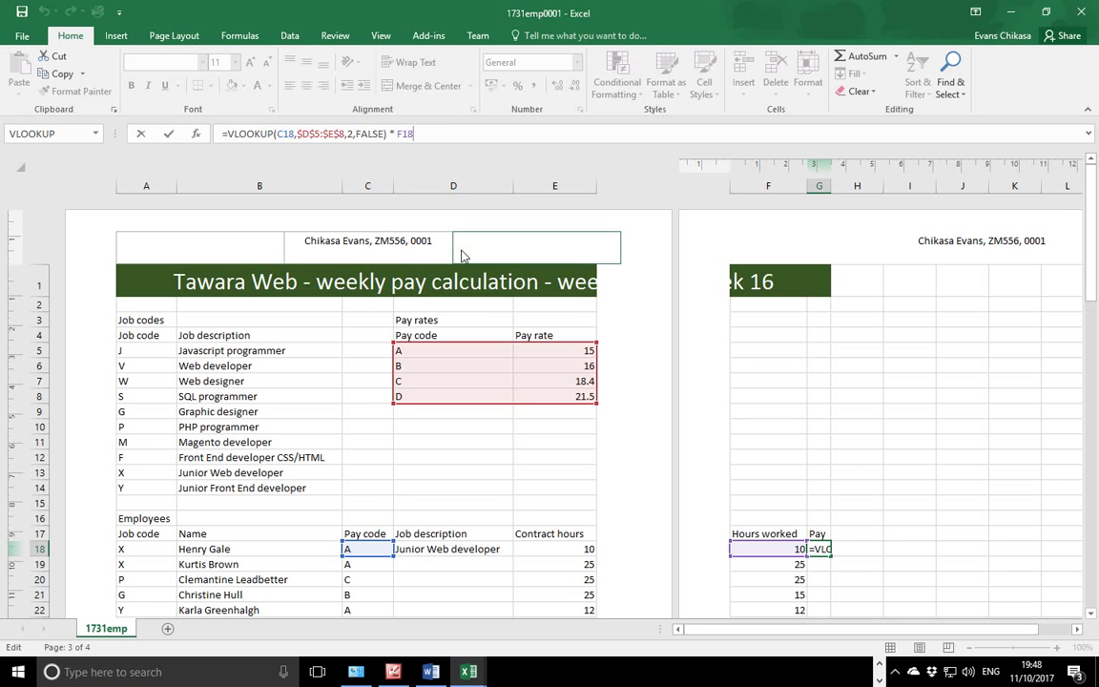
key(Return)
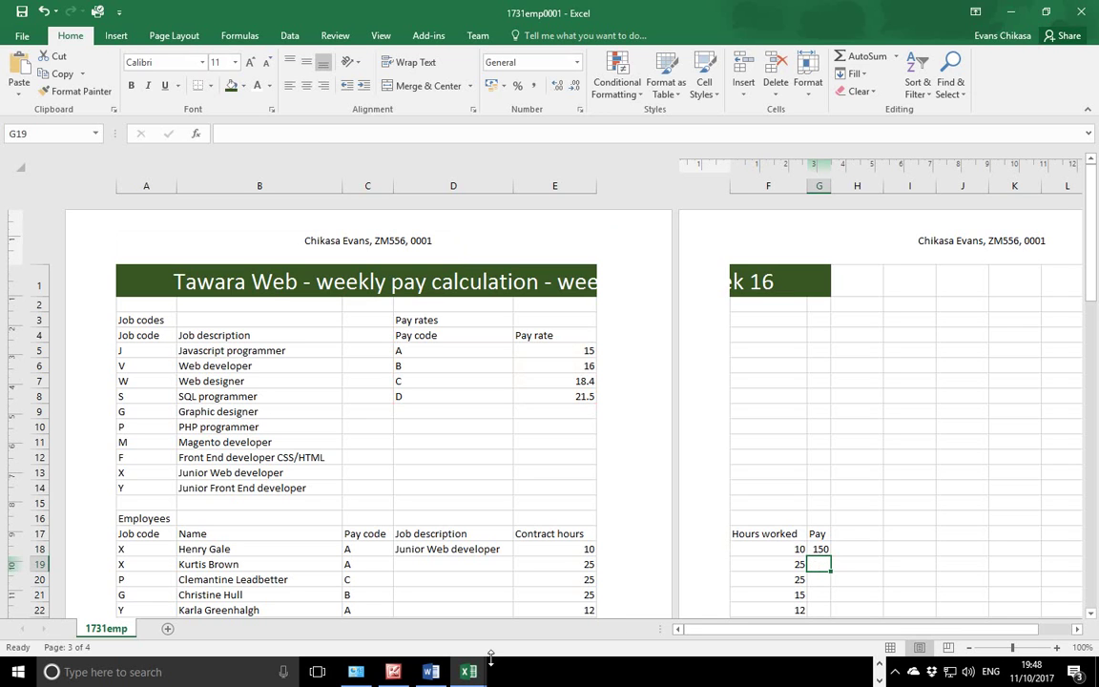
click(880, 666)
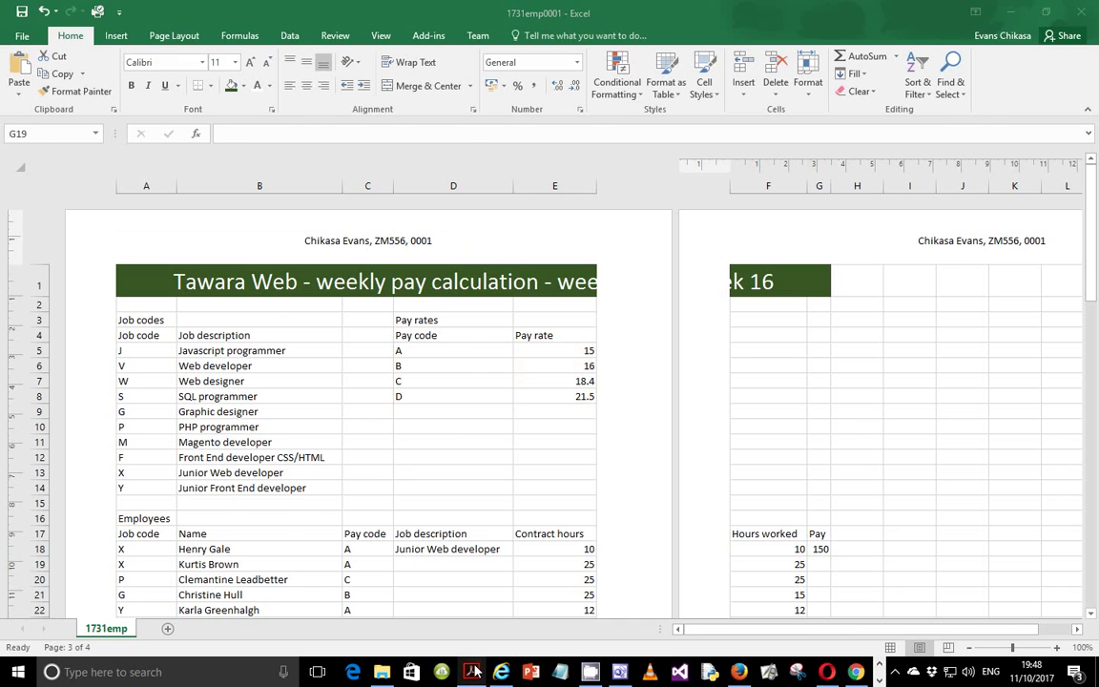
In the exam paper, highlight the 2-decimal-place currency rule and the apply-formatting instruction.
click(470, 671)
scroll(556, 479, up, 10)
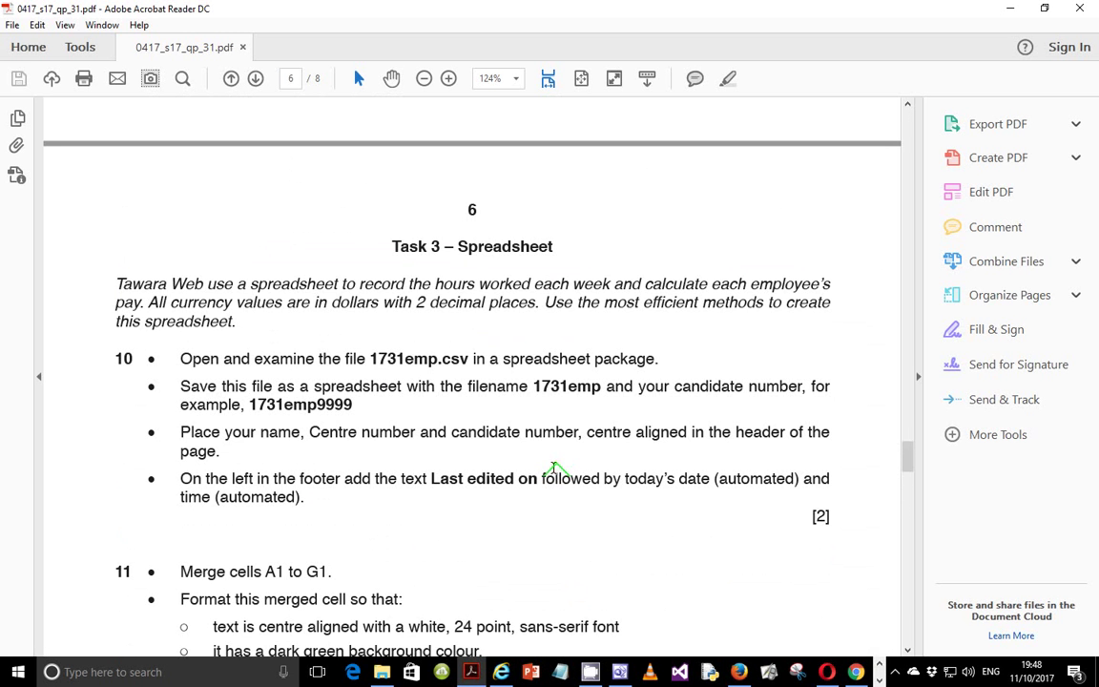
drag(171, 301, 532, 304)
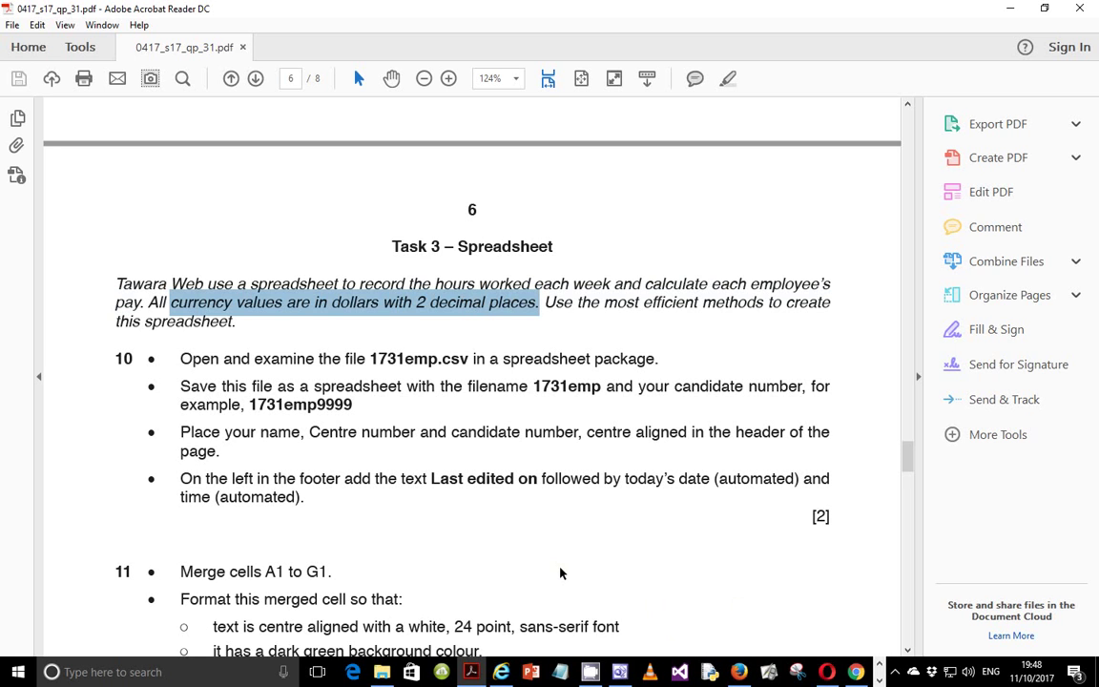
scroll(572, 566, down, 2)
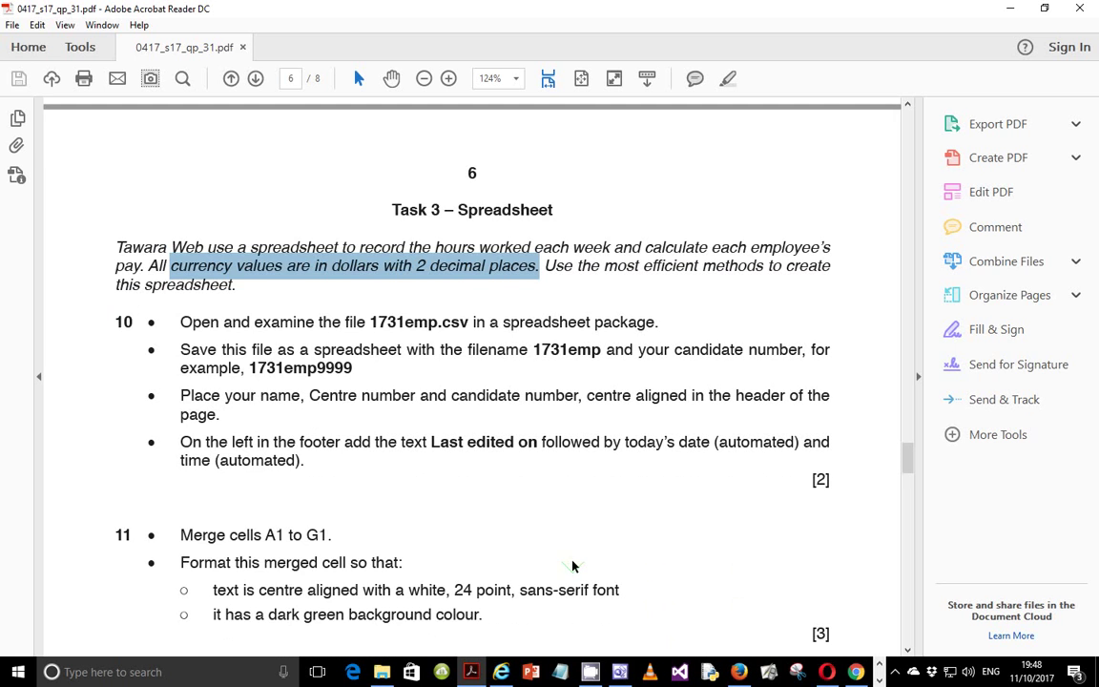
scroll(573, 567, down, 2)
scroll(571, 560, down, 5)
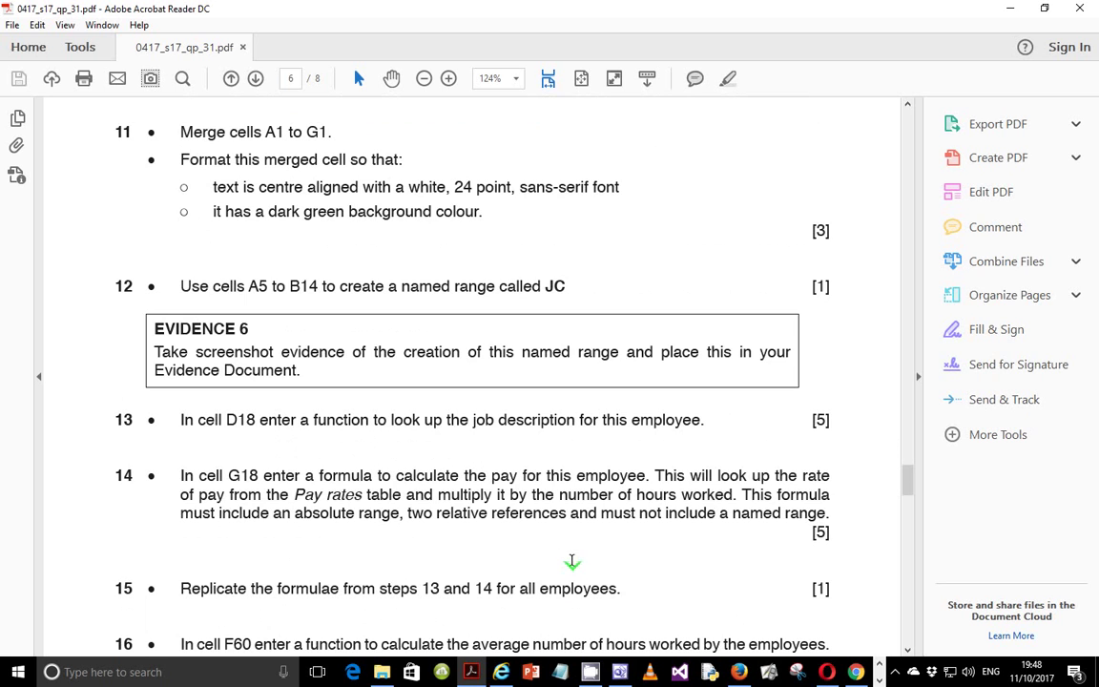
scroll(572, 560, down, 4)
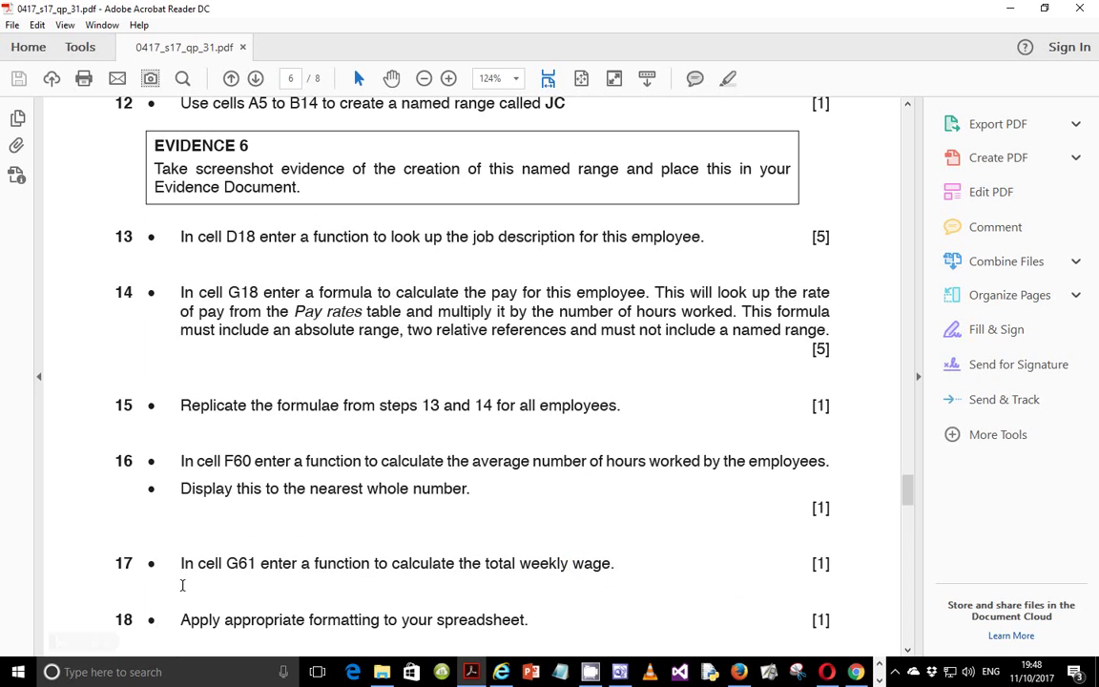
drag(172, 617, 559, 611)
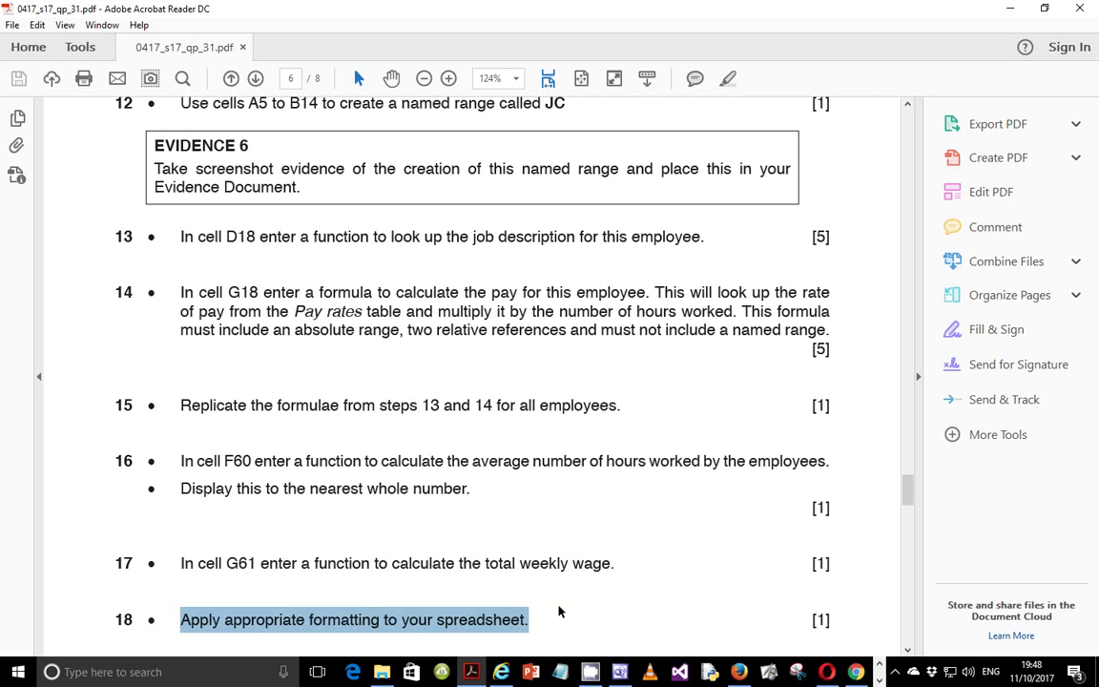
Scroll through page 6 to review questions 15 to 18.
click(856, 672)
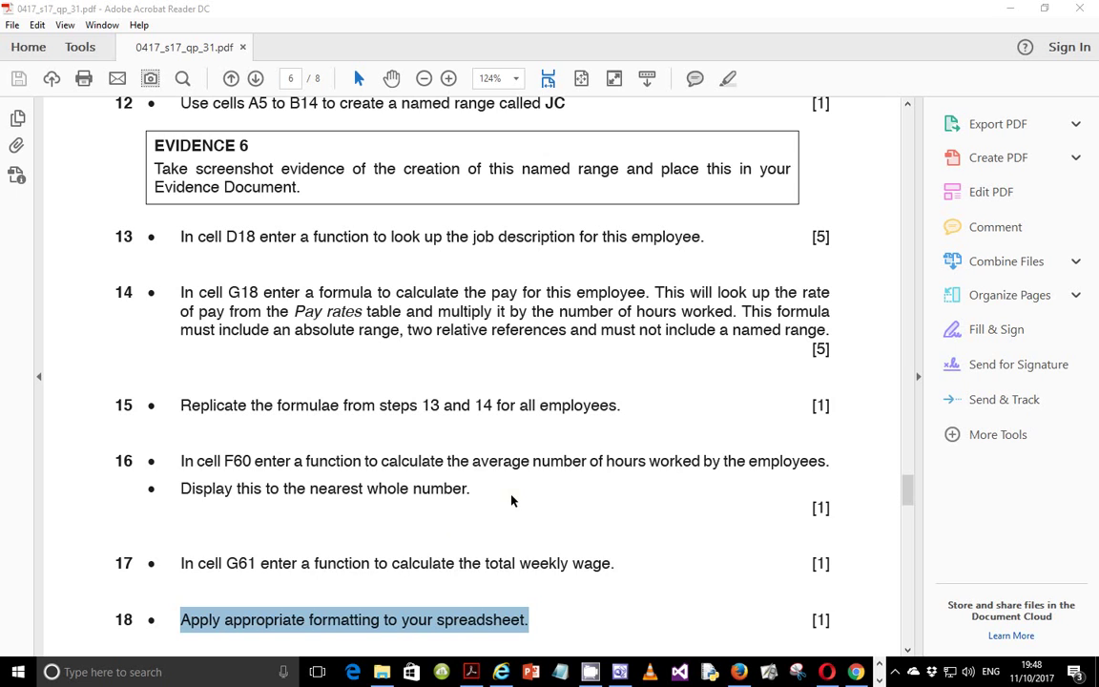
scroll(511, 500, down, 10)
scroll(511, 495, down, 7)
scroll(511, 495, up, 12)
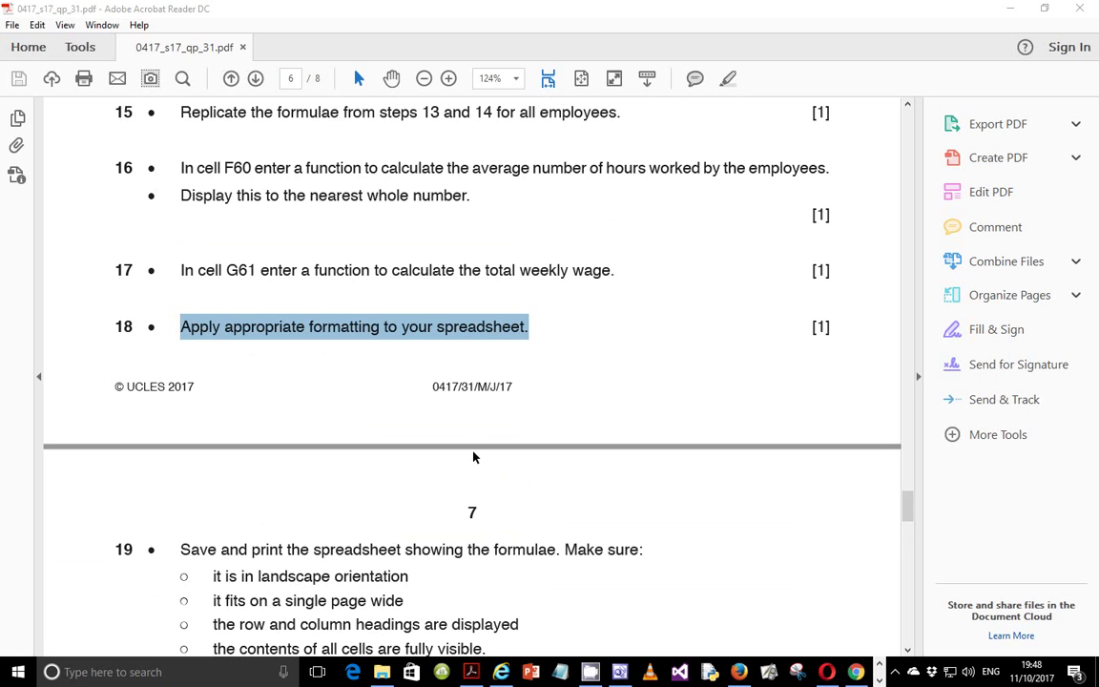
scroll(475, 460, up, 2)
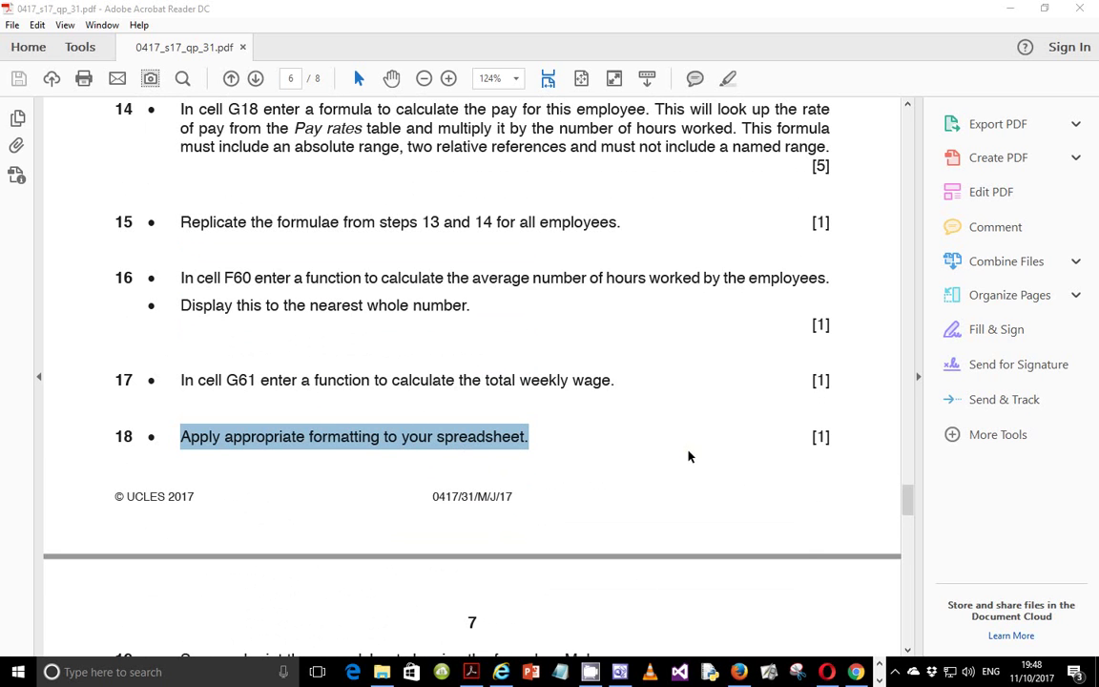
scroll(603, 470, up, 2)
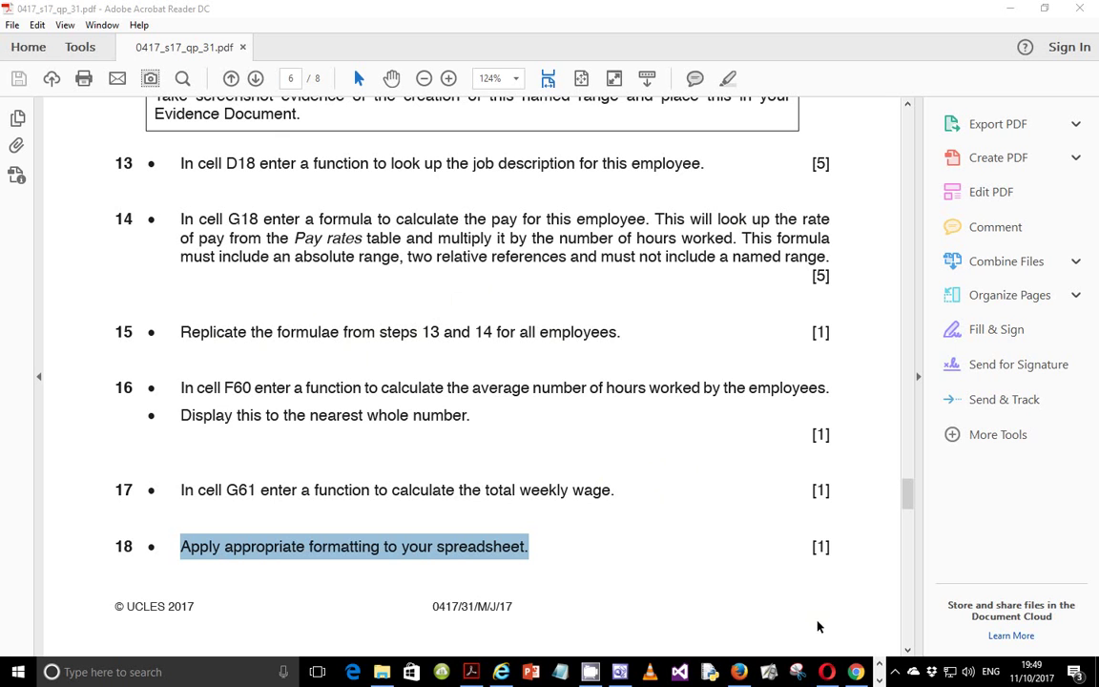
click(880, 680)
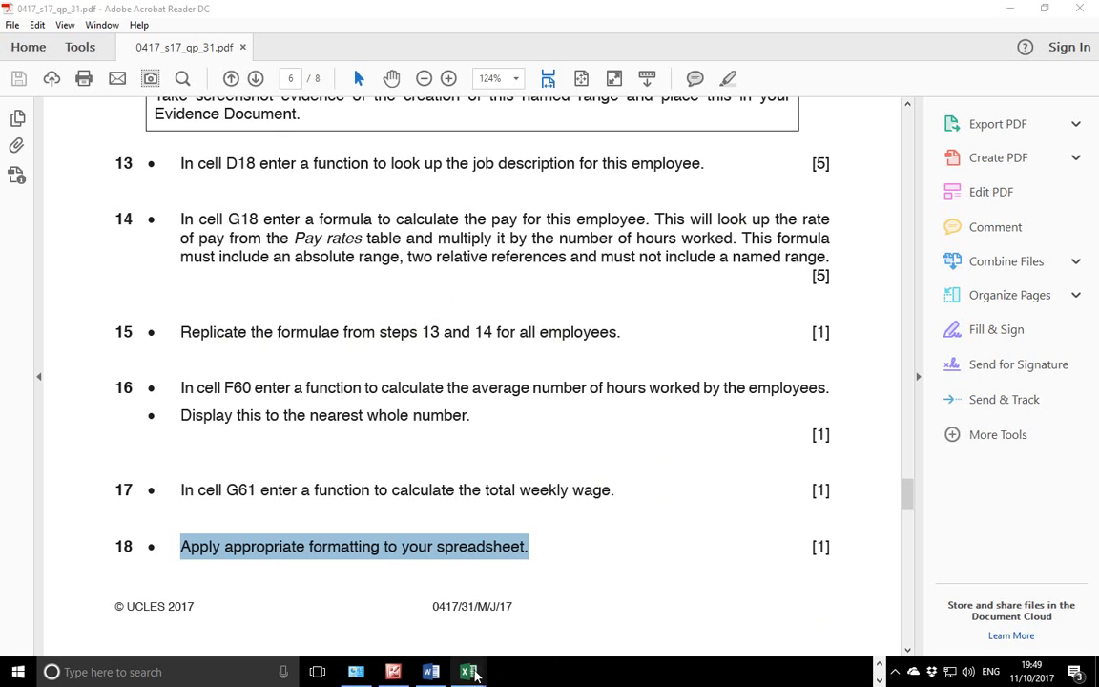
In the 1731emp0001 workbook, fill D18's job description lookup down to row 58.
mouse_move(468, 672)
click(486, 558)
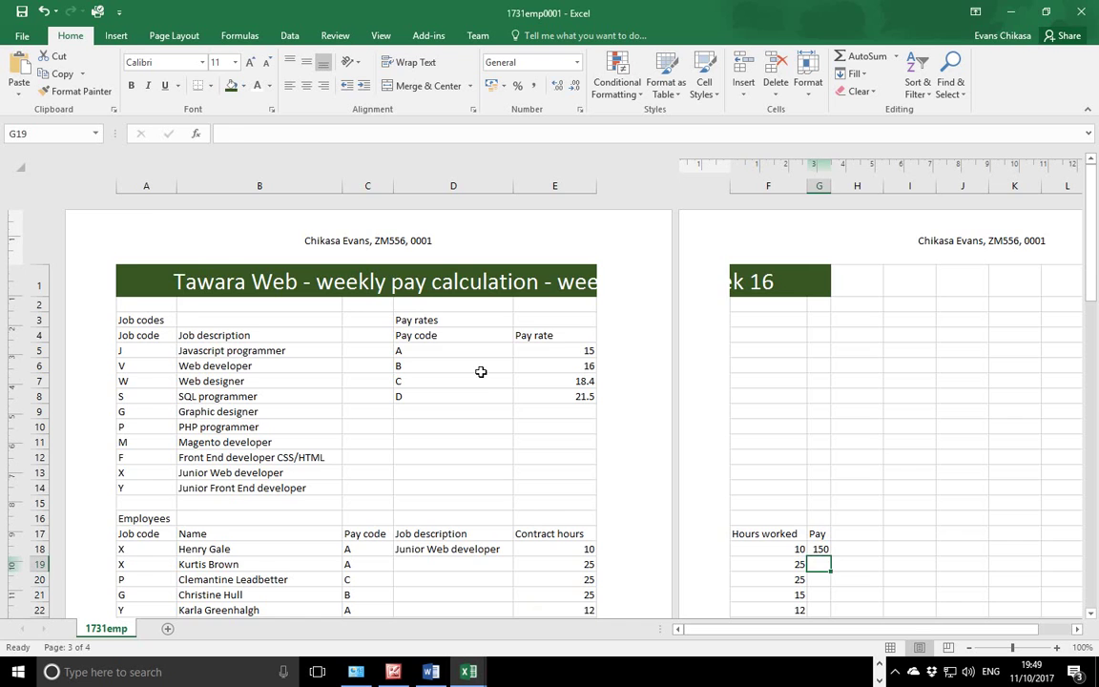
scroll(465, 372, down, 6)
click(460, 240)
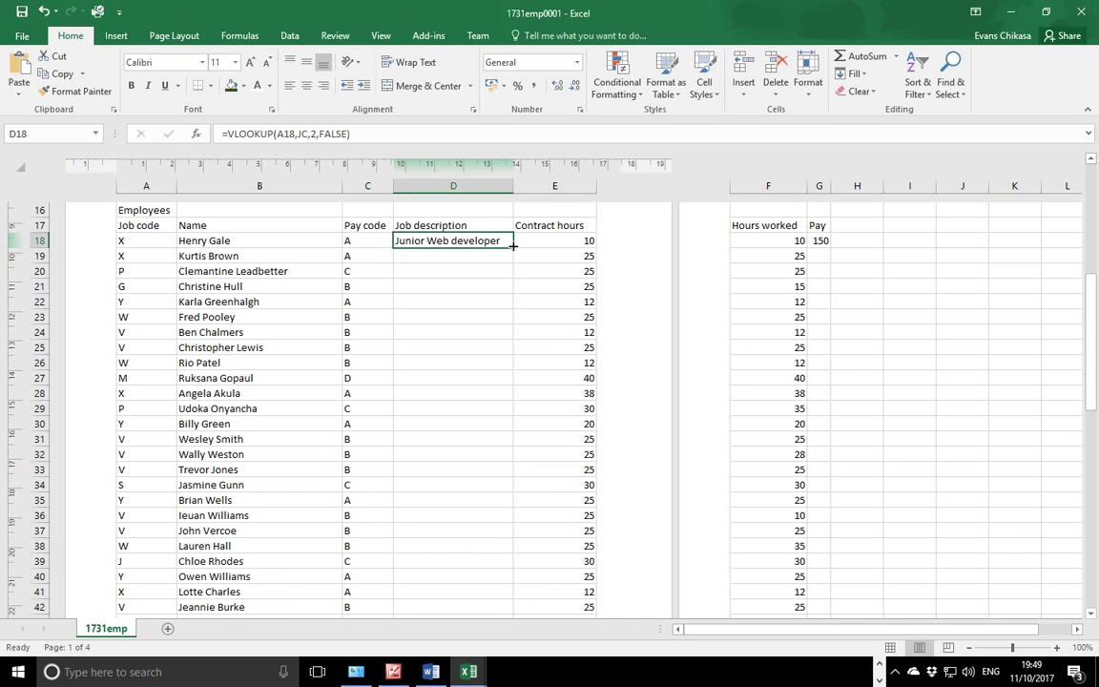
drag(514, 245, 488, 545)
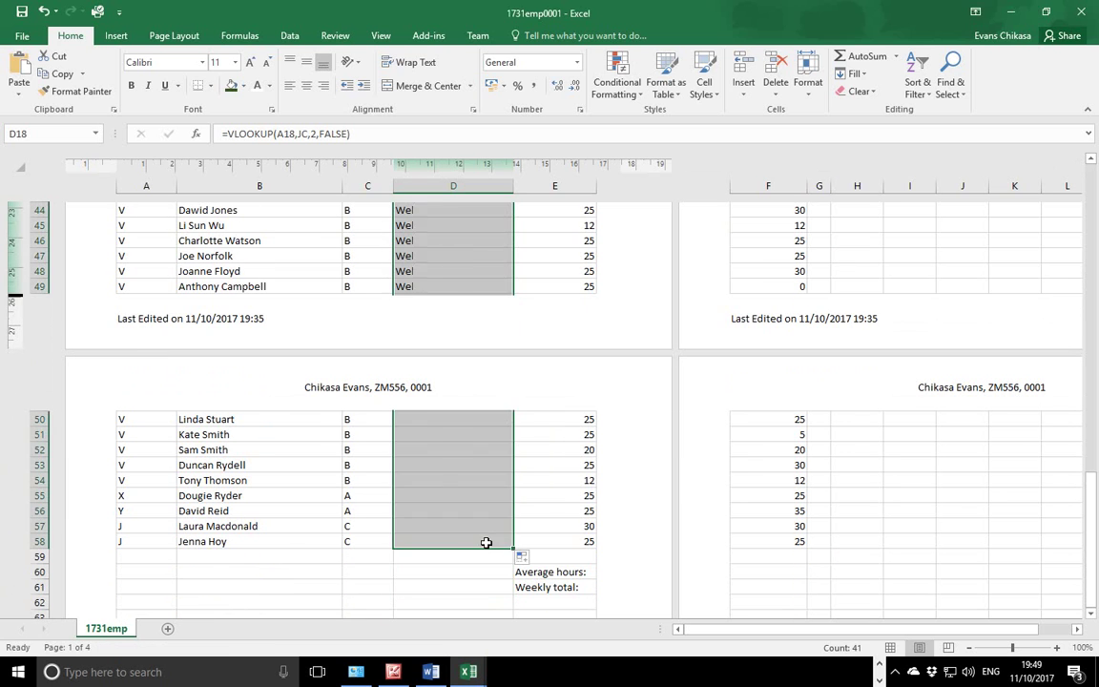
scroll(763, 477, up, 15)
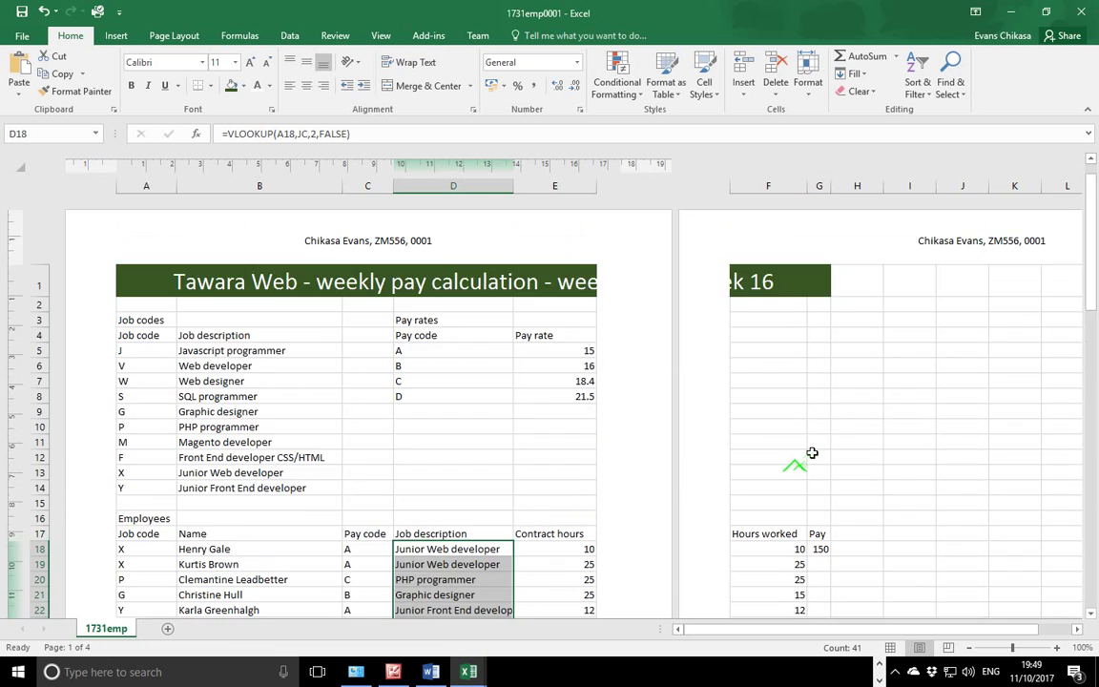
scroll(806, 449, down, 4)
Fill G18's pay formula down to row 58 and autofit all worksheet columns.
click(822, 286)
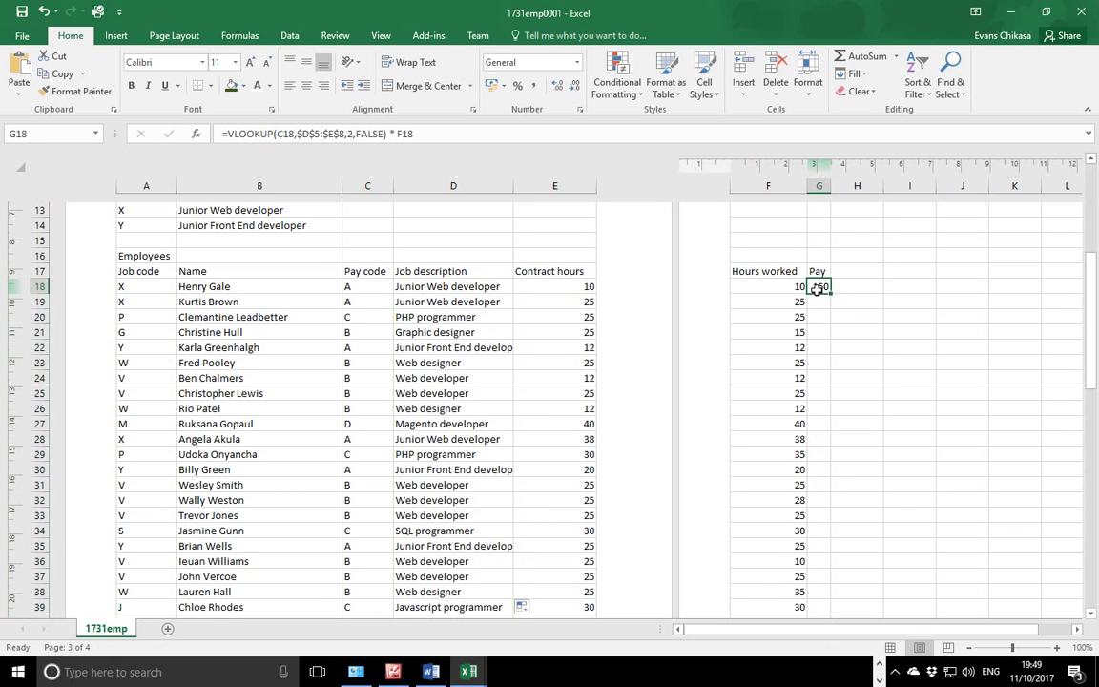
drag(830, 294, 822, 542)
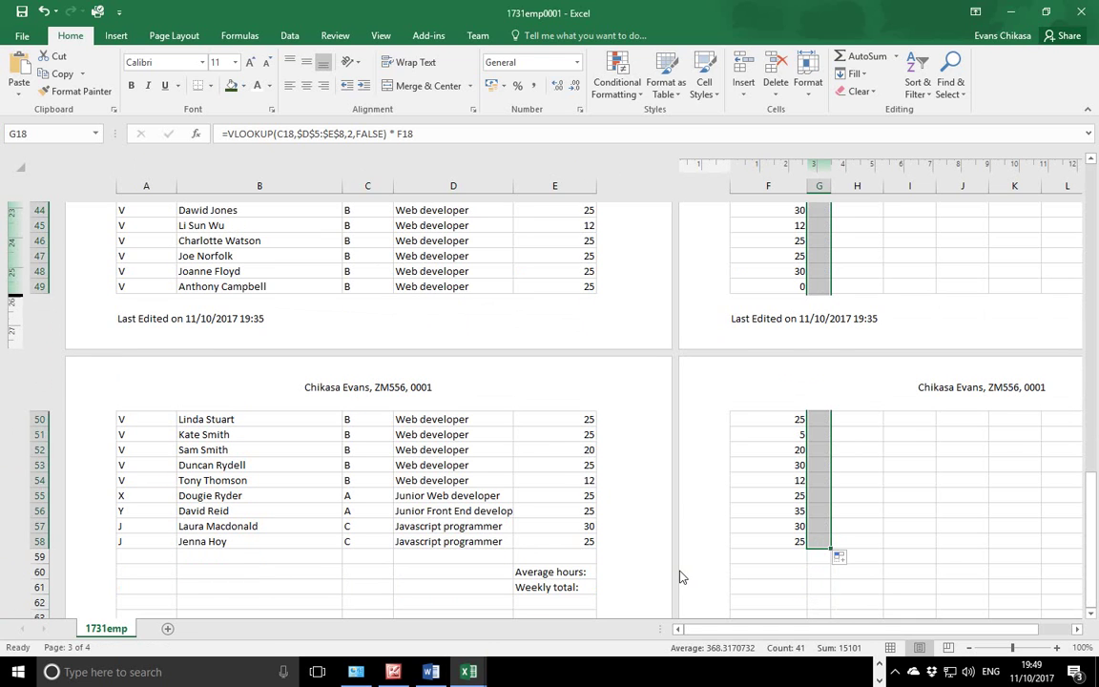
click(23, 166)
double_click(176, 187)
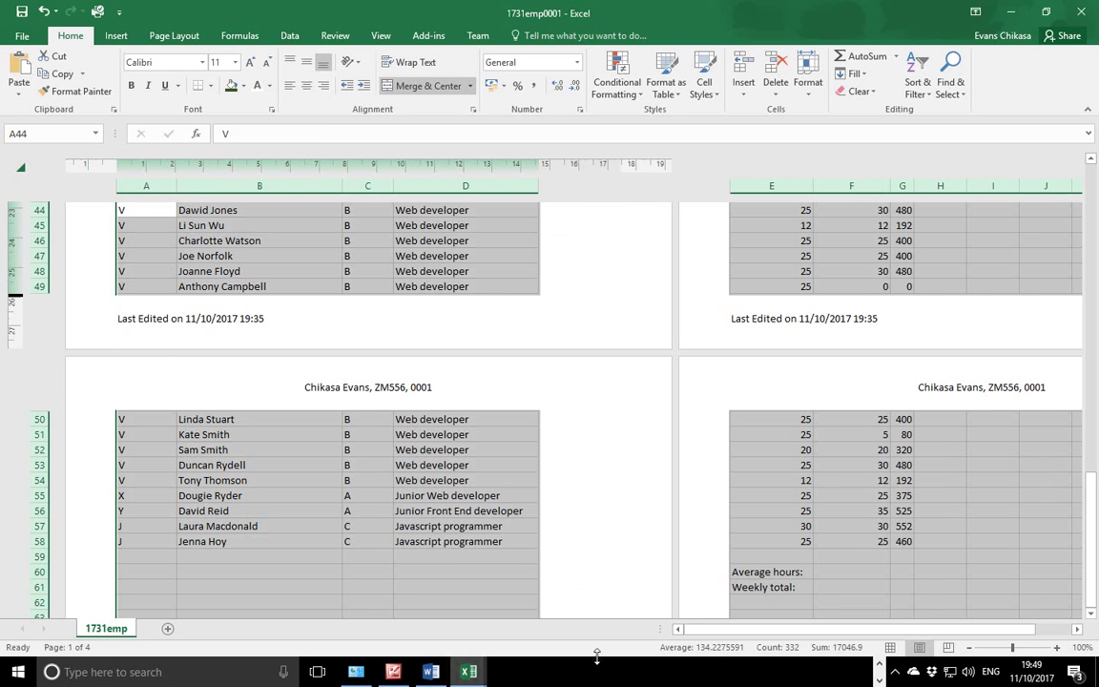
click(880, 664)
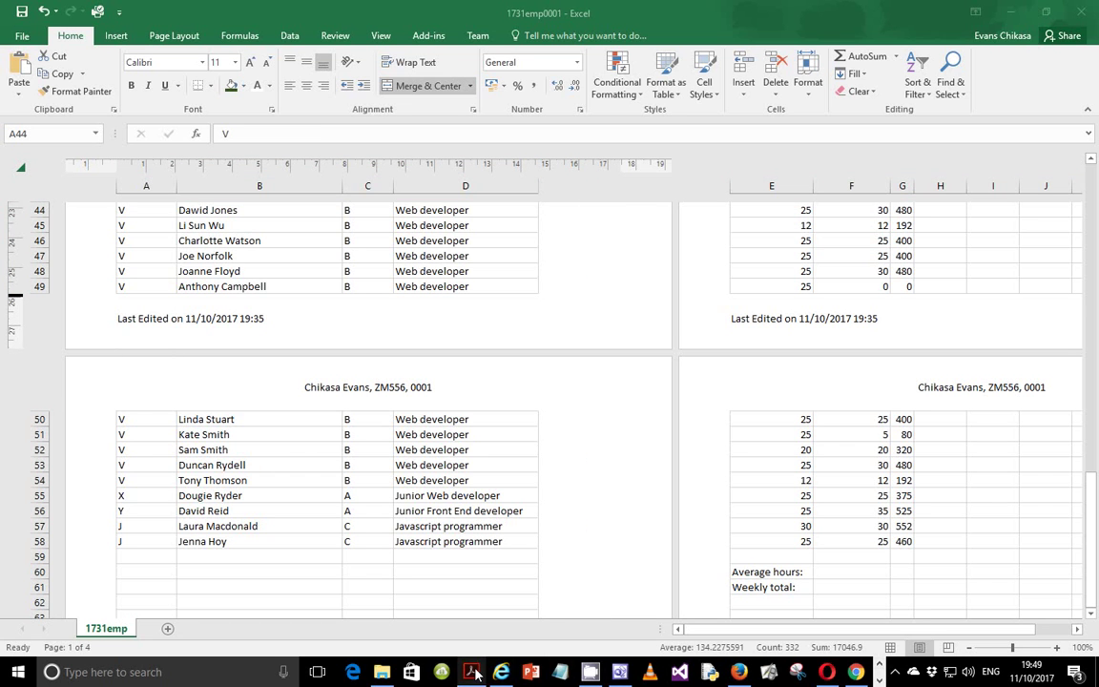
click(471, 672)
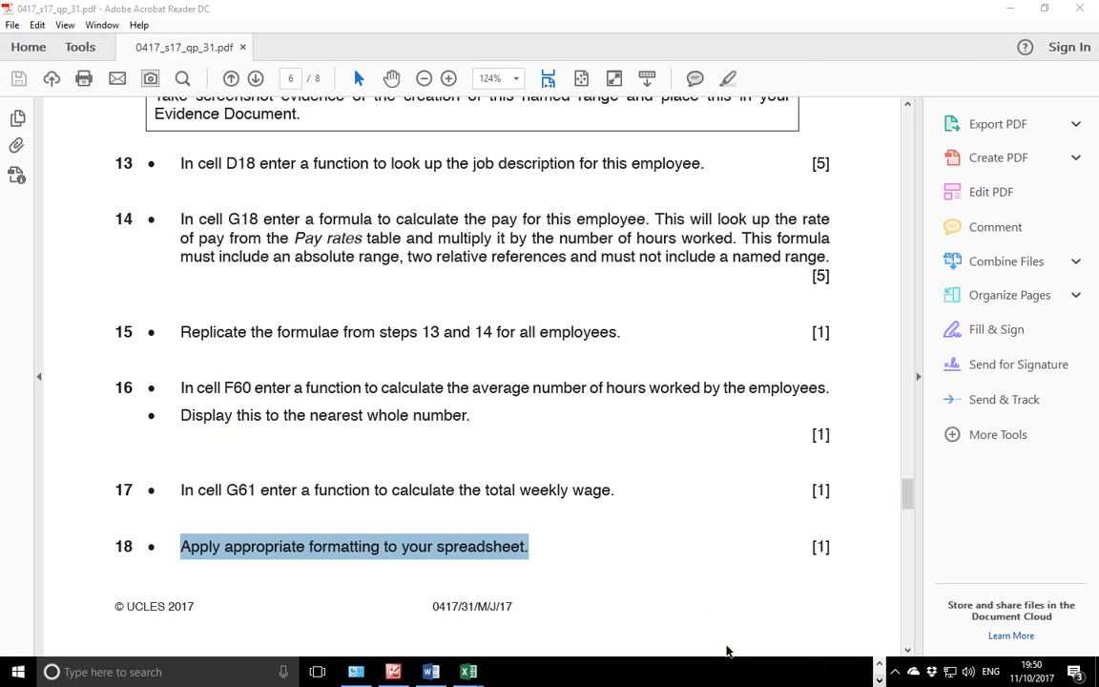
Switch back to the 1731emp0001 workbook in Excel.
mouse_move(468, 672)
click(561, 590)
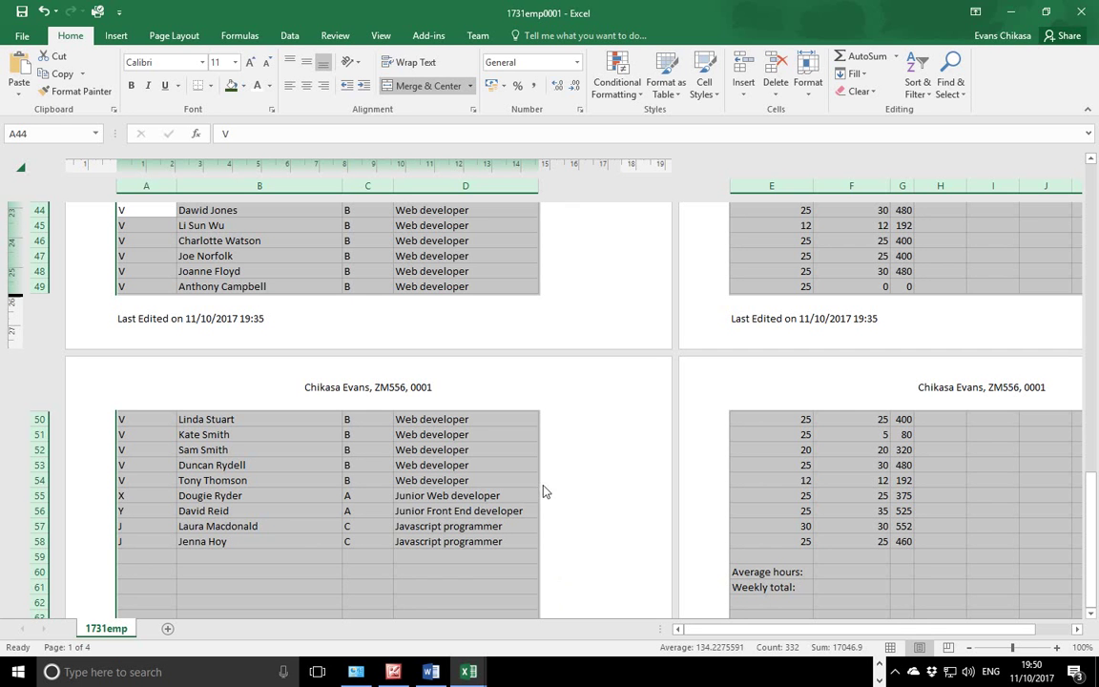
click(842, 186)
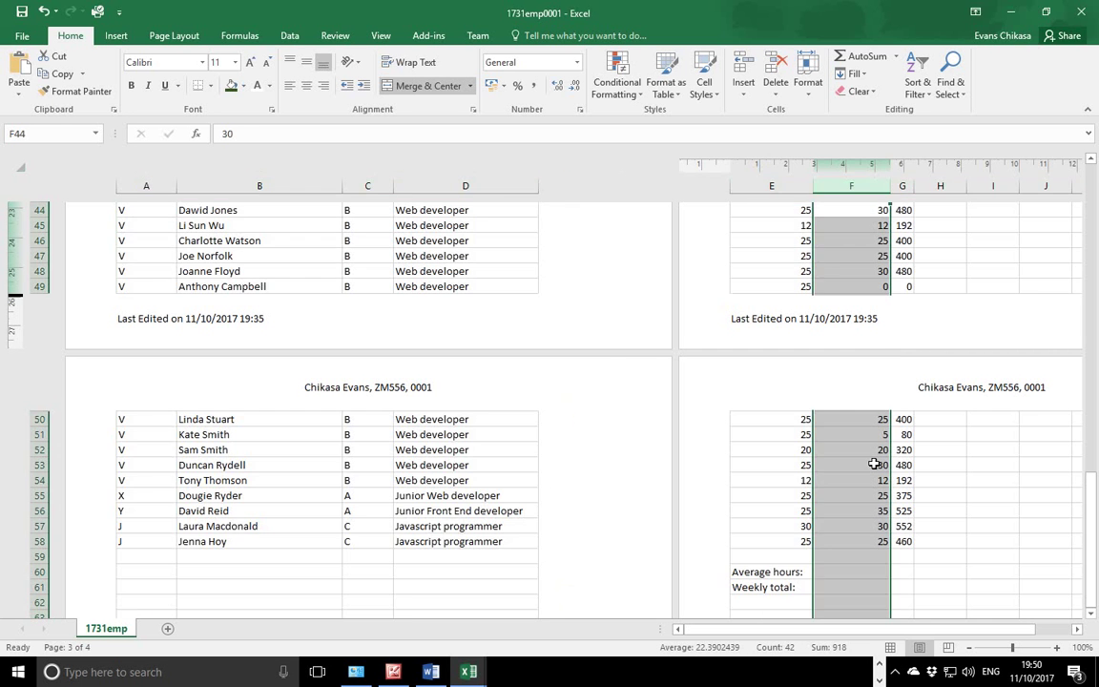
click(861, 571)
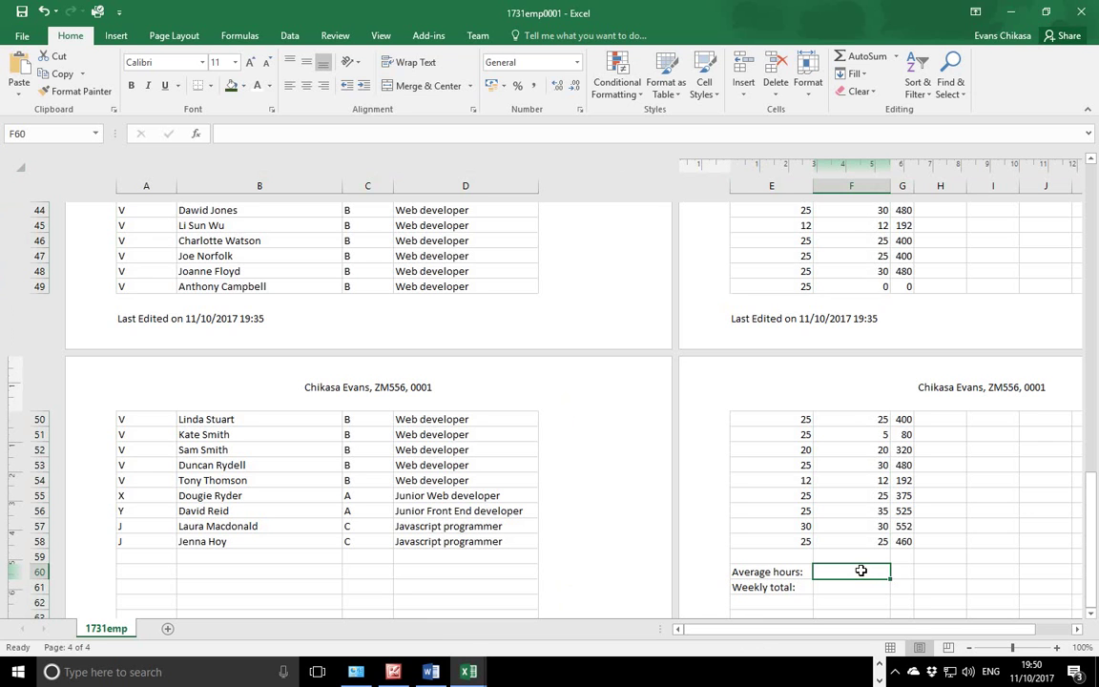
click(878, 663)
mouse_move(470, 672)
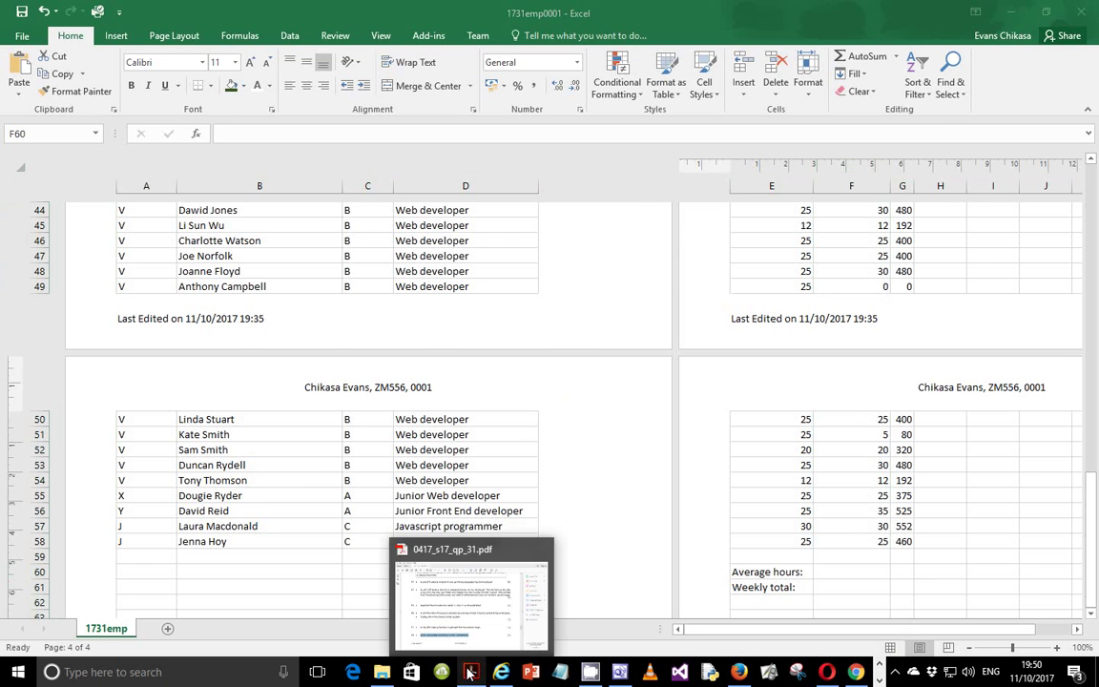
mouse_move(488, 611)
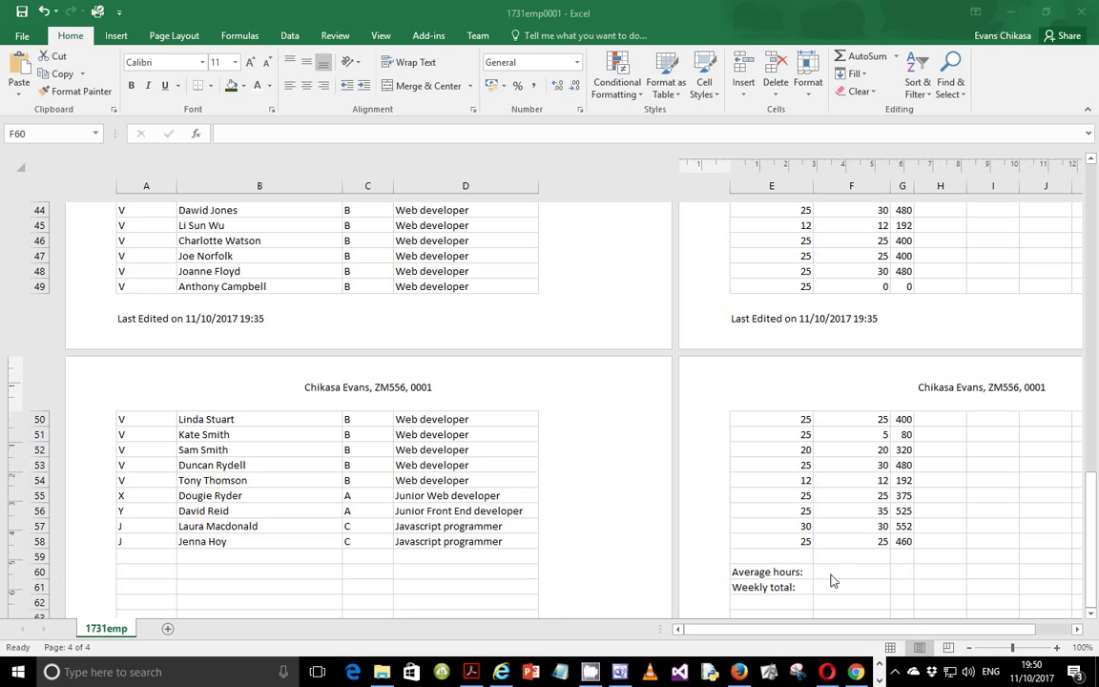
click(830, 573)
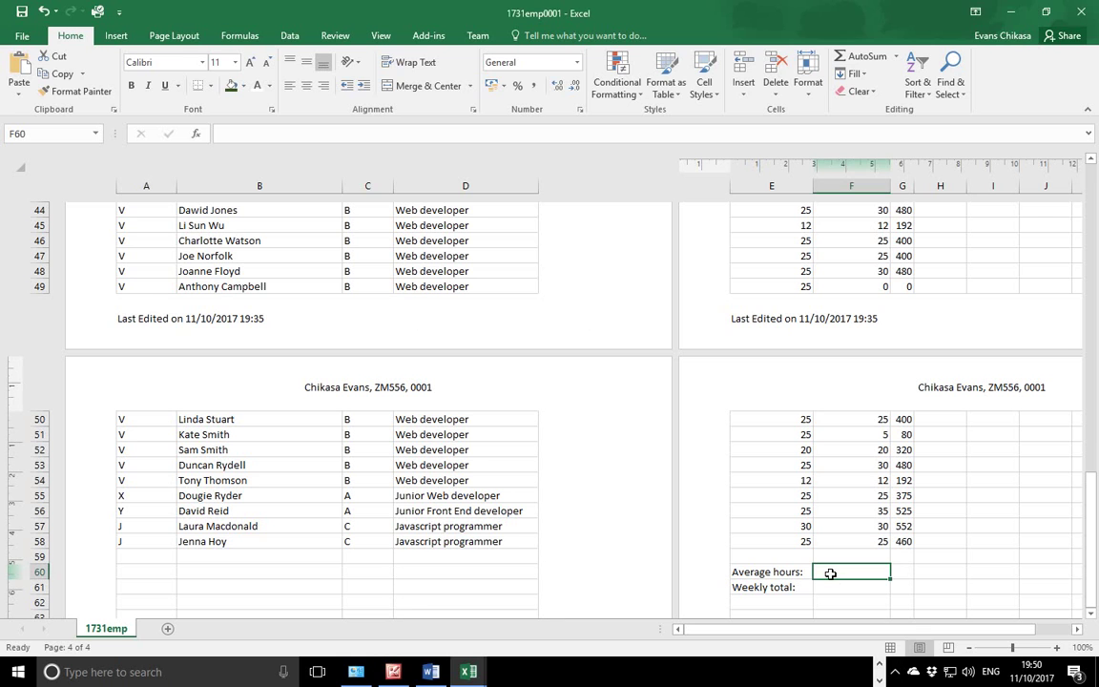
Enter =AVERAGE(F18:F58) in F60, giving average hours of 22.3902439.
text(=aver)
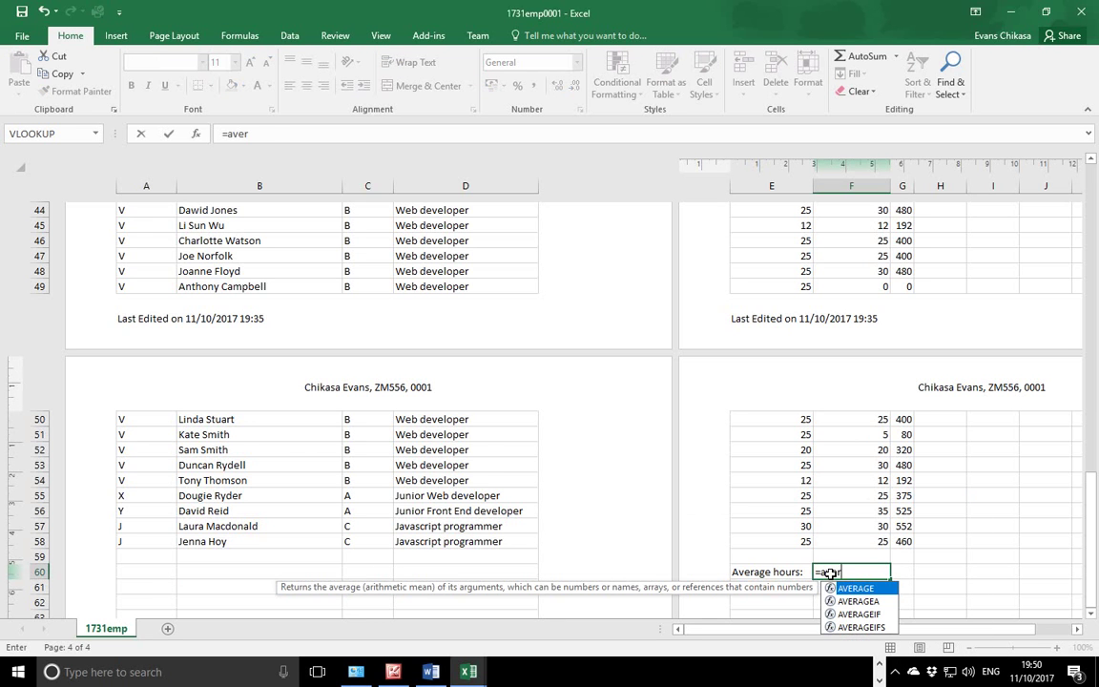
key(Tab)
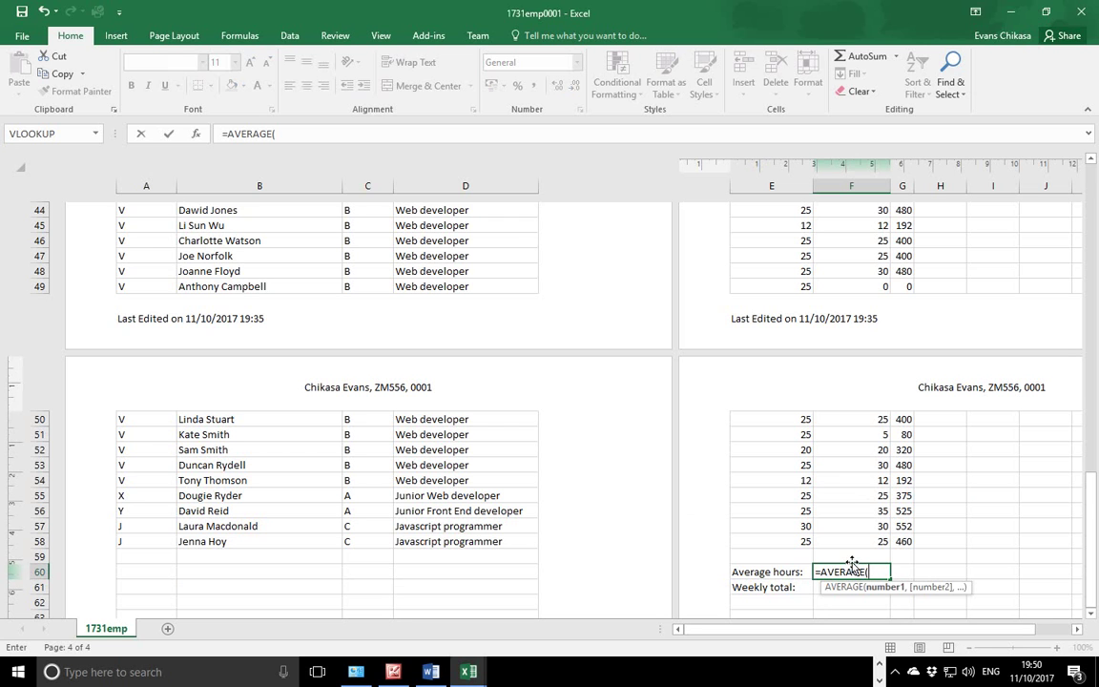
text(f18:)
click(883, 541)
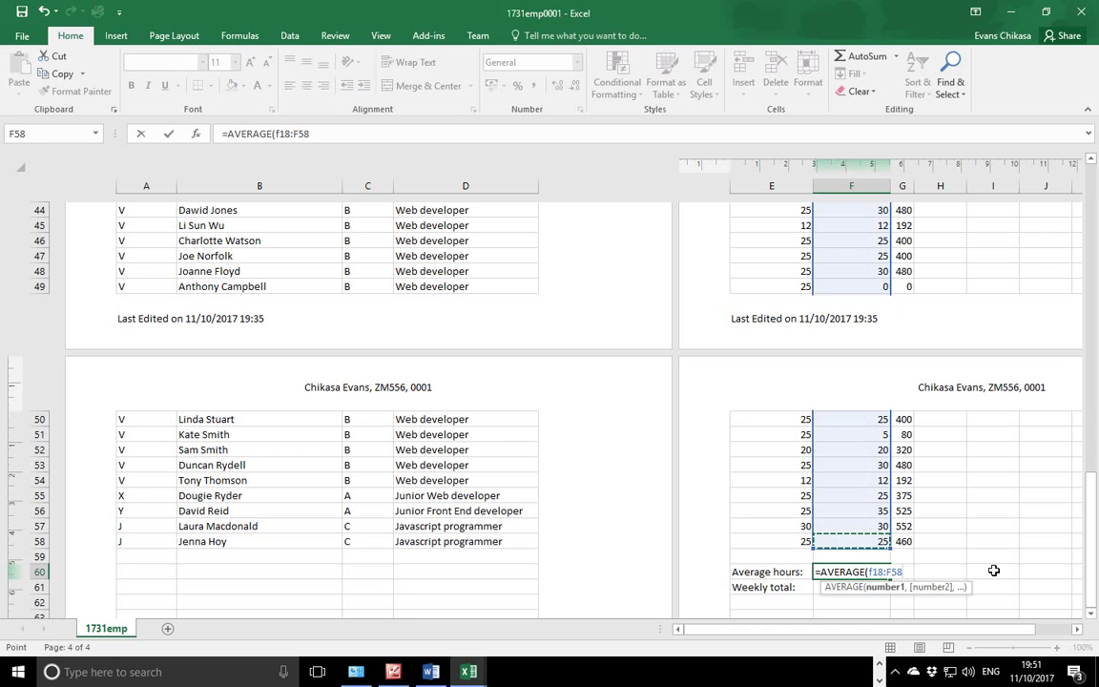
key(Return)
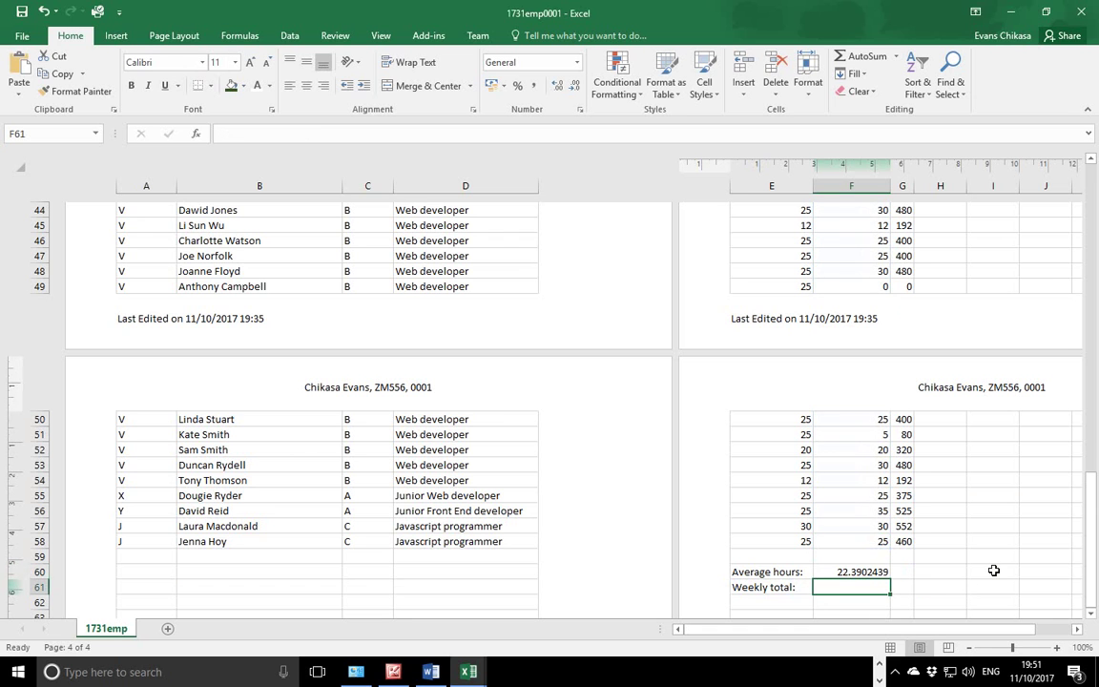
click(866, 573)
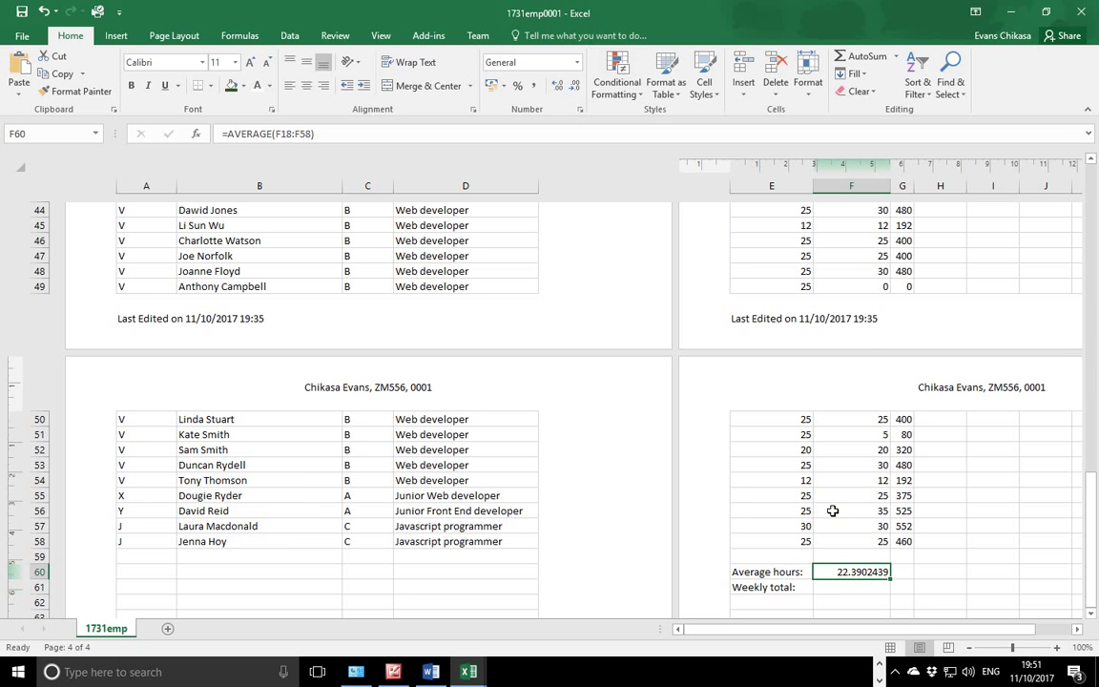
Reduce F60's decimals to show 22, then increase them back to 22.390.
click(573, 87)
click(571, 89)
click(571, 89)
click(571, 89)
click(571, 89)
click(570, 89)
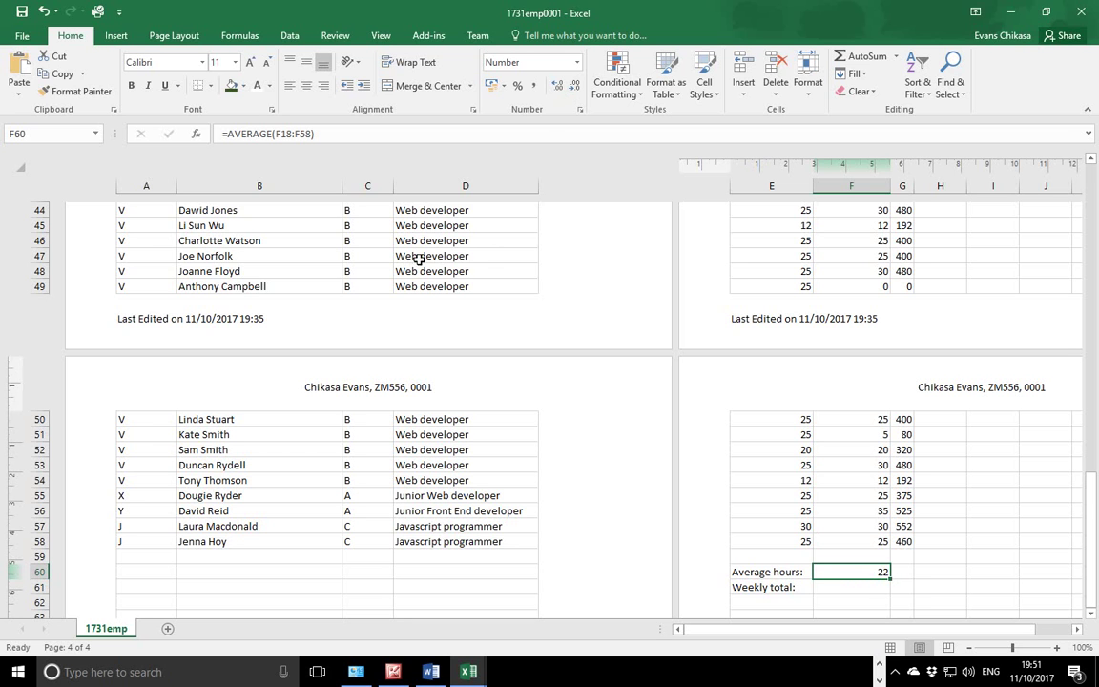
click(557, 84)
click(557, 84)
click(558, 85)
click(557, 85)
click(557, 85)
Change F60 to =ROUND(AVERAGE(F18:F58),0).
click(232, 134)
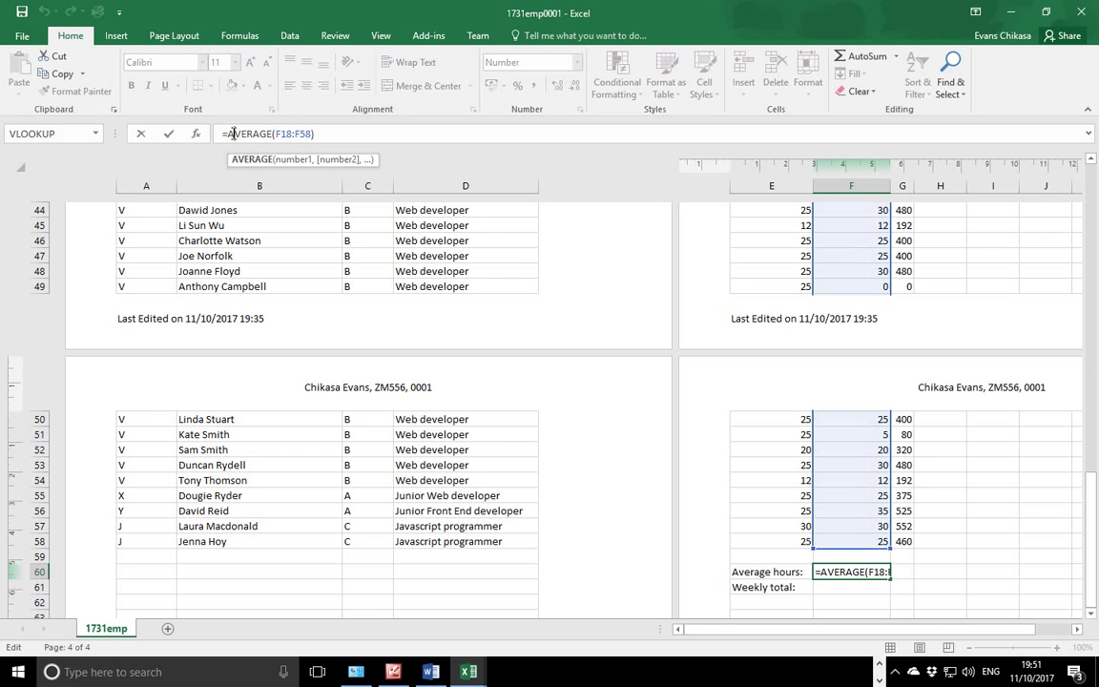
text(Rount)
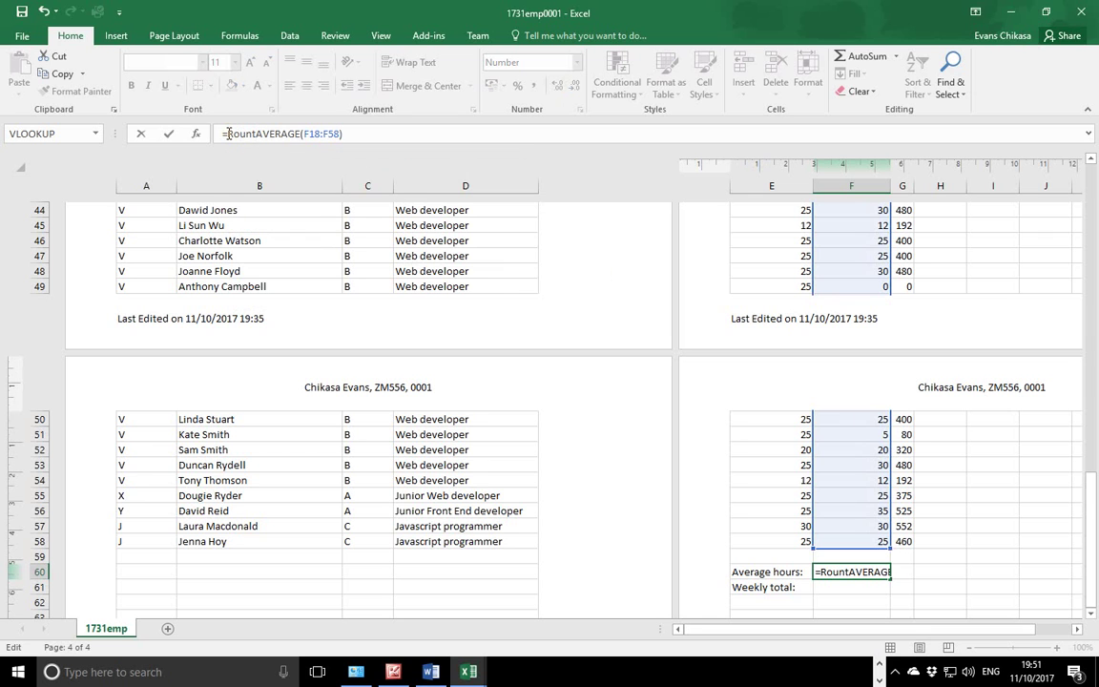
key(BackSpace)
text(d()
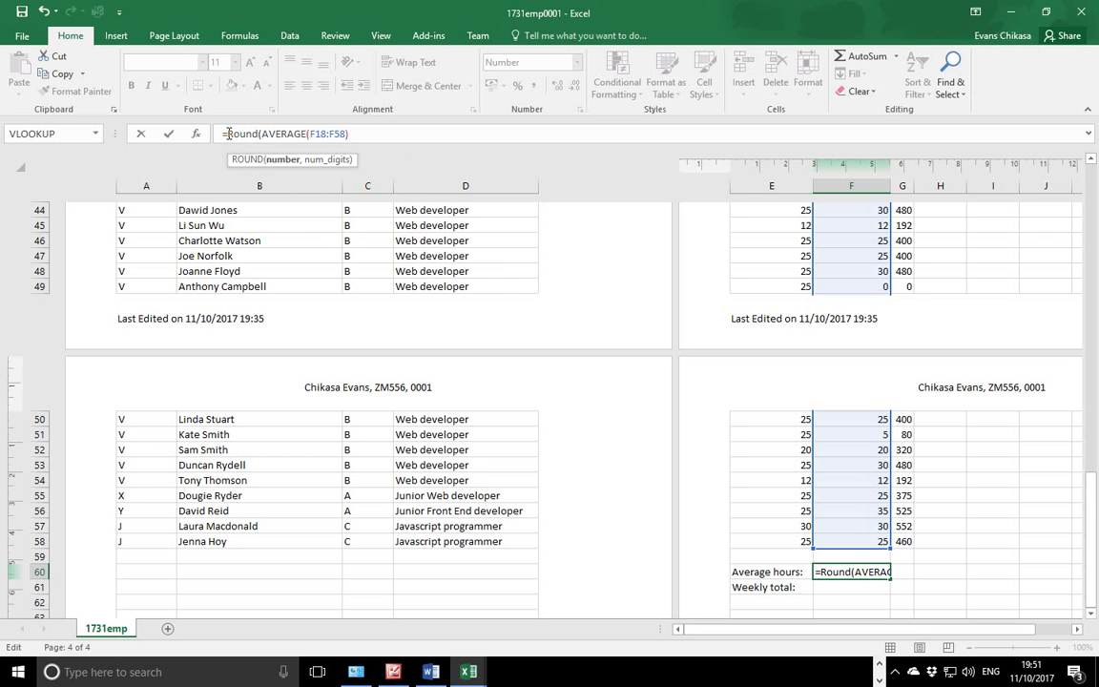
text(,0)
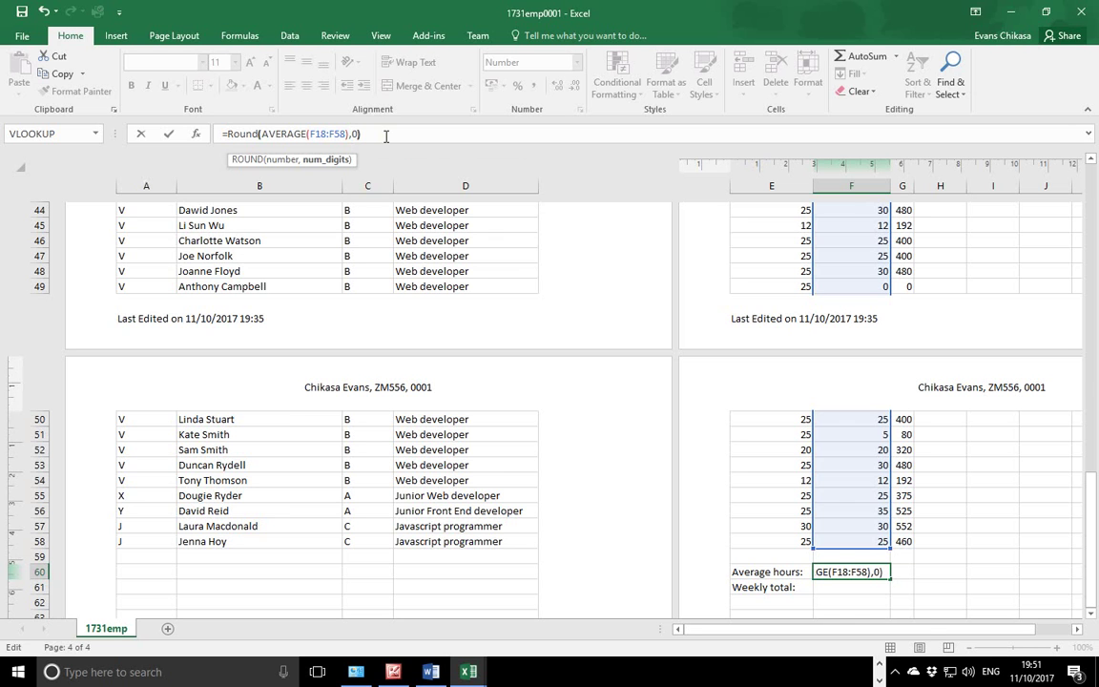
key(Return)
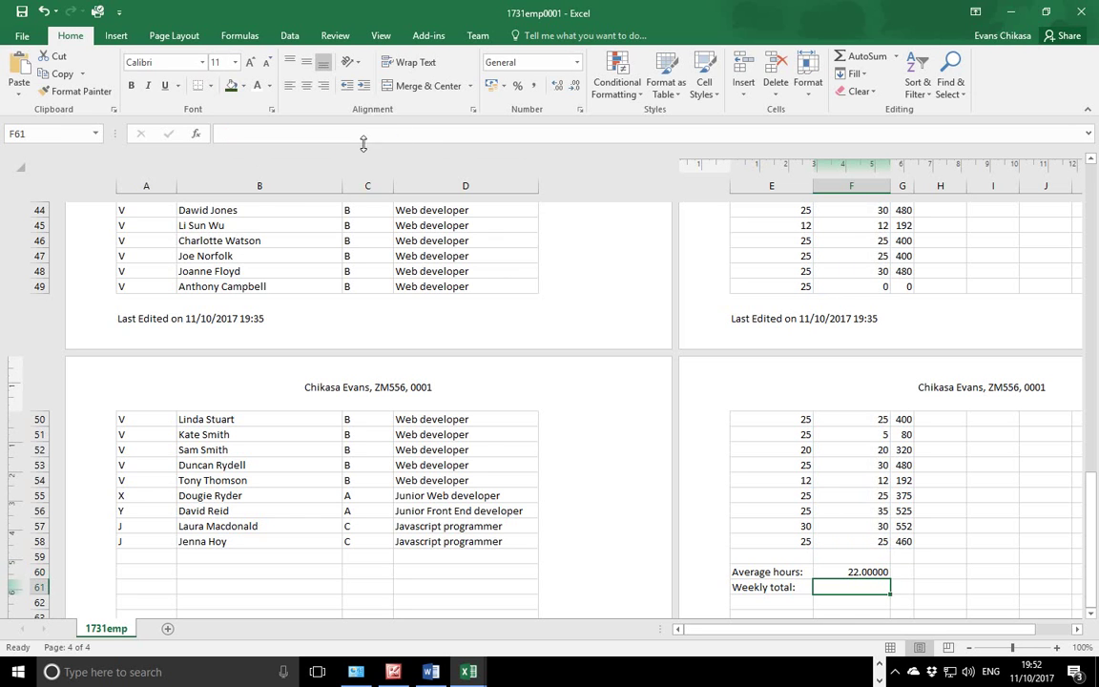
click(852, 572)
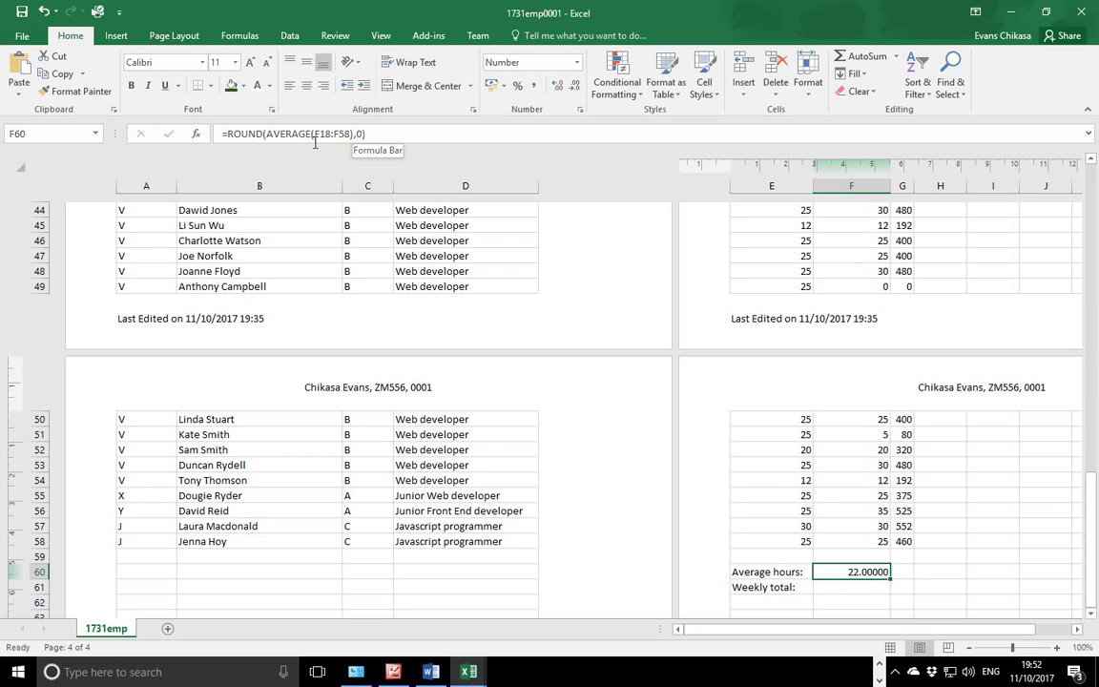
Replace ROUND with INT in F60, giving =INT(AVERAGE(F18:F58)), shown as 22.00000.
click(259, 134)
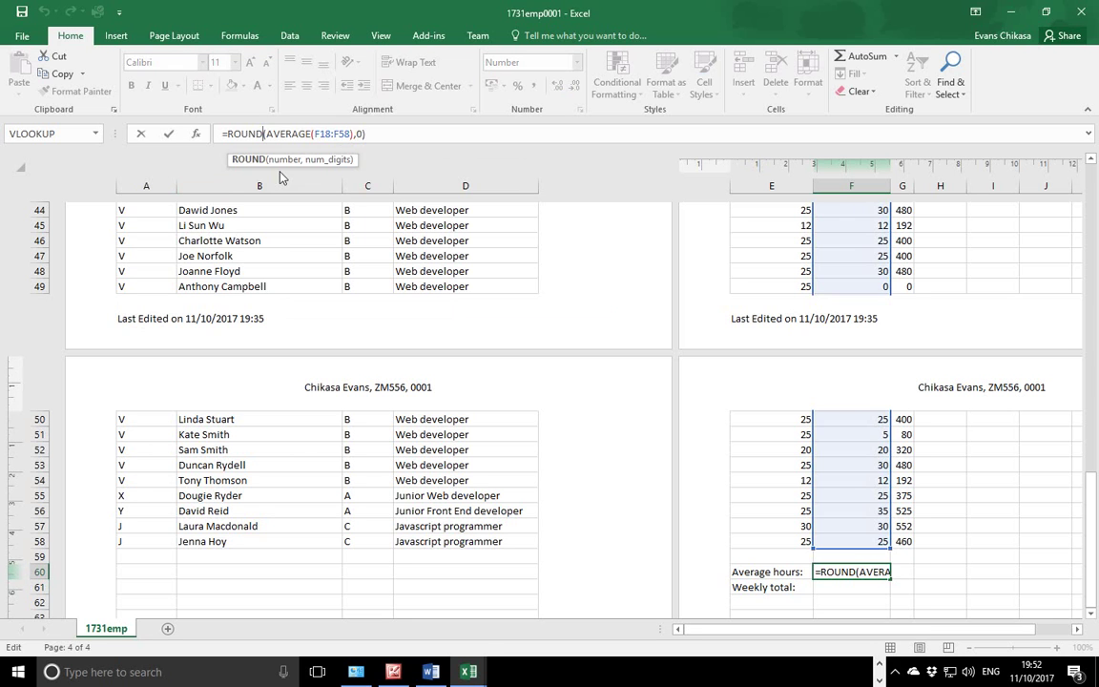
key(BackSpace)
key(BackSpace)
key(BackSpace)
key(BackSpace)
key(BackSpace)
text(int)
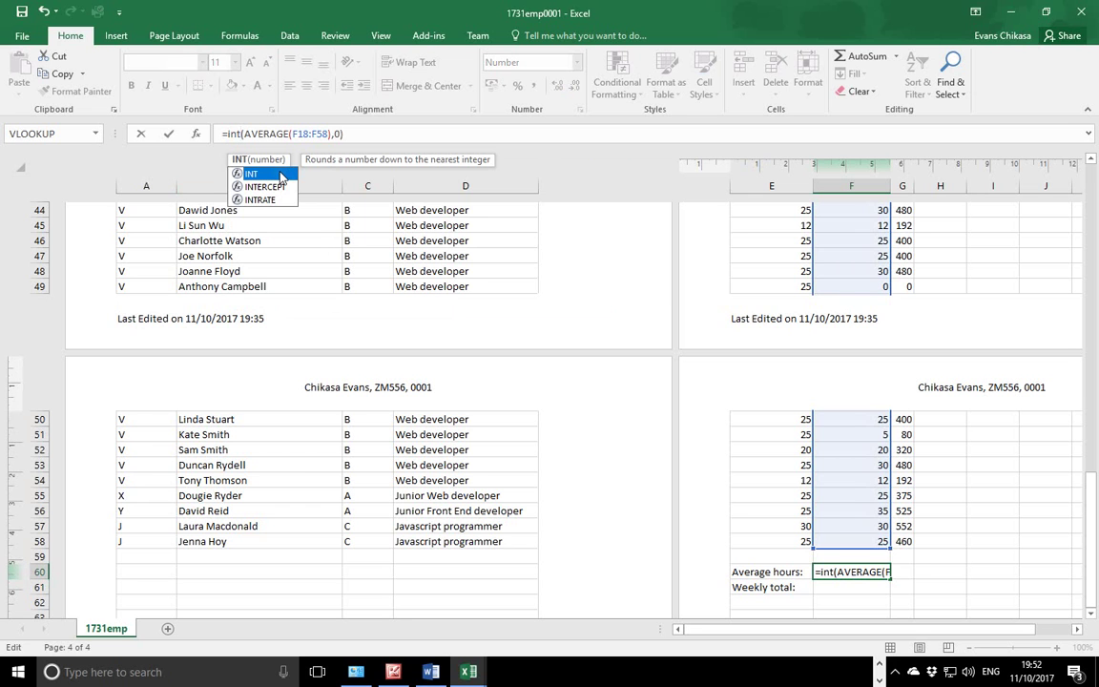
click(337, 134)
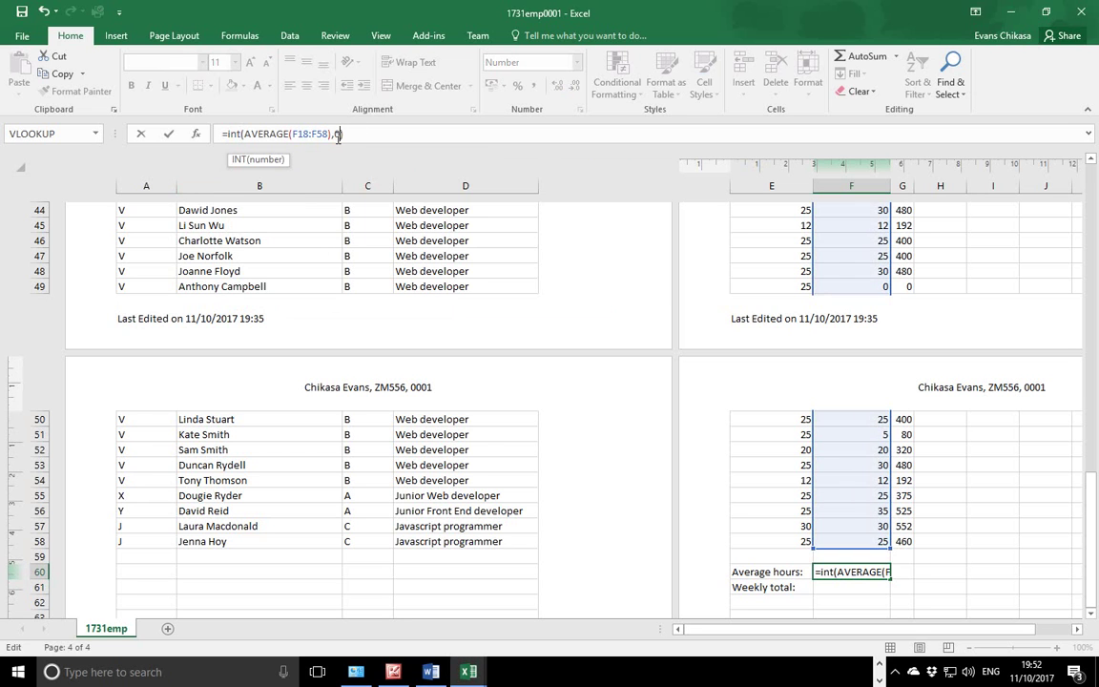
key(BackSpace)
key(BackSpace)
key(Return)
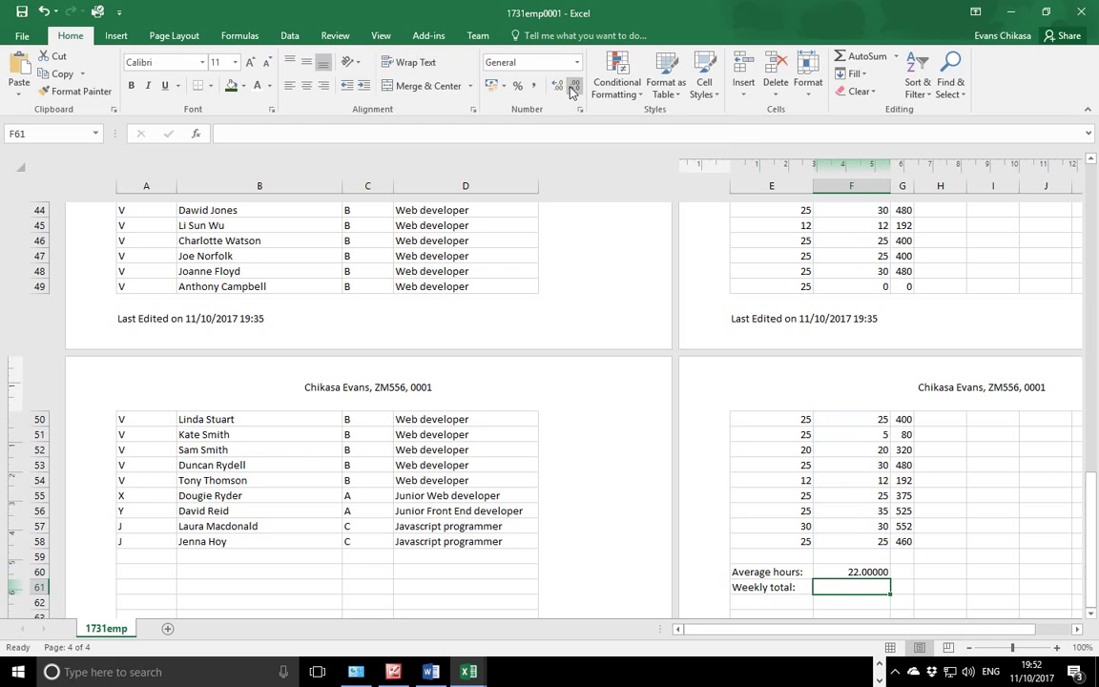
Remove INT and its brackets so F60 holds plain =AVERAGE(F18:F58).
click(864, 571)
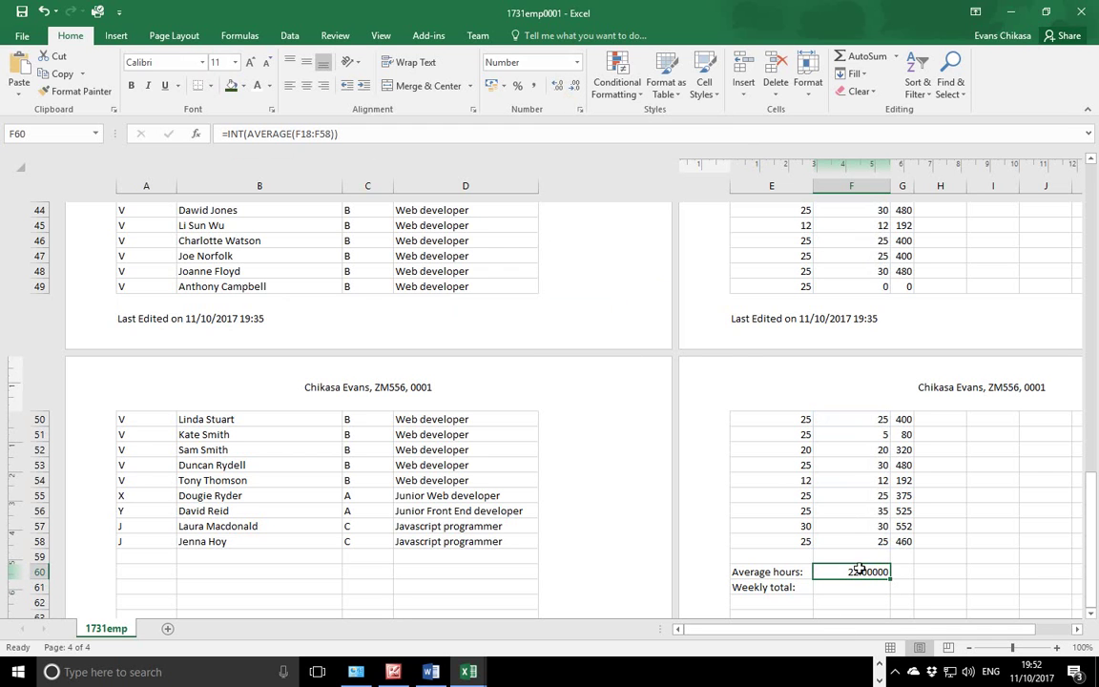
click(247, 134)
key(BackSpace)
key(BackSpace)
key(BackSpace)
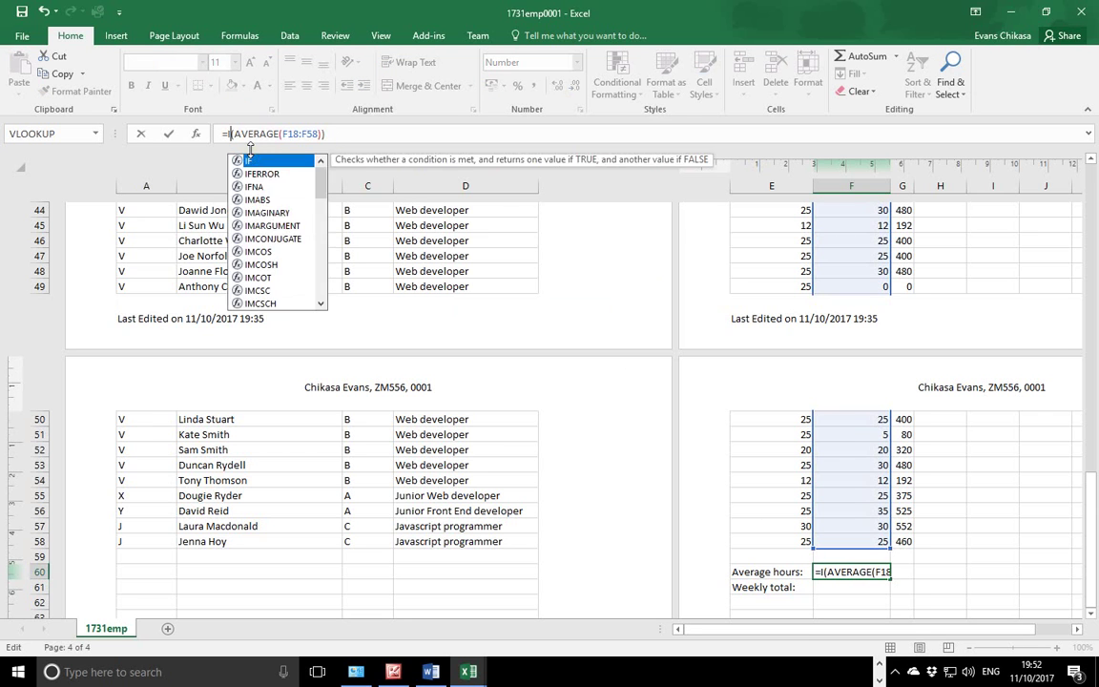
key(BackSpace)
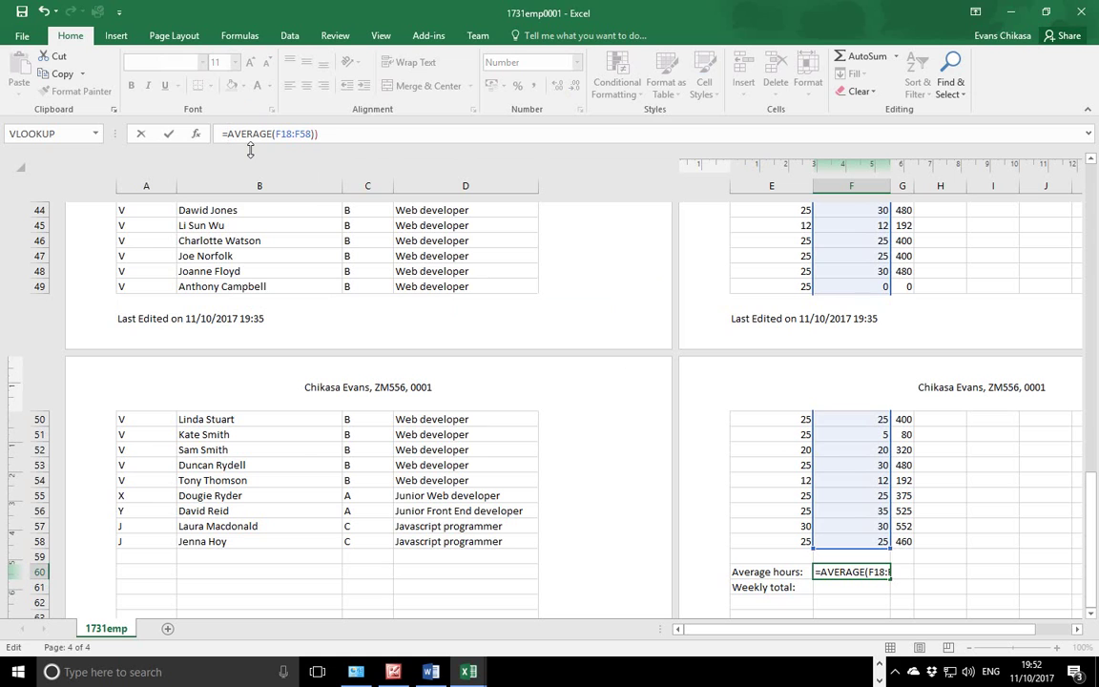
click(324, 137)
key(BackSpace)
key(Return)
Decrease F60's decimal places until it displays the whole number 22.
click(882, 572)
click(575, 85)
click(575, 86)
click(575, 86)
click(576, 86)
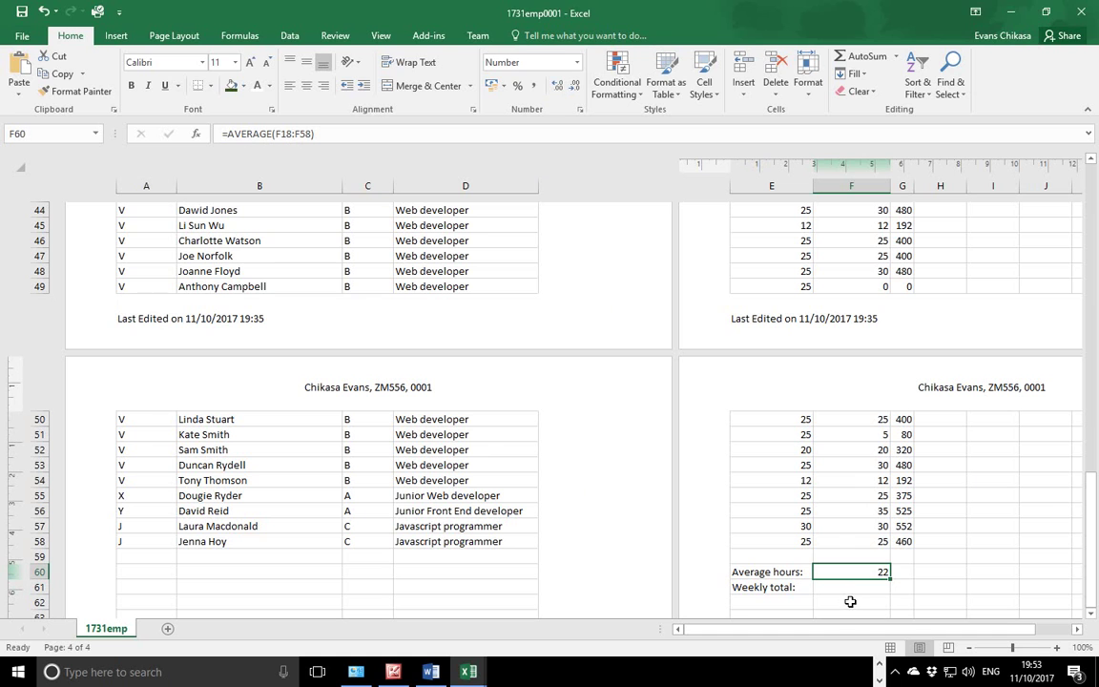
click(880, 665)
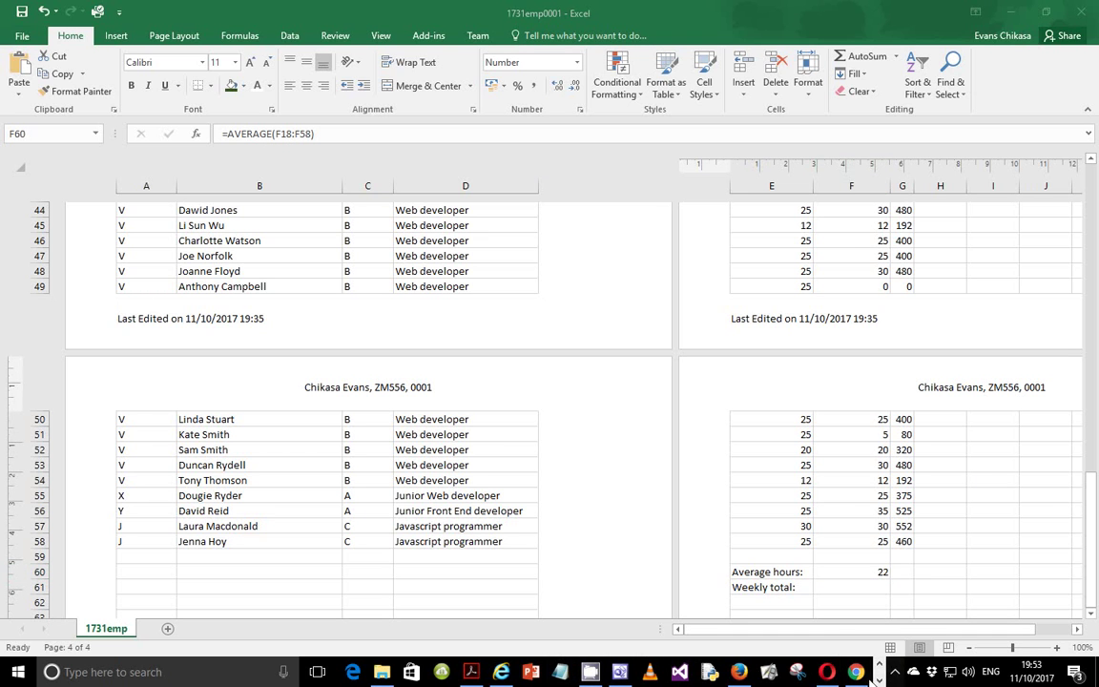
Bring up the exam paper and scroll down toward task 18.
click(470, 672)
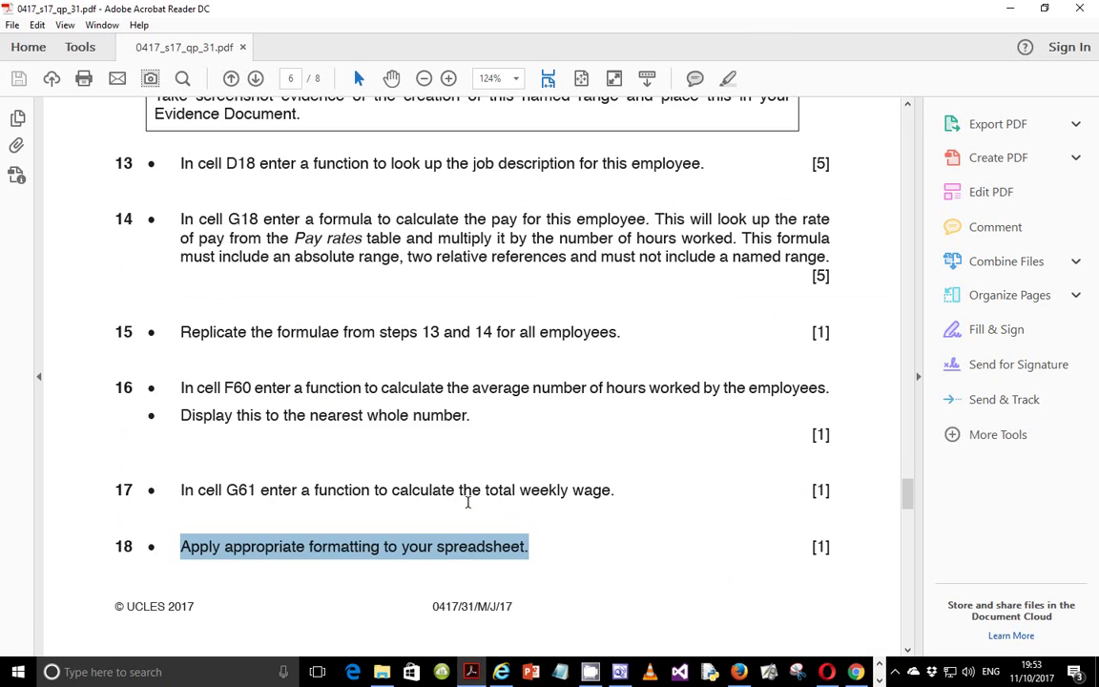
scroll(468, 502, down, 1)
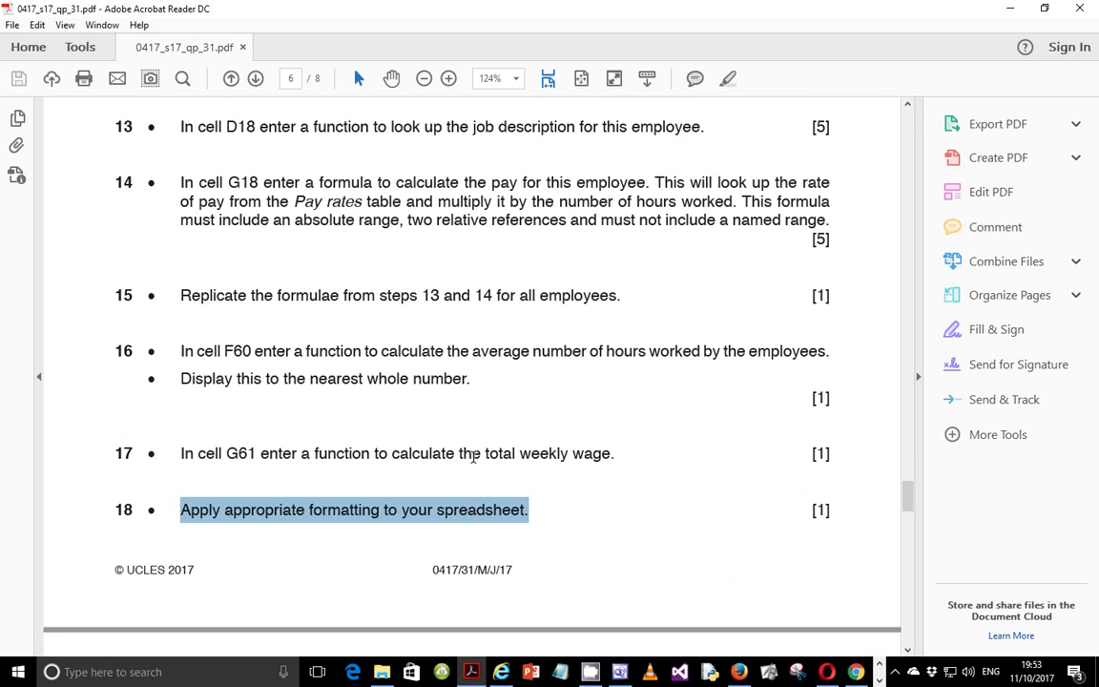
scroll(473, 457, down, 2)
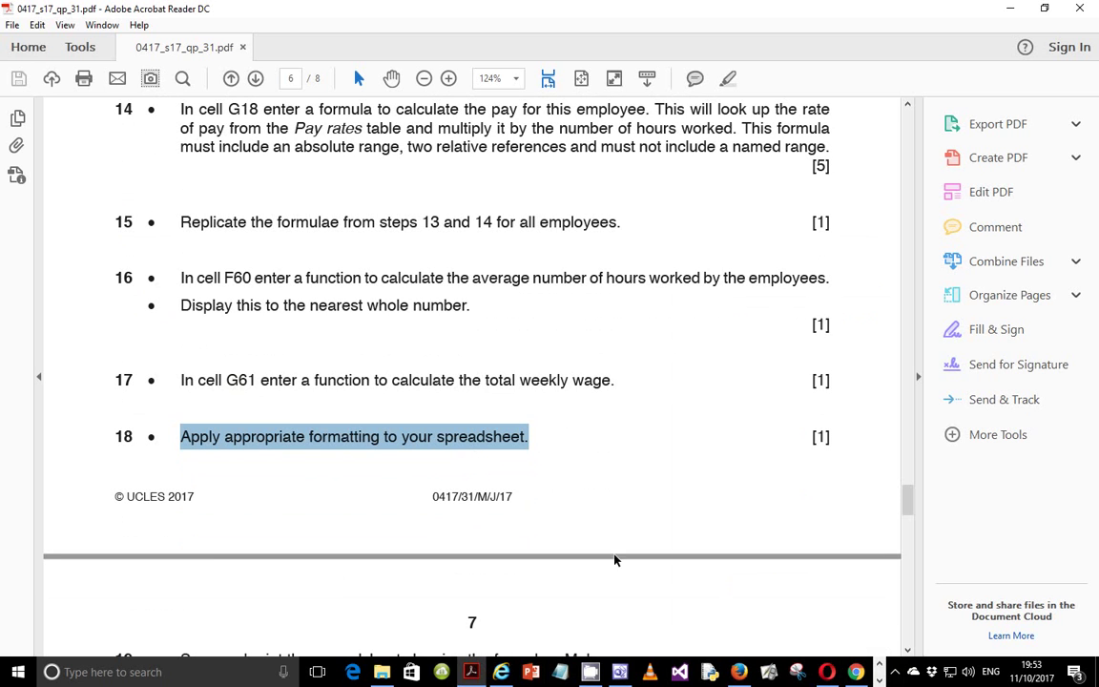
Show and re-hide the screen recorder window, then clear task 18's highlight.
click(886, 674)
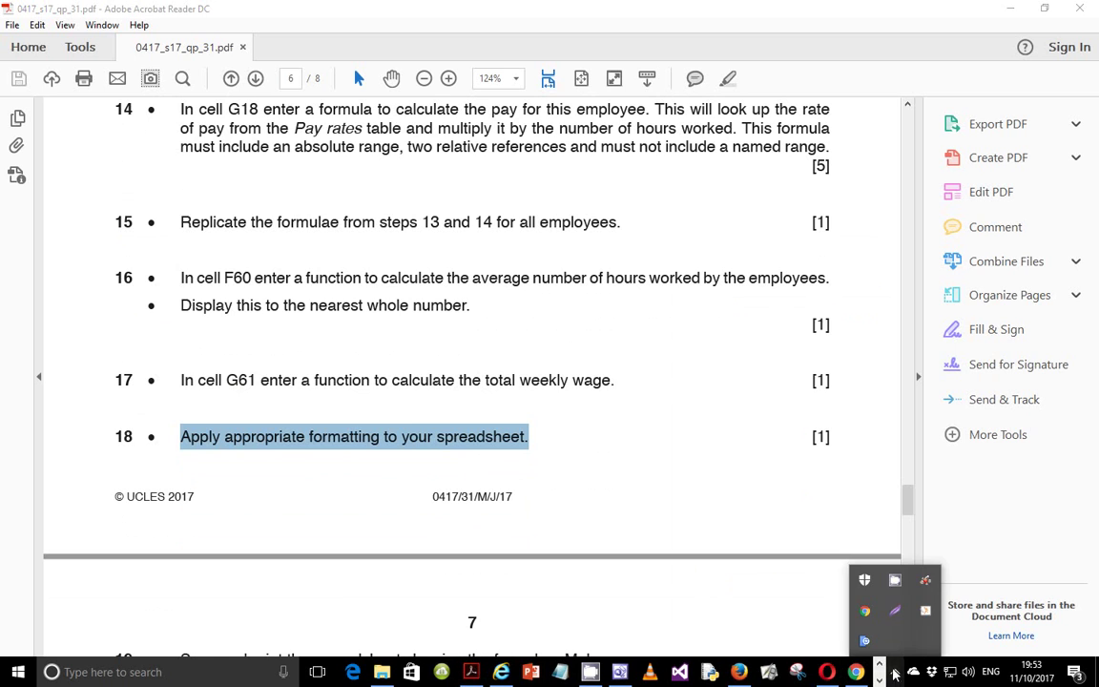
click(865, 580)
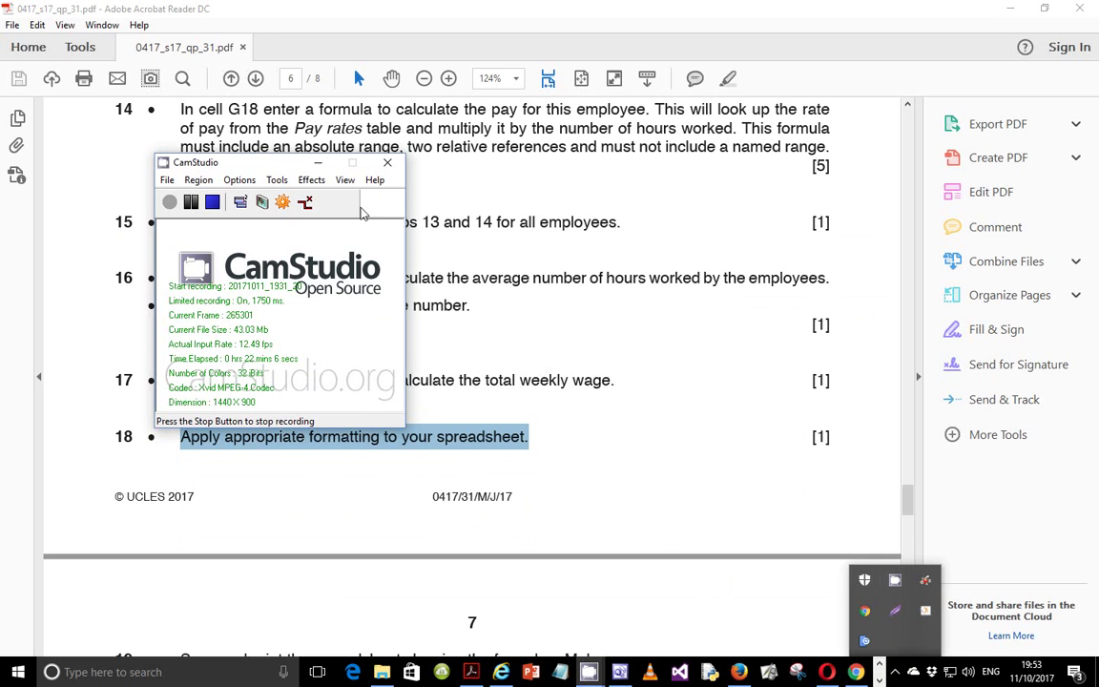
click(317, 162)
click(392, 378)
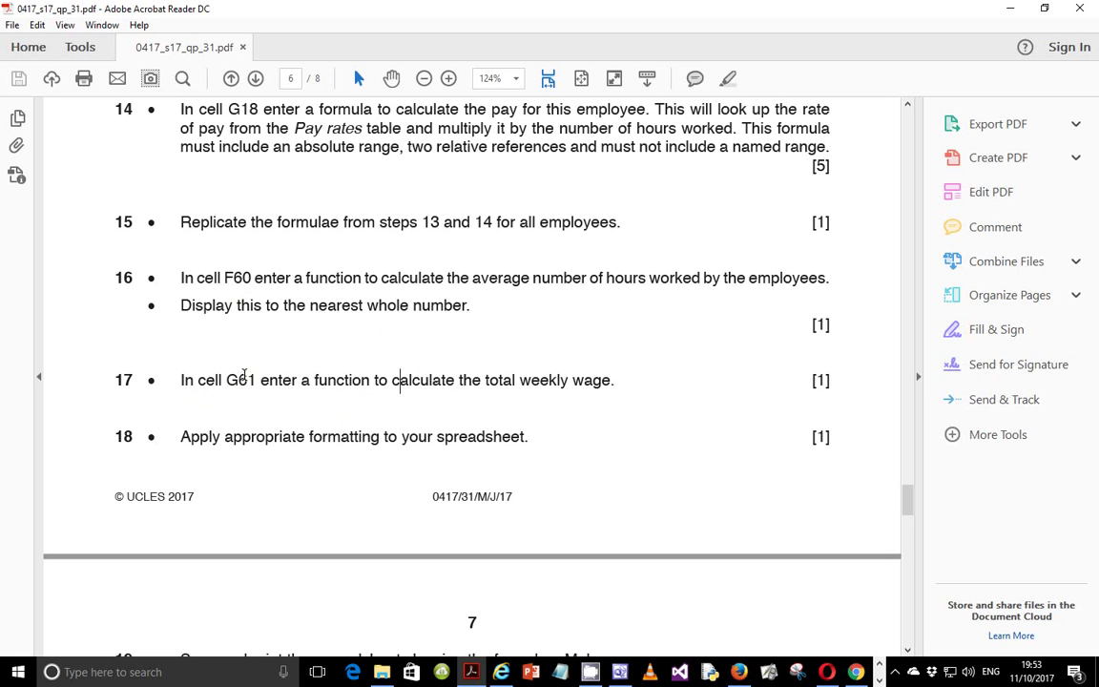
click(894, 674)
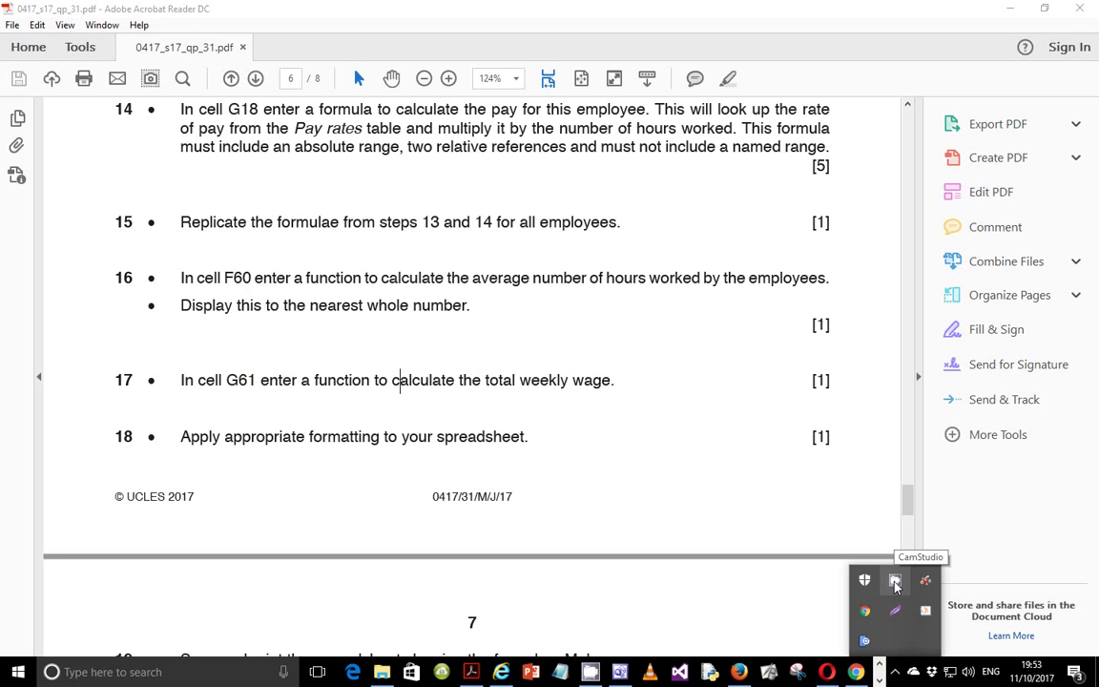